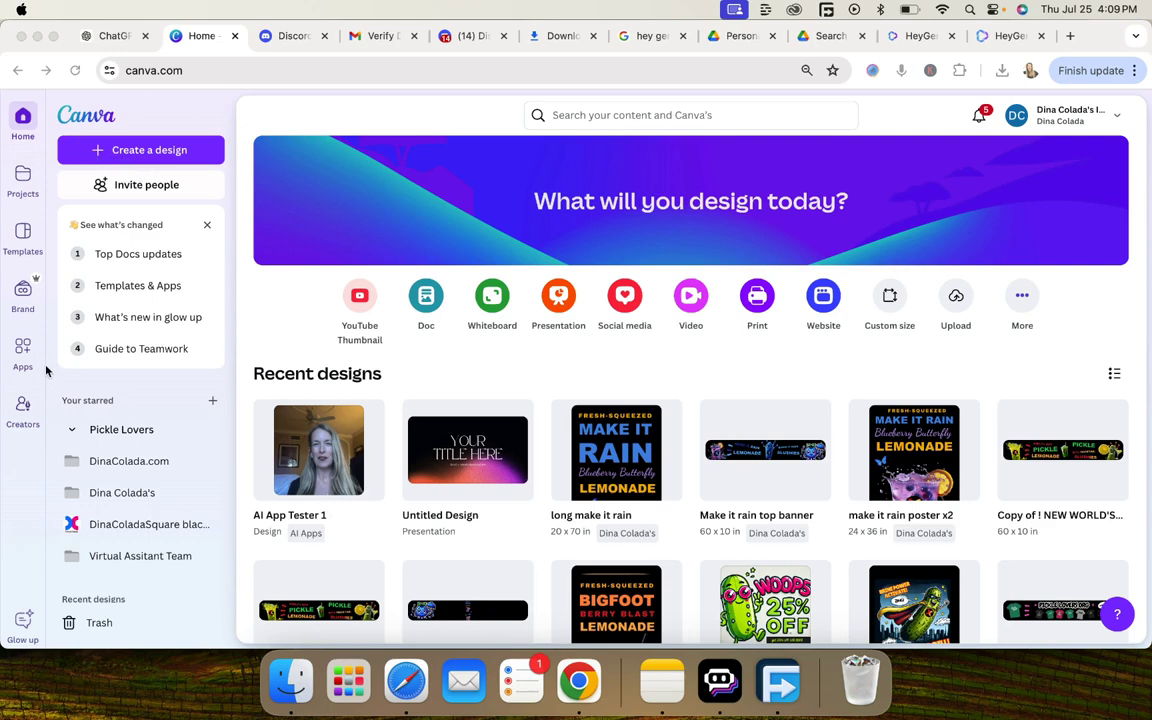
Step: Create a blank Instagram Post (Square) design from an 'instagram post' search and show the Apps panel
left_click(148, 148)
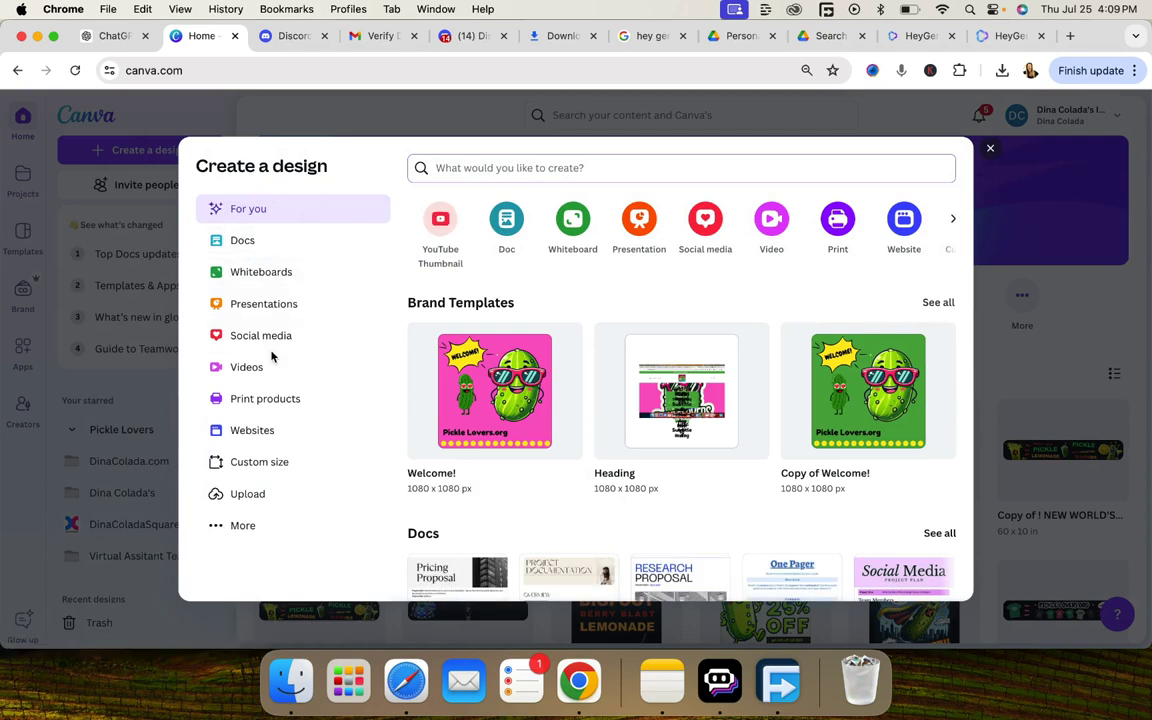
left_click(510, 166)
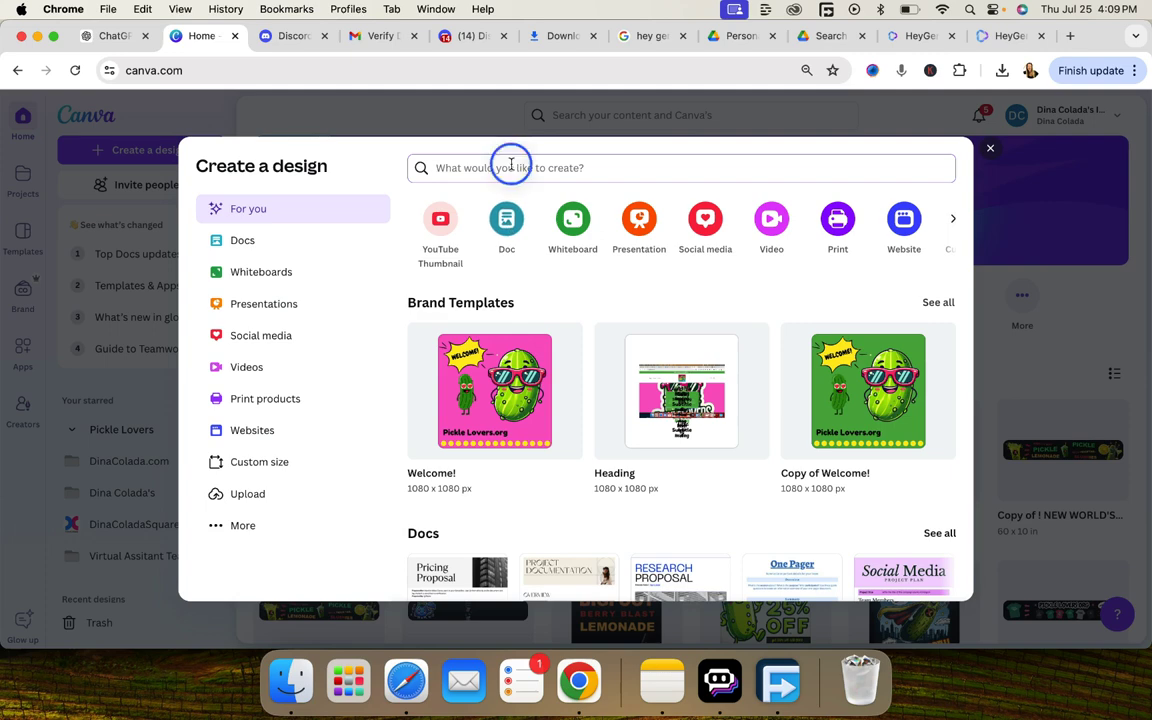
type("instagram post")
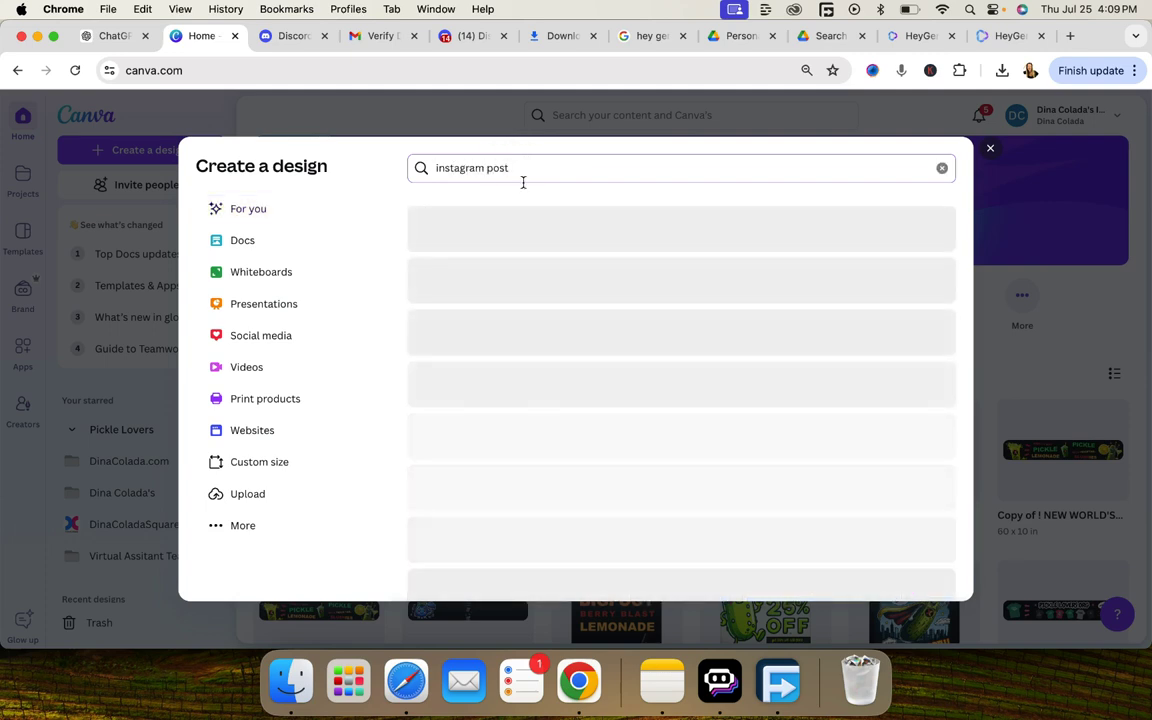
left_click(526, 283)
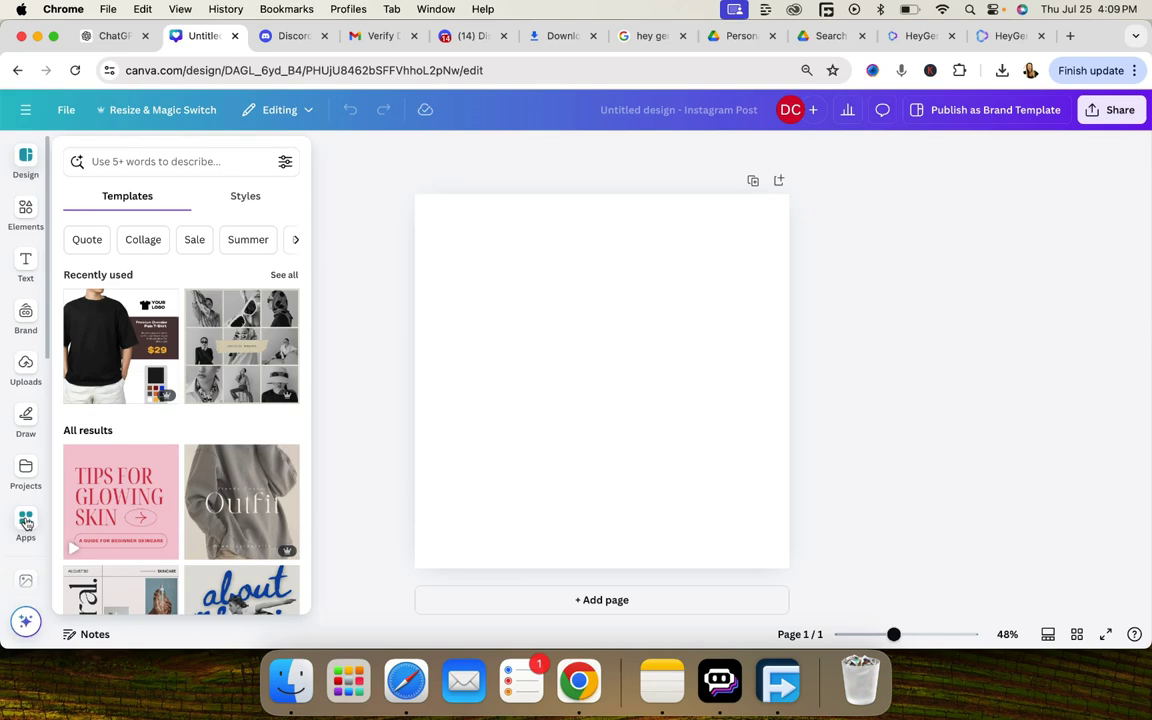
left_click(26, 523)
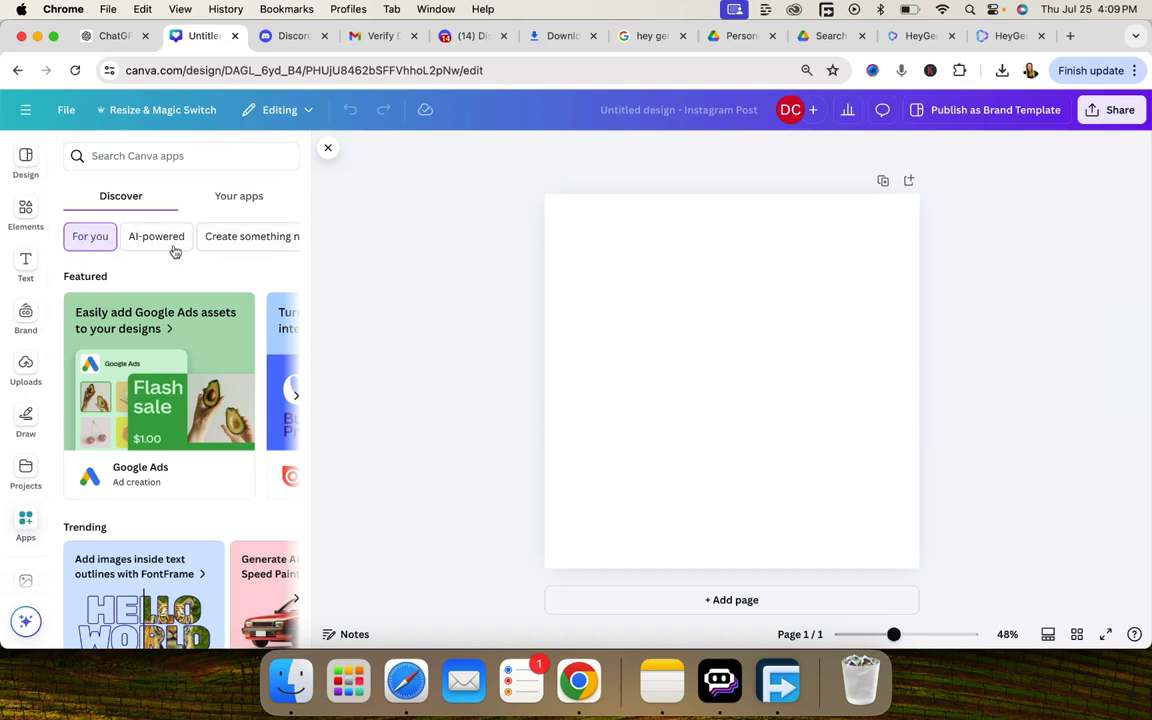
Step: Filter the Apps panel to AI-powered apps and browse them to find HeyGen AI Avatars
scroll(175, 236, "right", 5)
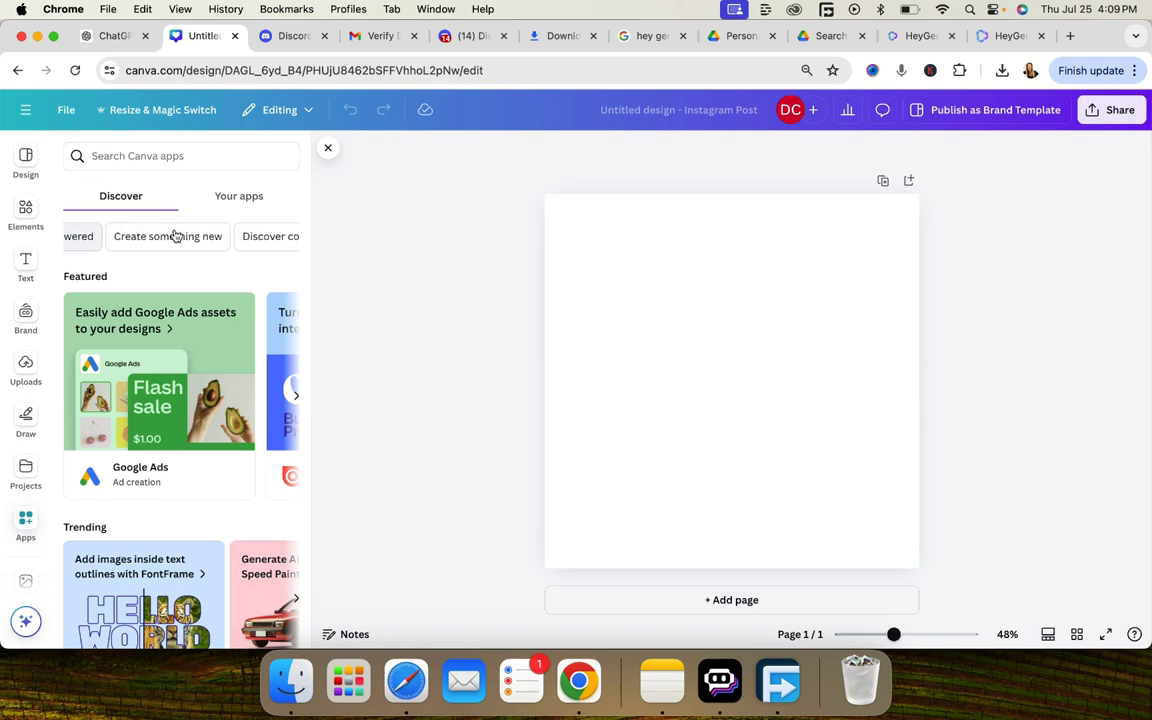
scroll(175, 236, "left", 5)
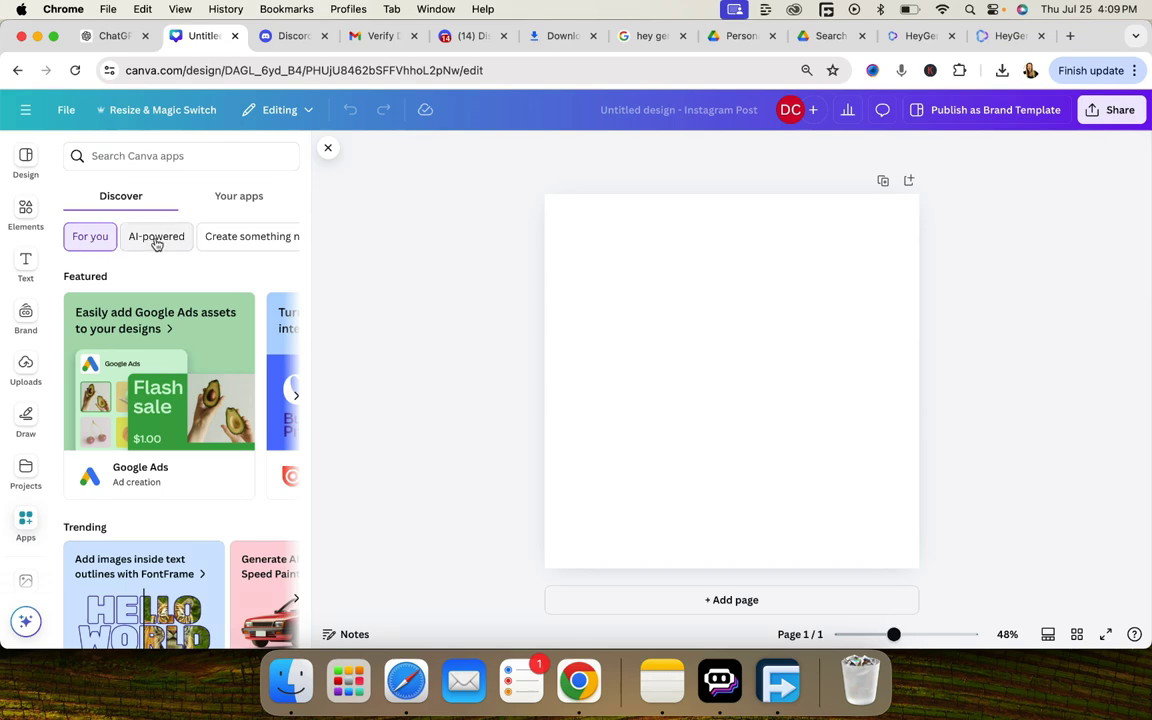
left_click(156, 242)
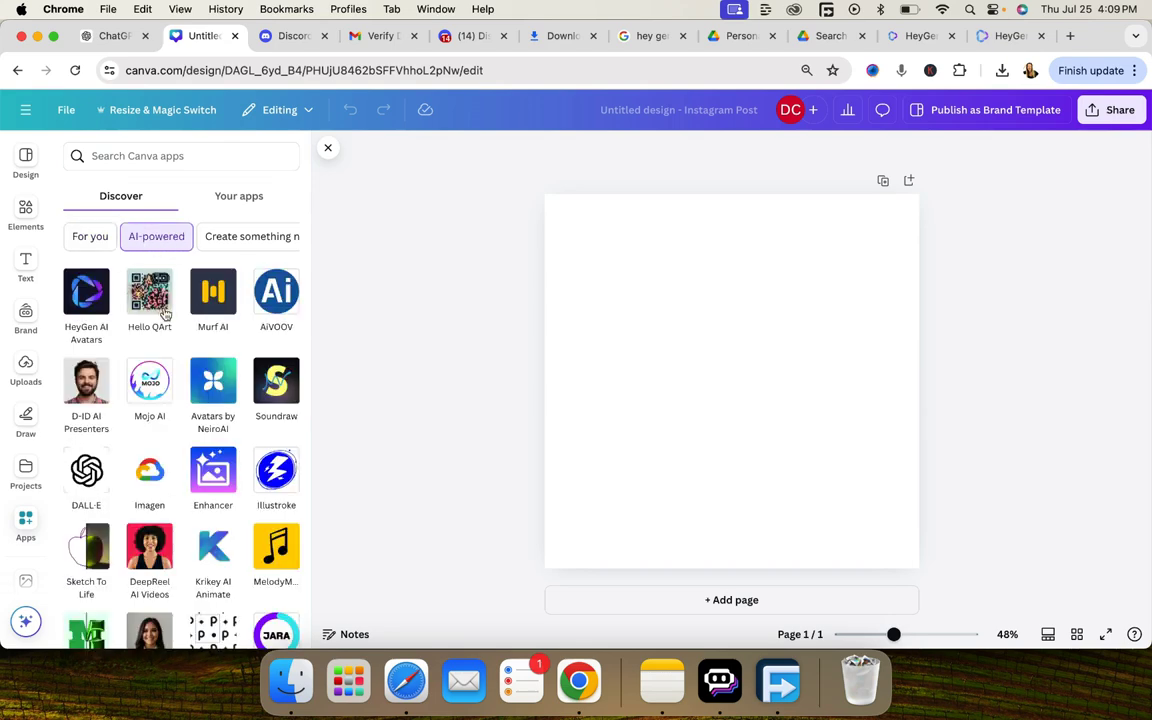
scroll(183, 338, "down", 5)
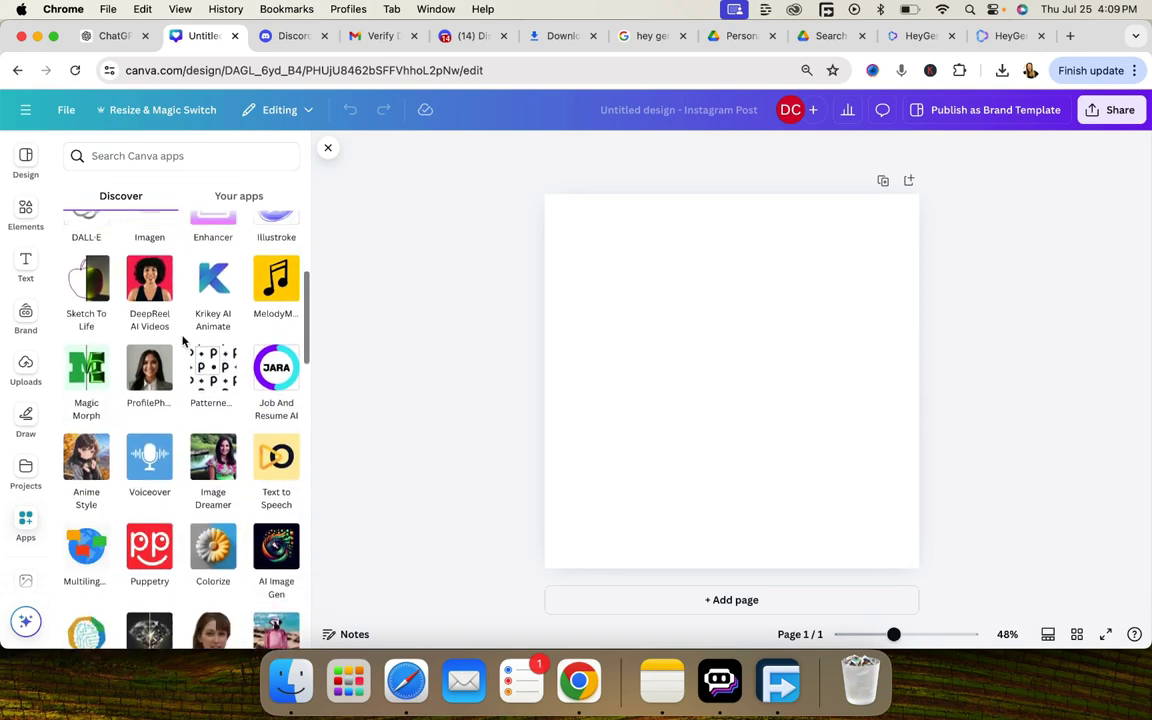
scroll(183, 341, "down", 15)
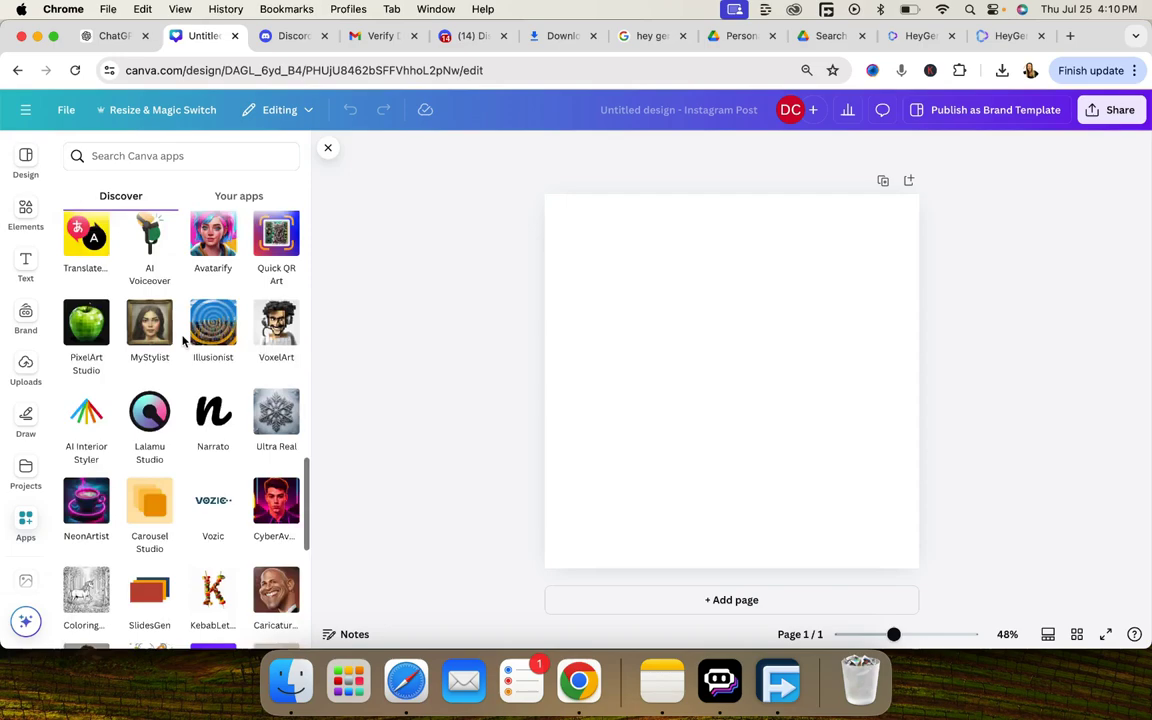
scroll(183, 341, "down", 8)
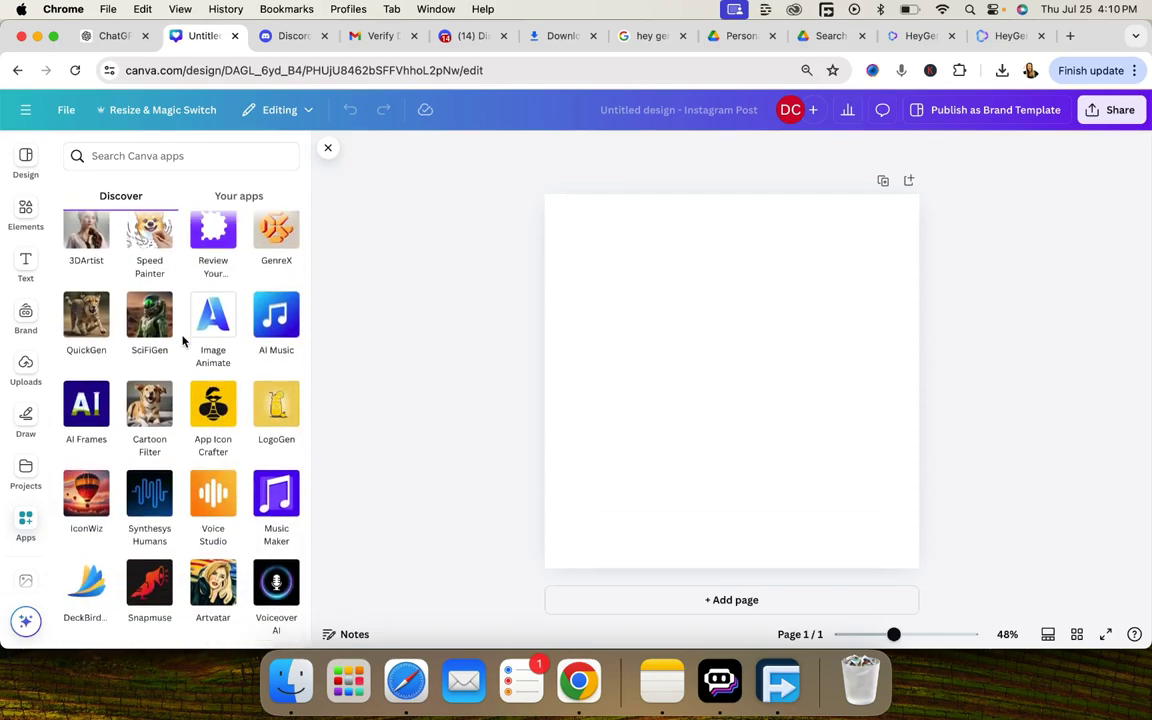
scroll(183, 341, "up", 20)
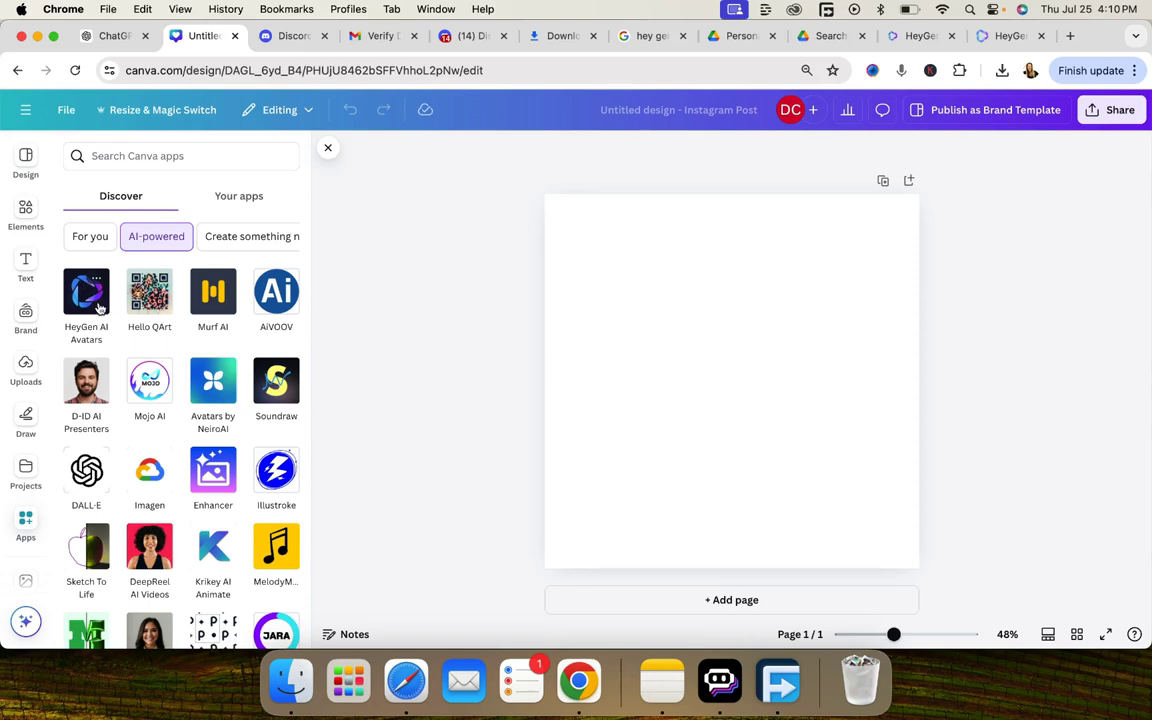
left_click(1125, 403)
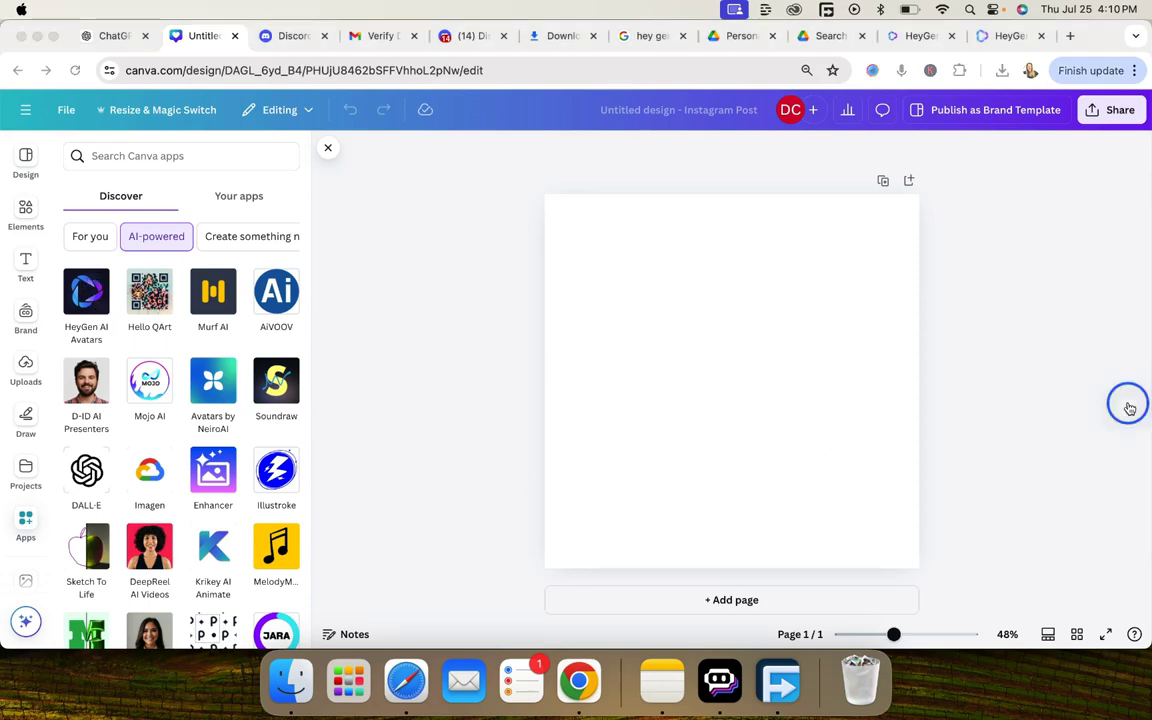
Step: Open the HeyGen AI Avatars app and bring up its full avatar list
left_click(97, 293)
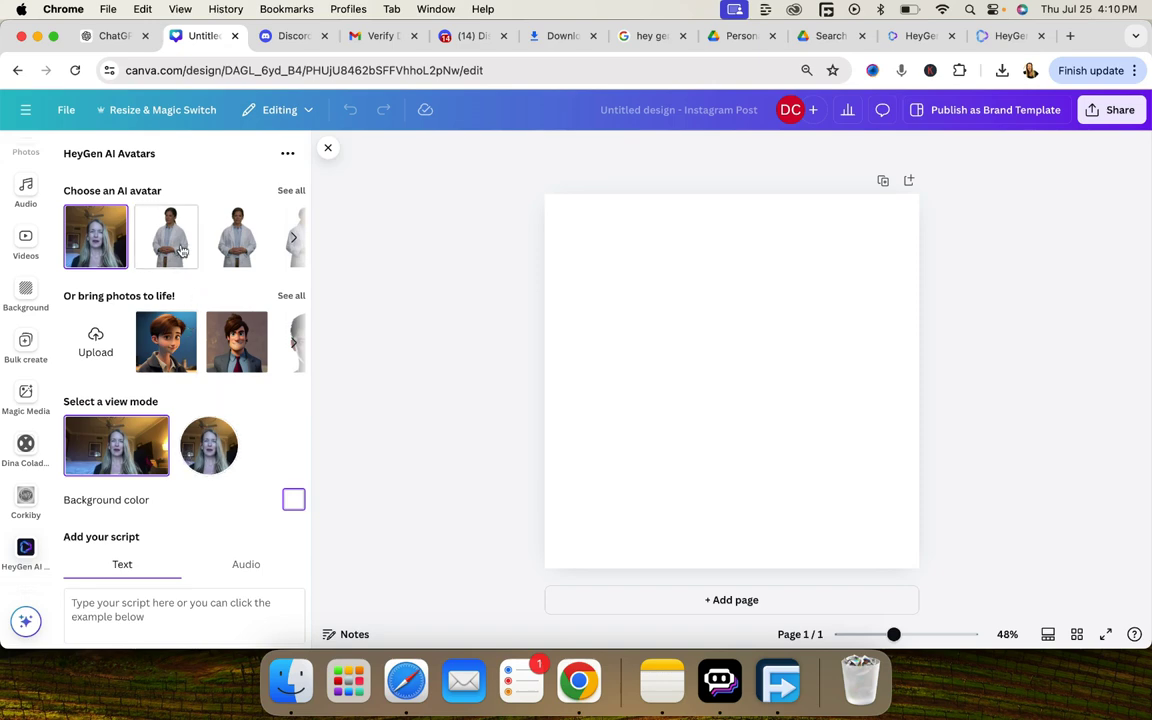
scroll(175, 240, "right", 1)
scroll(181, 251, "right", 2)
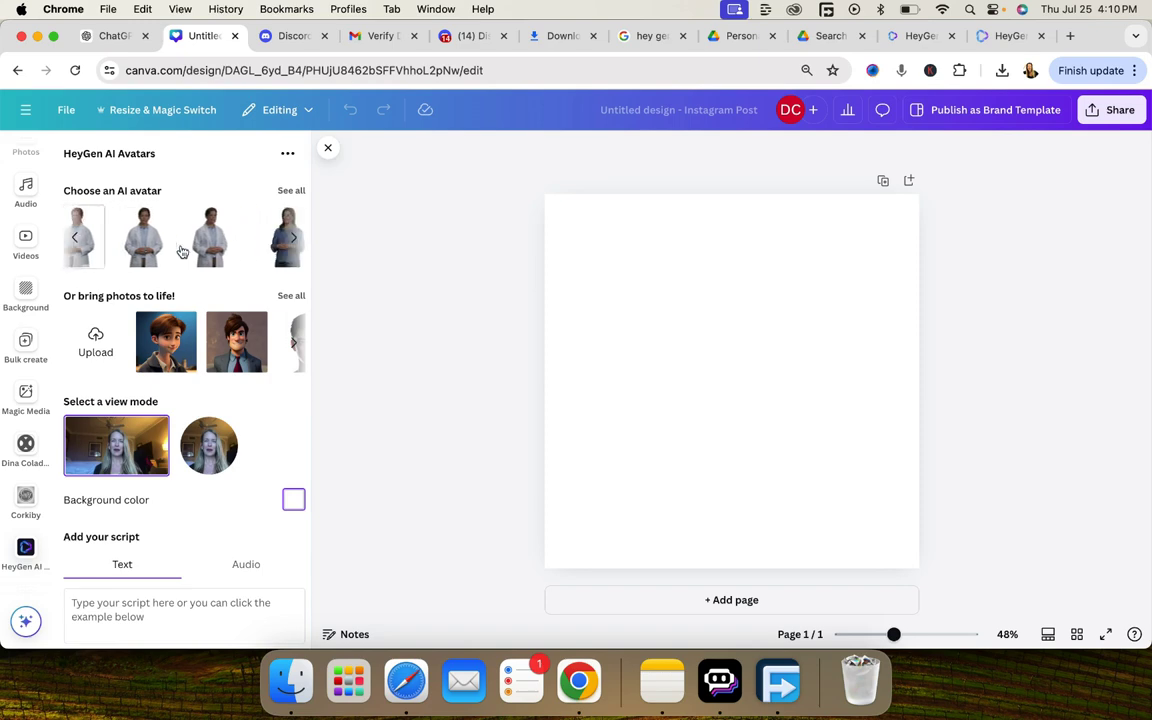
scroll(181, 251, "left", 2)
left_click(291, 190)
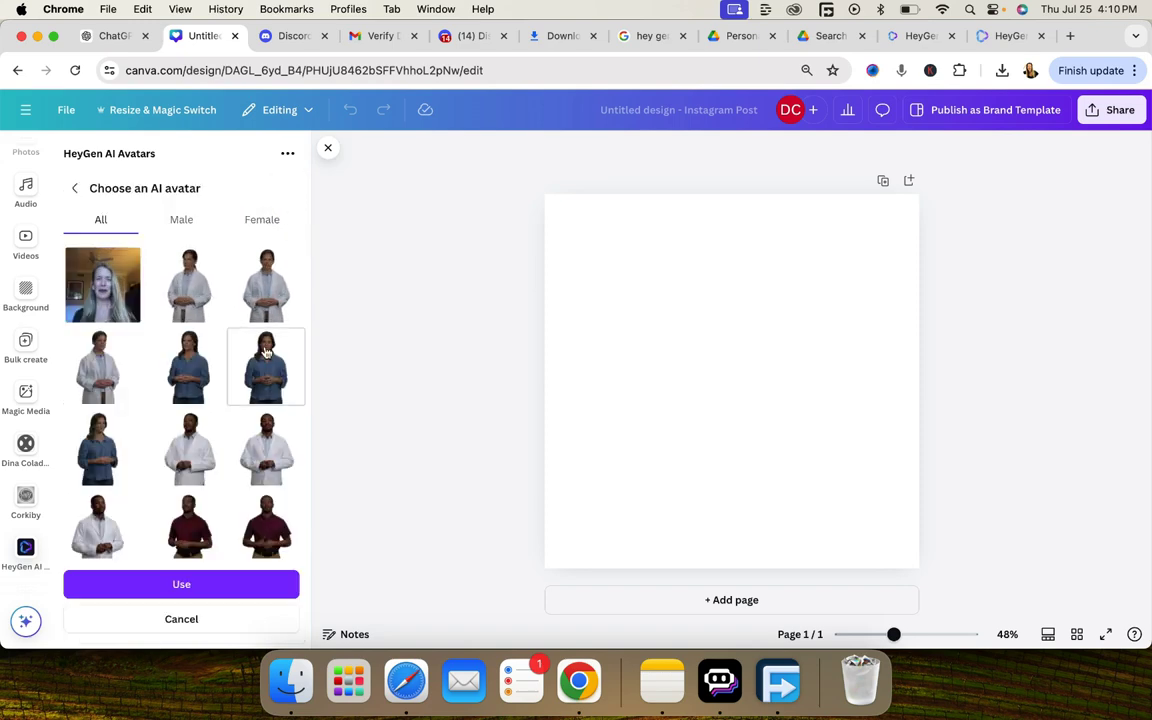
Step: Filter to female avatars and use the woman in the red outfit as the avatar
scroll(266, 352, "down", 2)
scroll(266, 352, "down", 10)
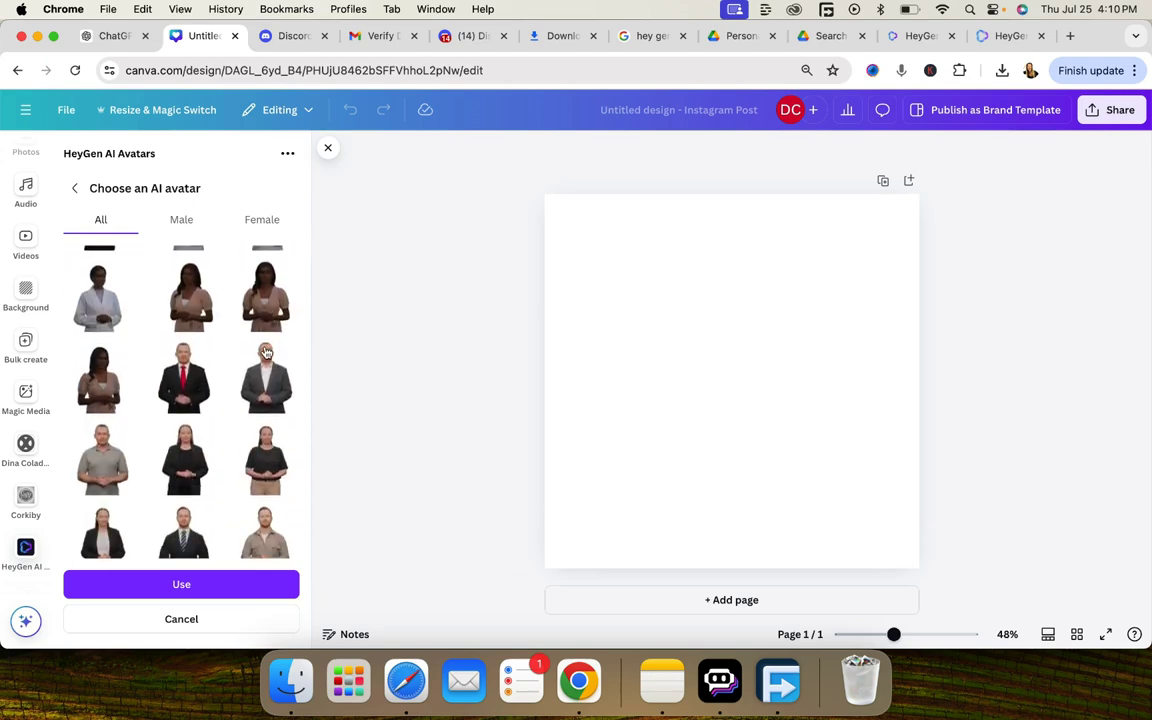
scroll(266, 352, "down", 10)
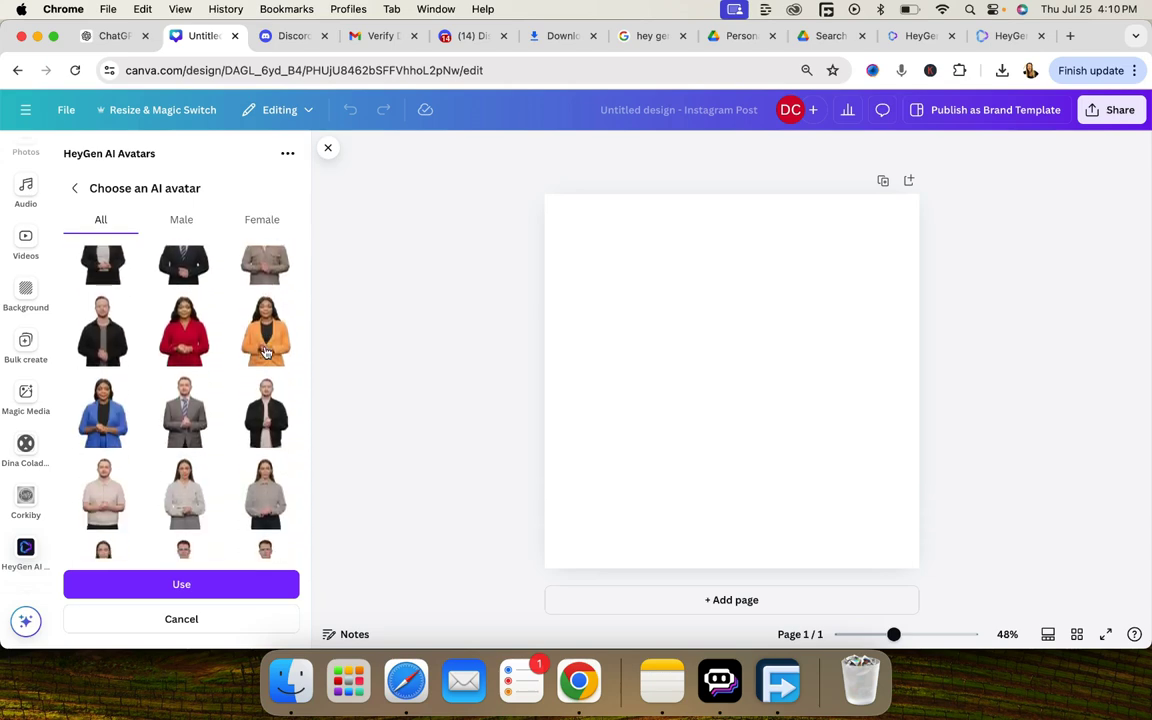
scroll(266, 352, "down", 8)
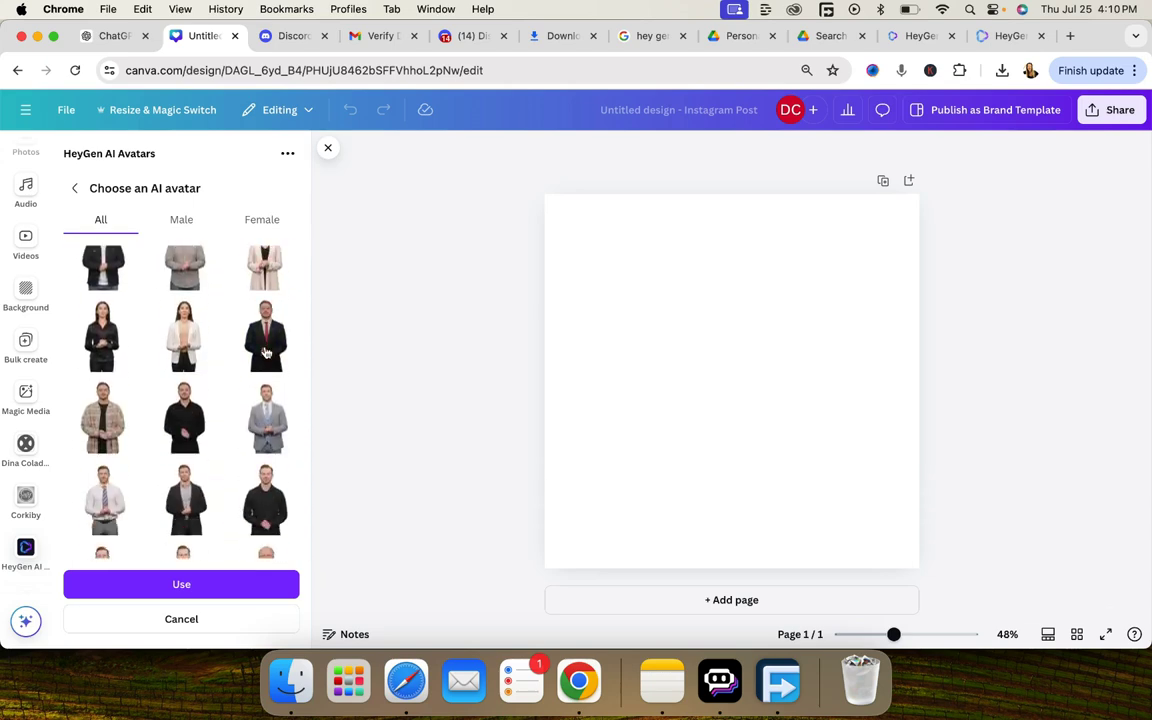
left_click(181, 219)
left_click(268, 222)
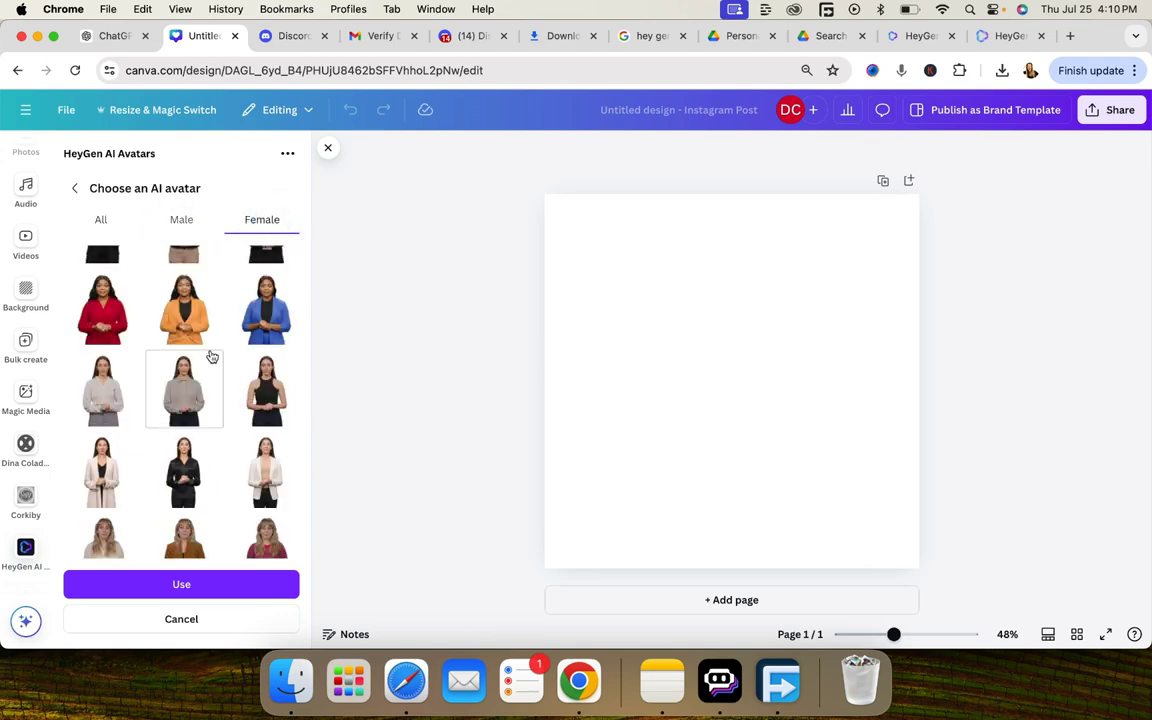
left_click(118, 332)
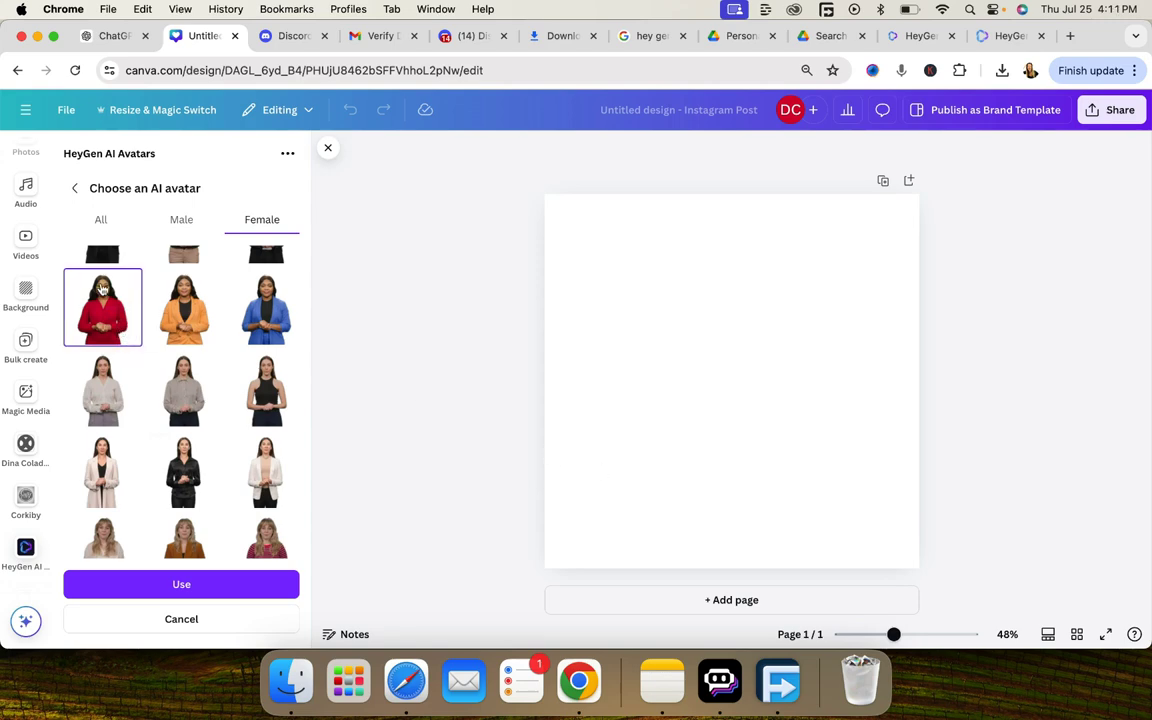
left_click(182, 586)
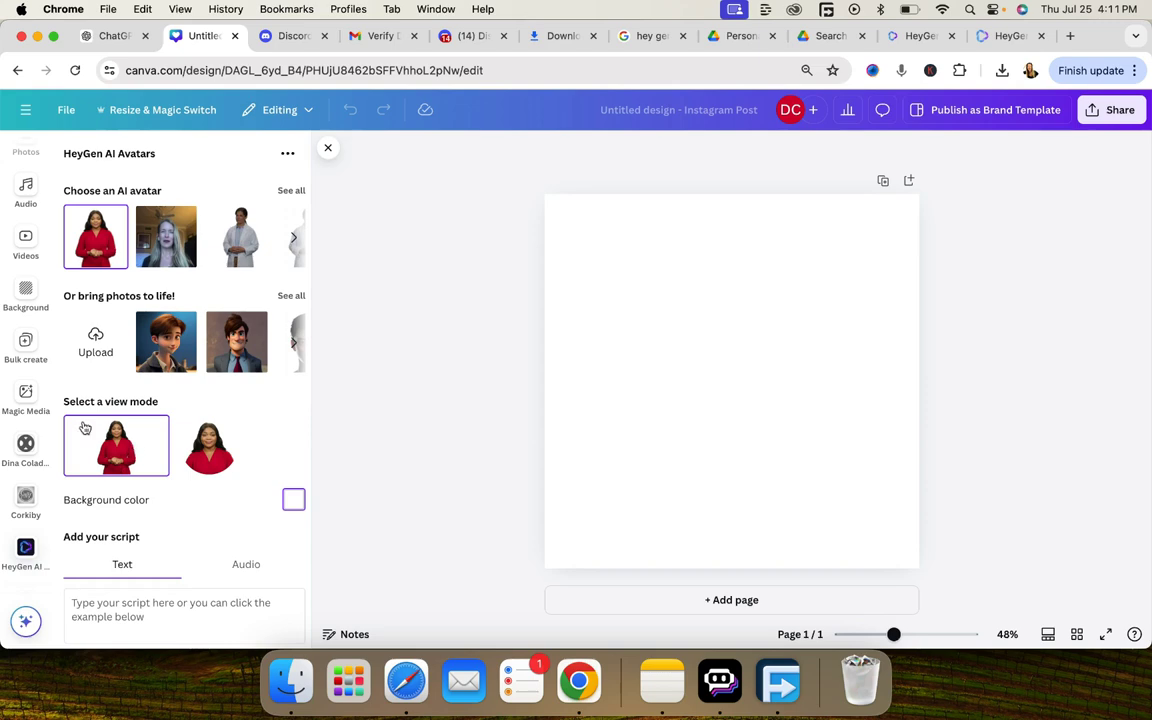
left_click(206, 451)
scroll(135, 345, "down", 2)
left_click(135, 346)
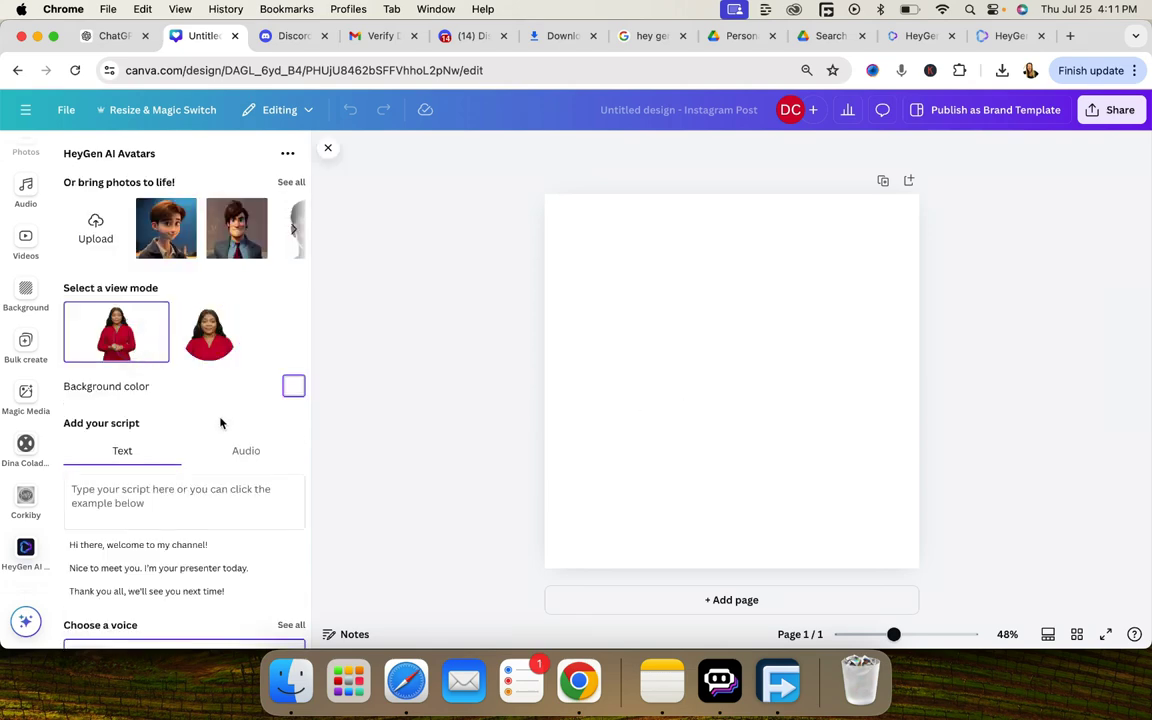
scroll(221, 424, "down", 1)
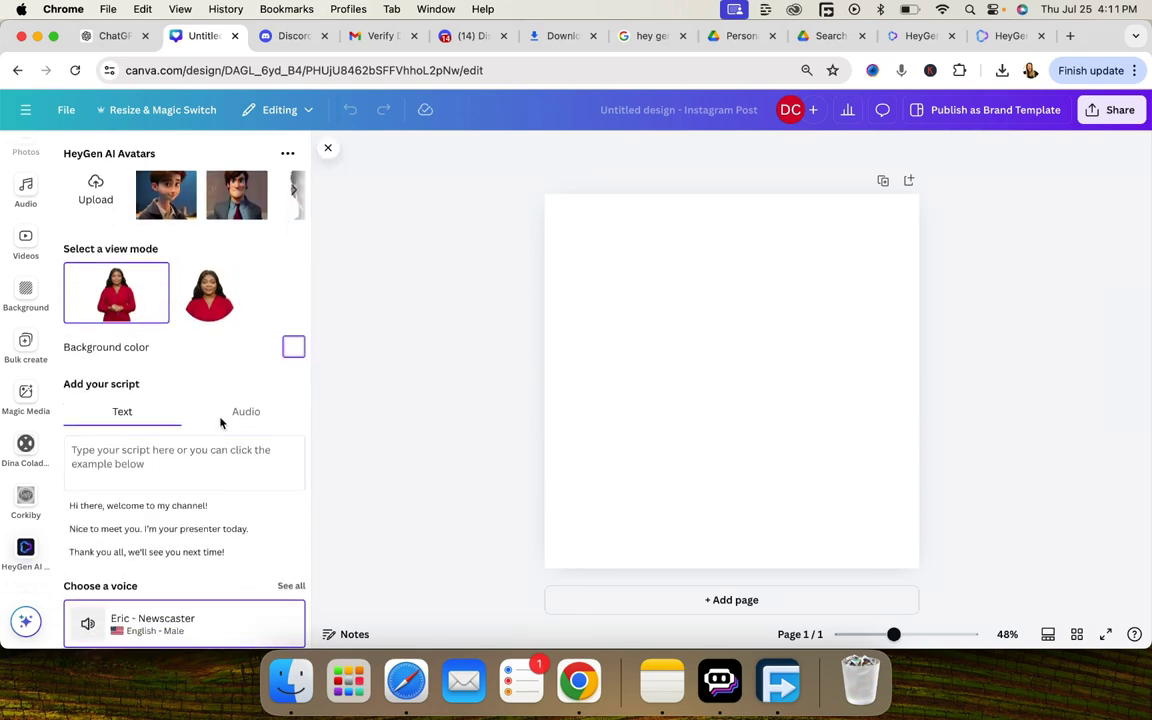
left_click(109, 37)
Step: Clear the old prompt and start a fresh ChatGPT chat
left_click(527, 499)
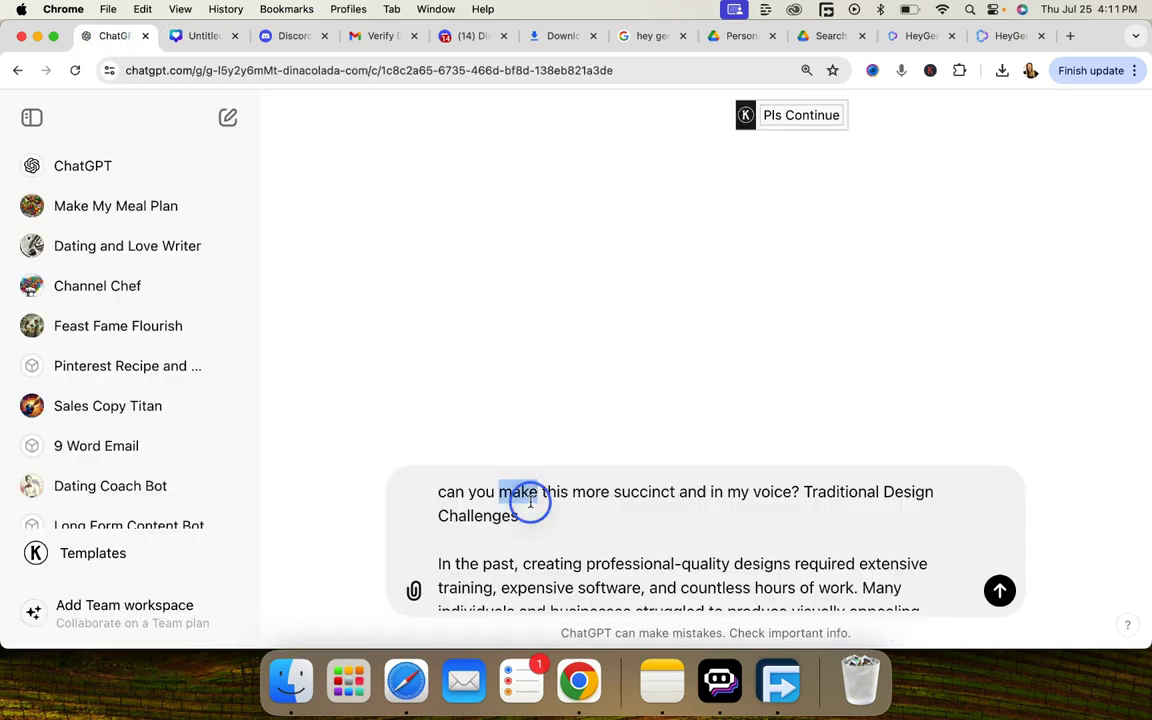
key("super+a")
key("super+x")
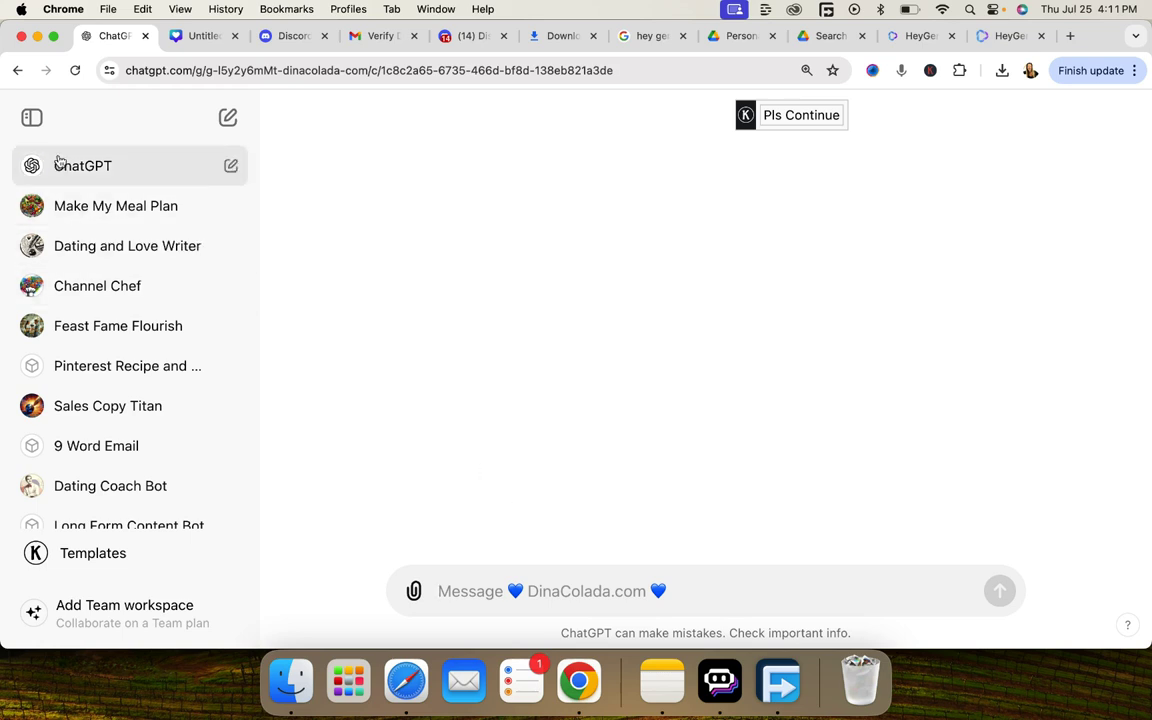
left_click(58, 162)
Step: Ask ChatGPT to 'create a video script on how to use hey gen app inside of canva'
left_click(476, 600)
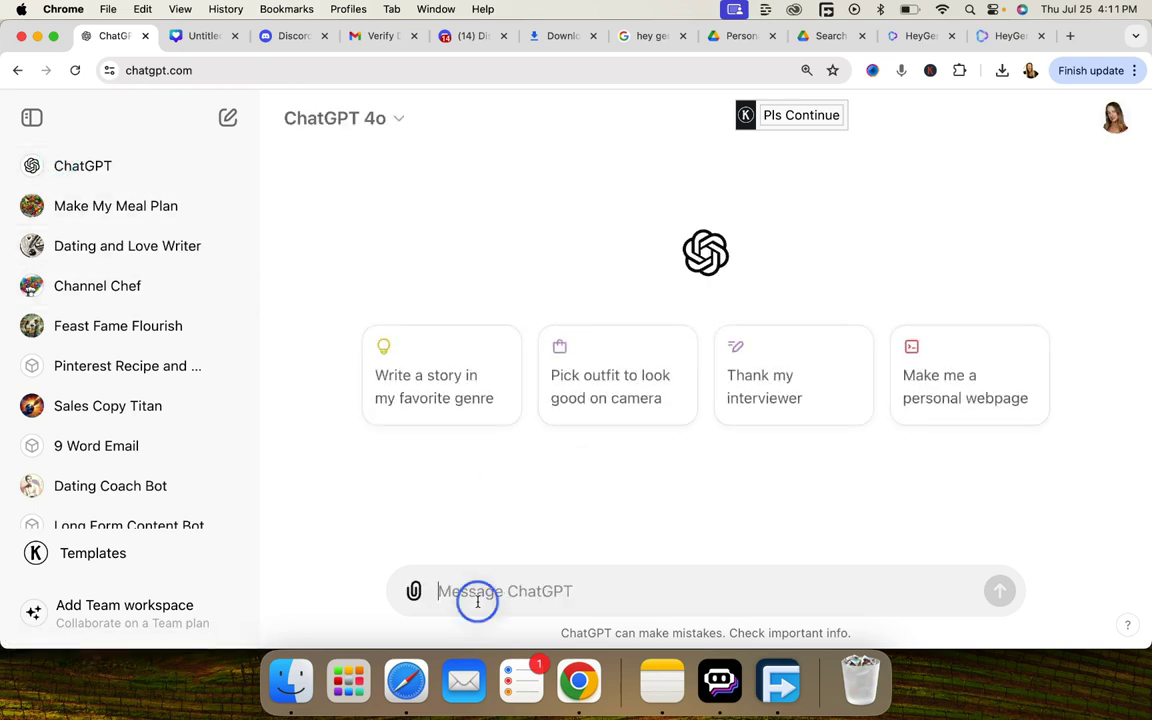
type("create a video s")
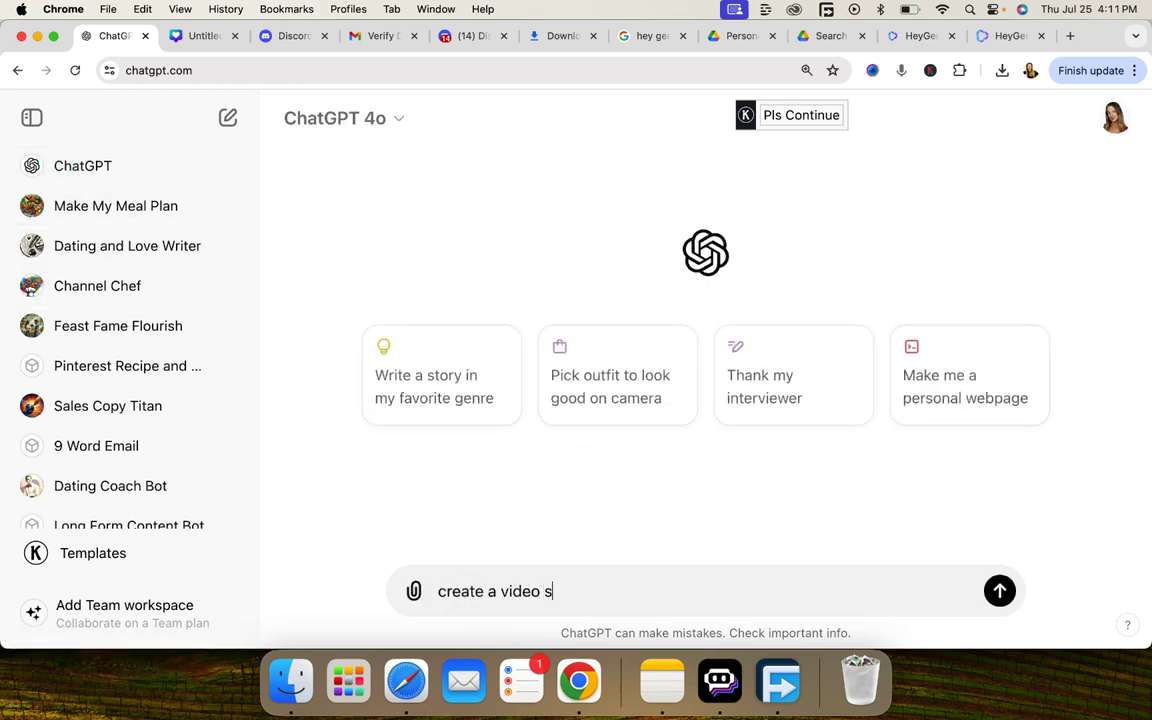
type("cript on how to use h")
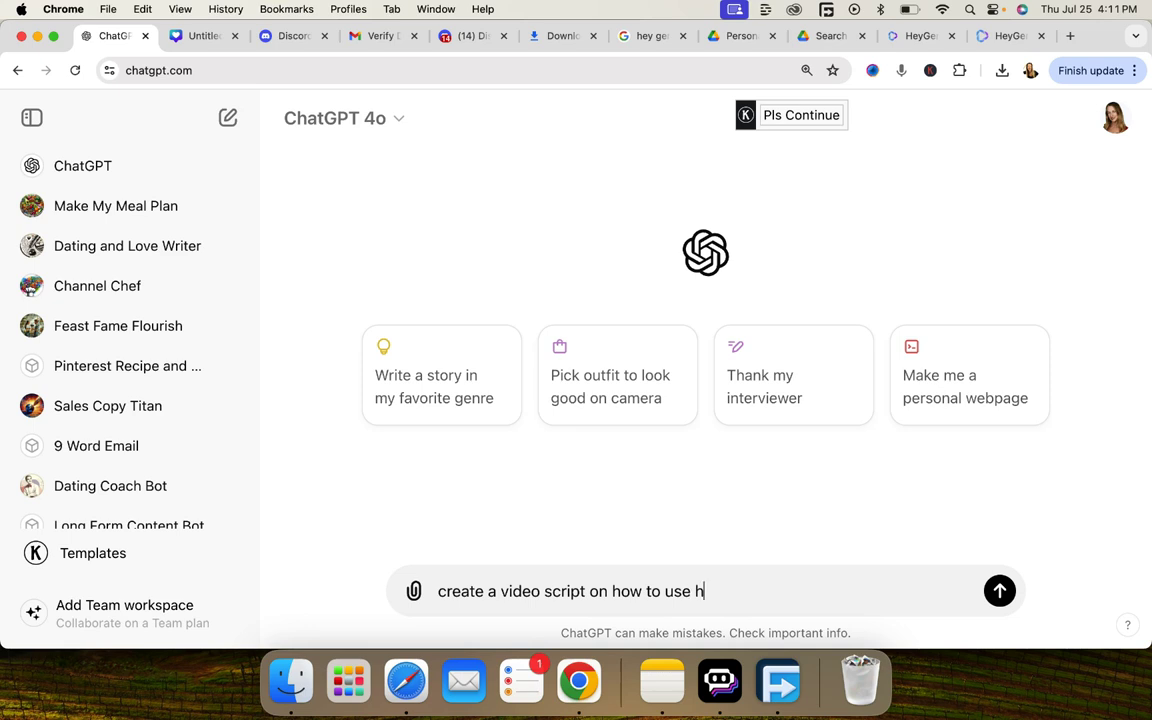
type("ey gen app inside of c")
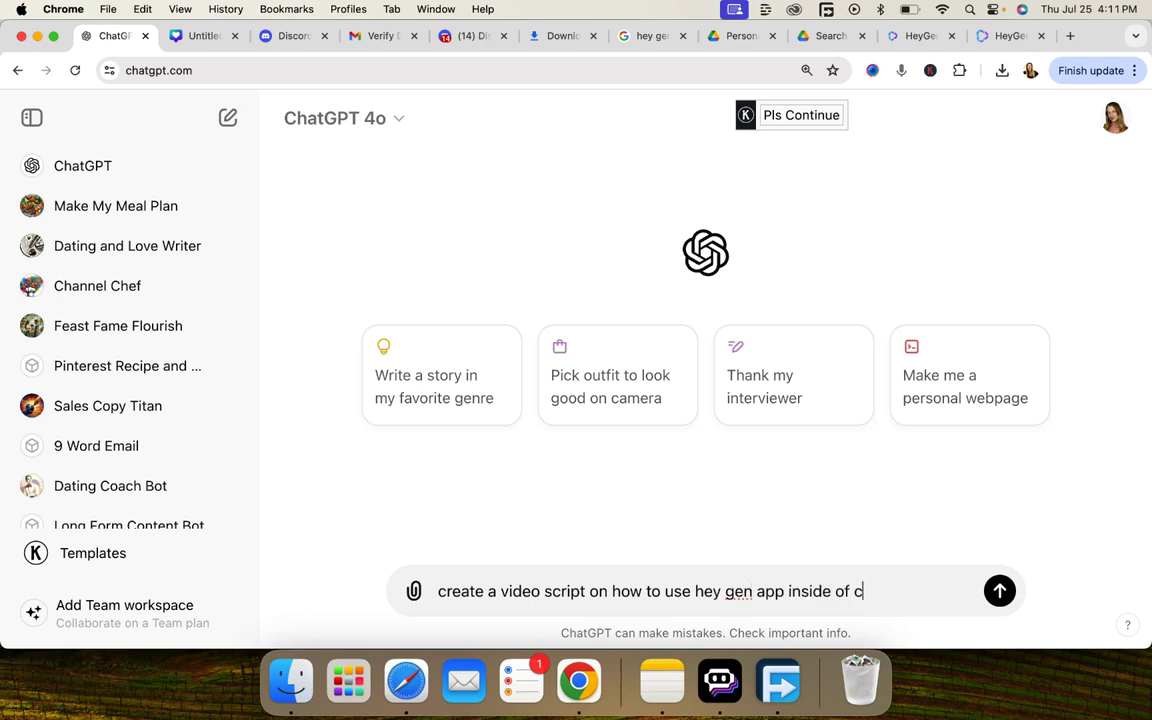
type("anva")
key("Return")
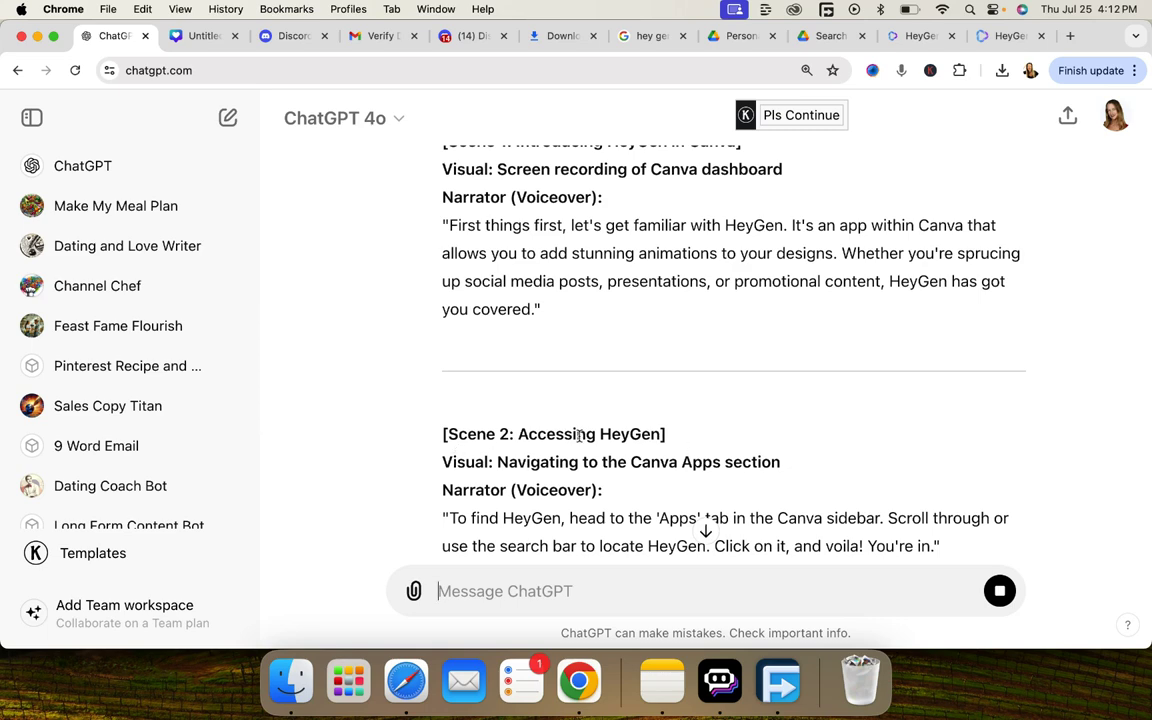
scroll(585, 476, "down", 3)
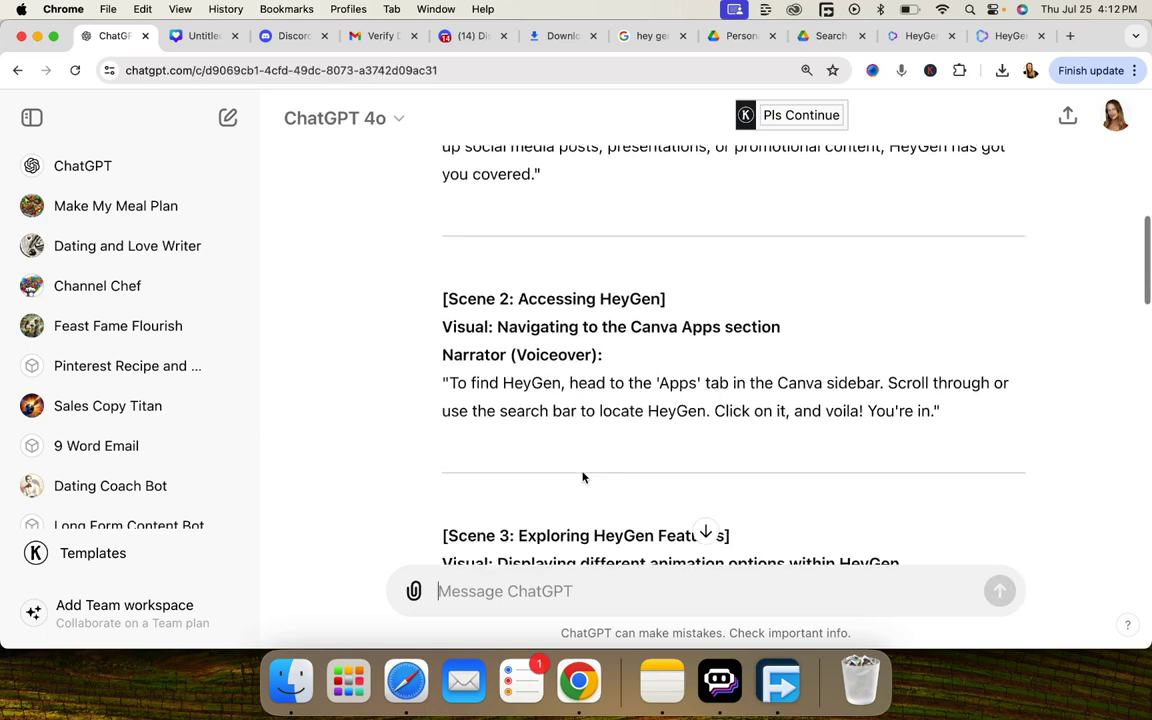
Step: Ask ChatGPT to remove all extra details and give only the script
left_click(518, 591)
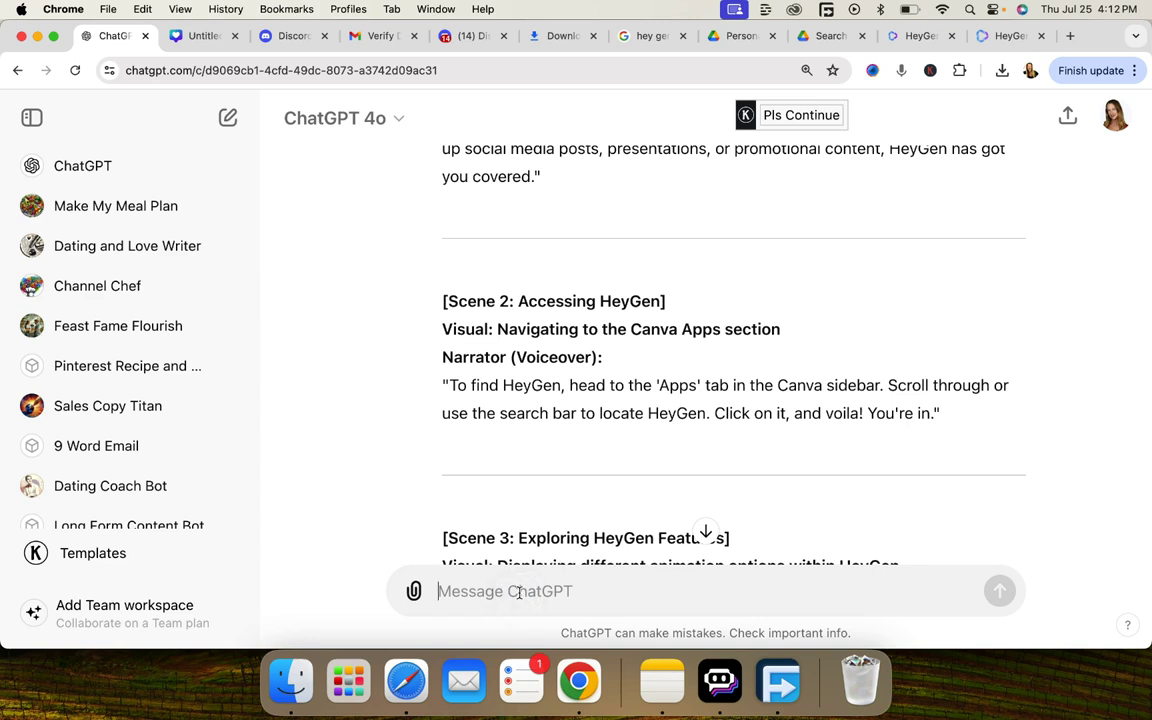
type("please re")
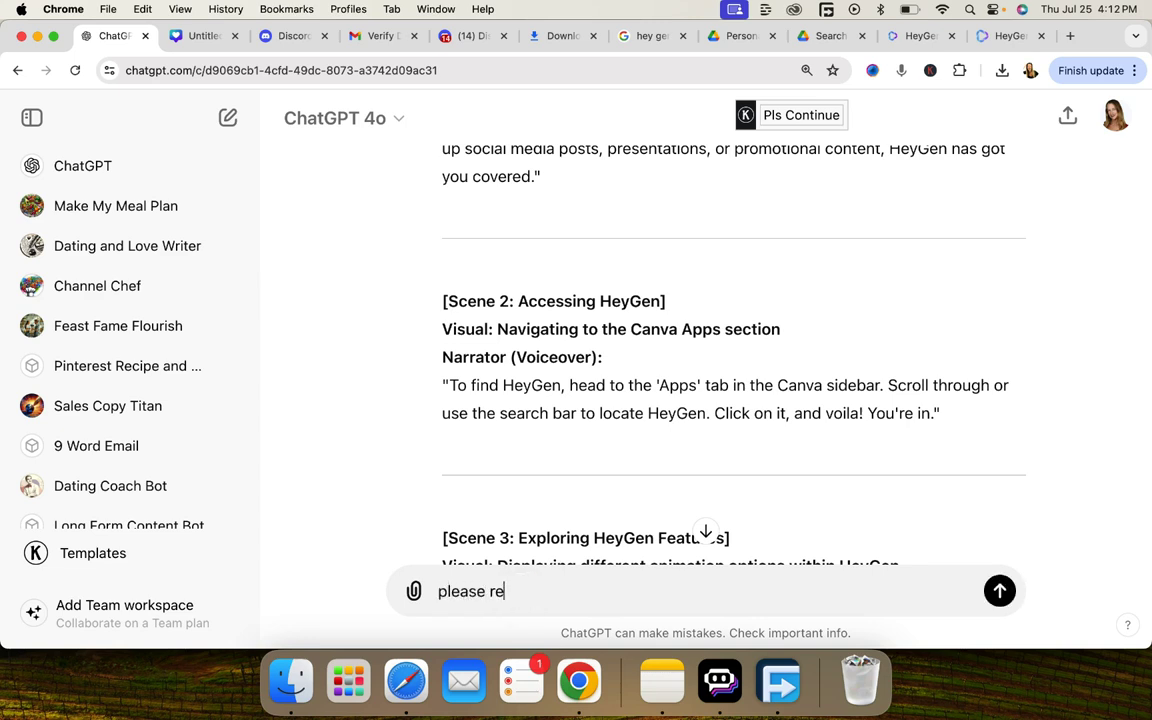
type("move all exta")
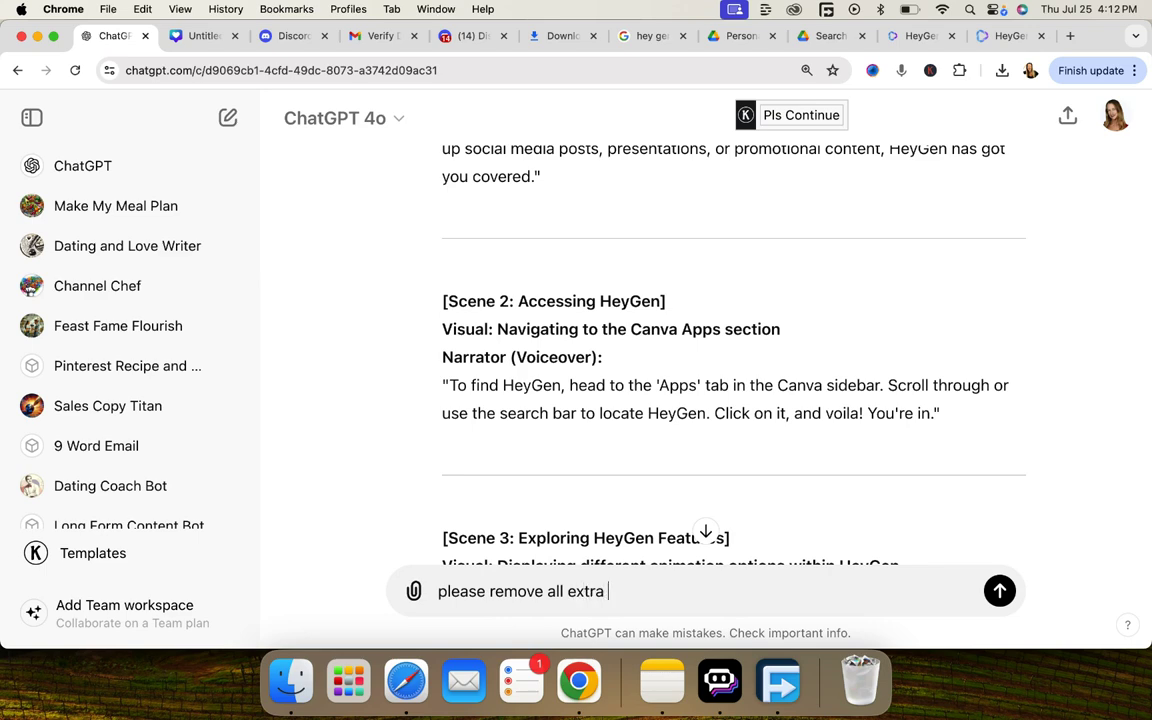
type(" d3")
type("tail f")
key("BackSpace")
key("BackSpace")
type("s from the scri")
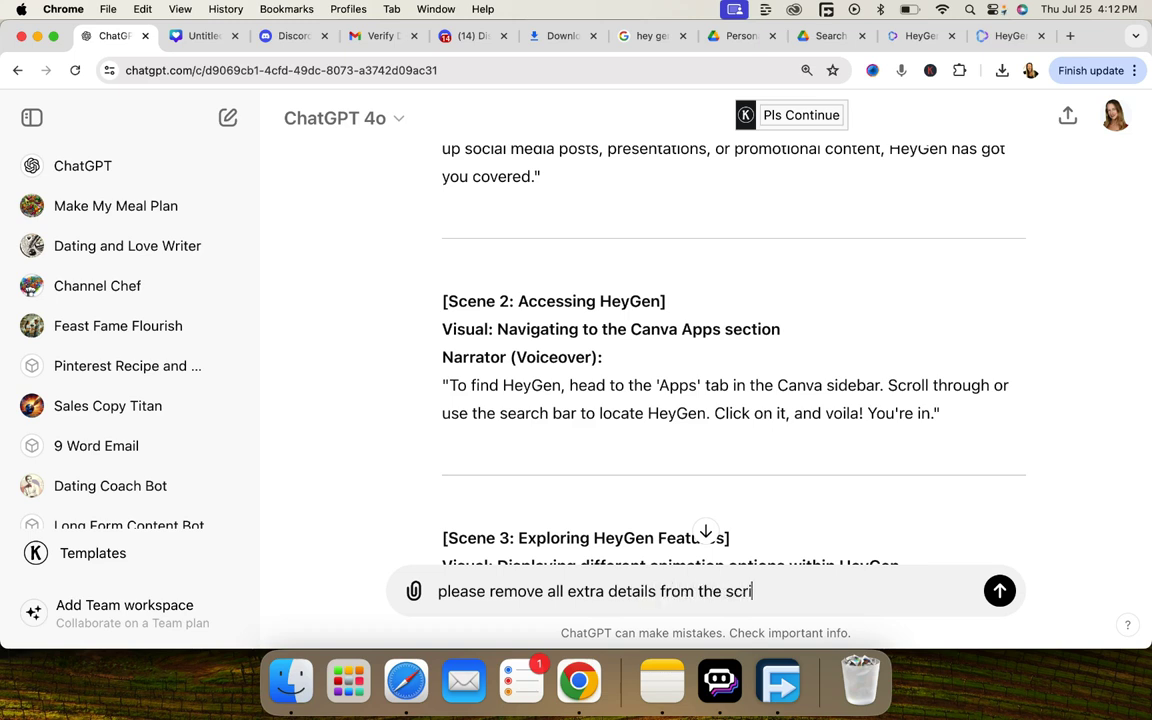
type("pt. I wqn t")
type("ant the script only.")
key("Return")
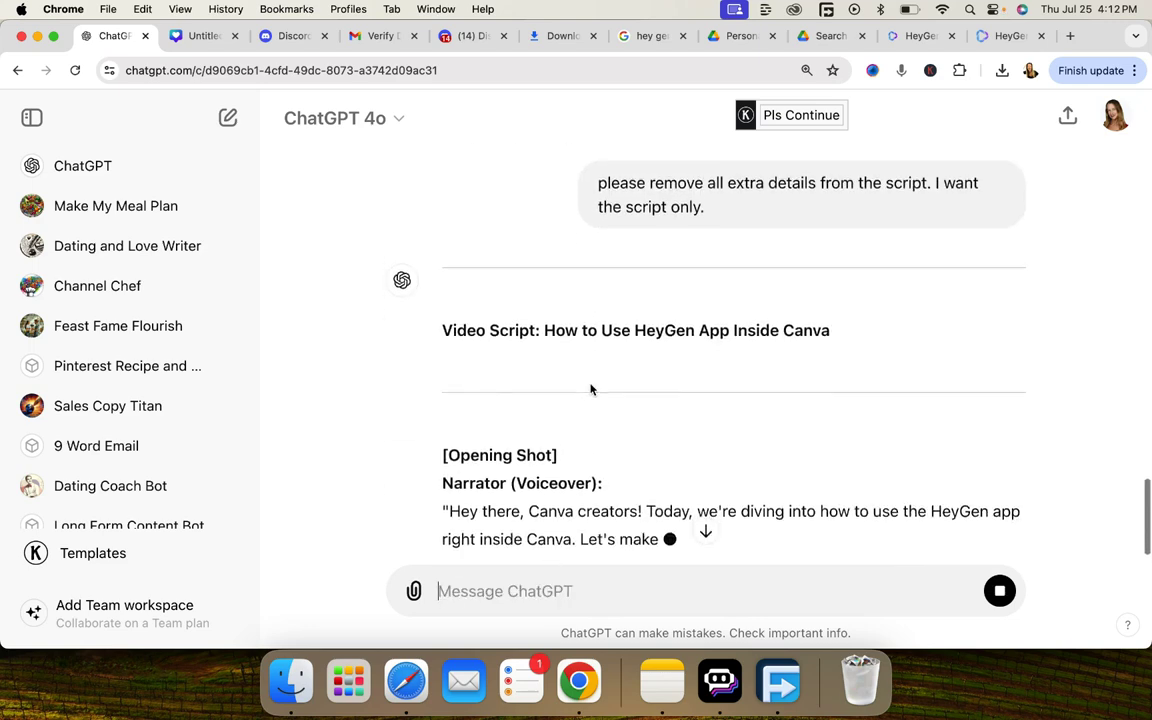
Step: Request removal of scene headings, narrator labels and quotation marks, pasting the Scene 1 heading as an example
type("ta")
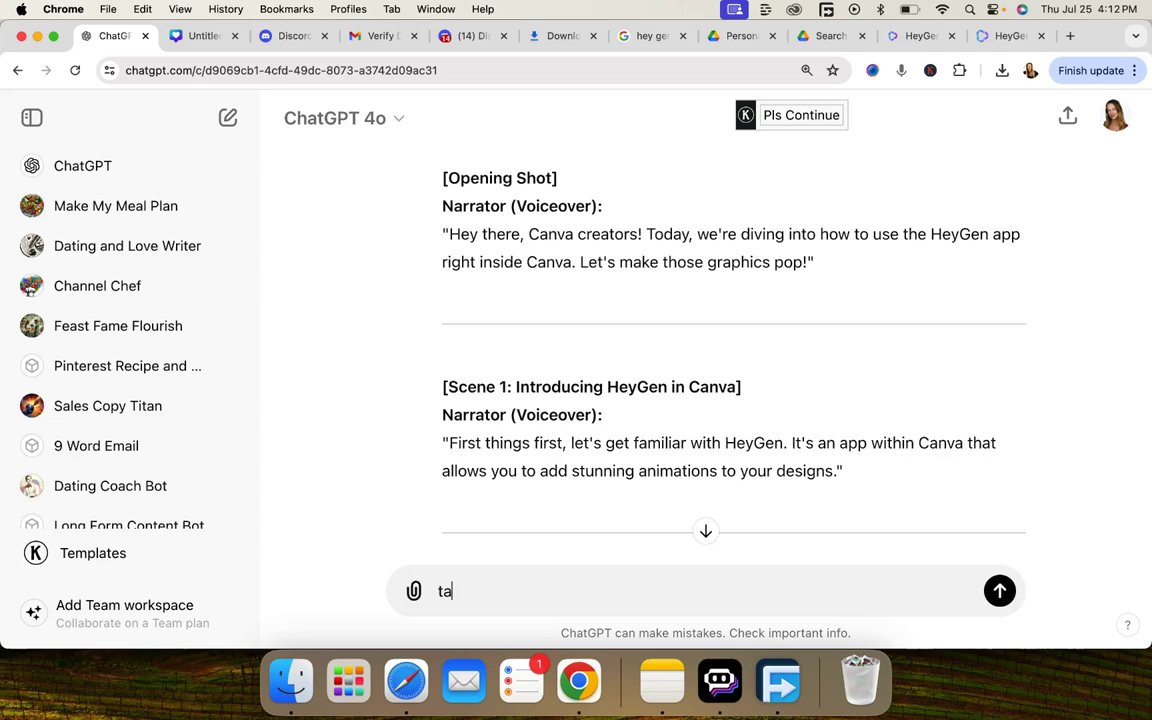
type("ke out things like:")
left_click_drag(603, 416, 432, 391)
key("super+c")
left_click(620, 589)
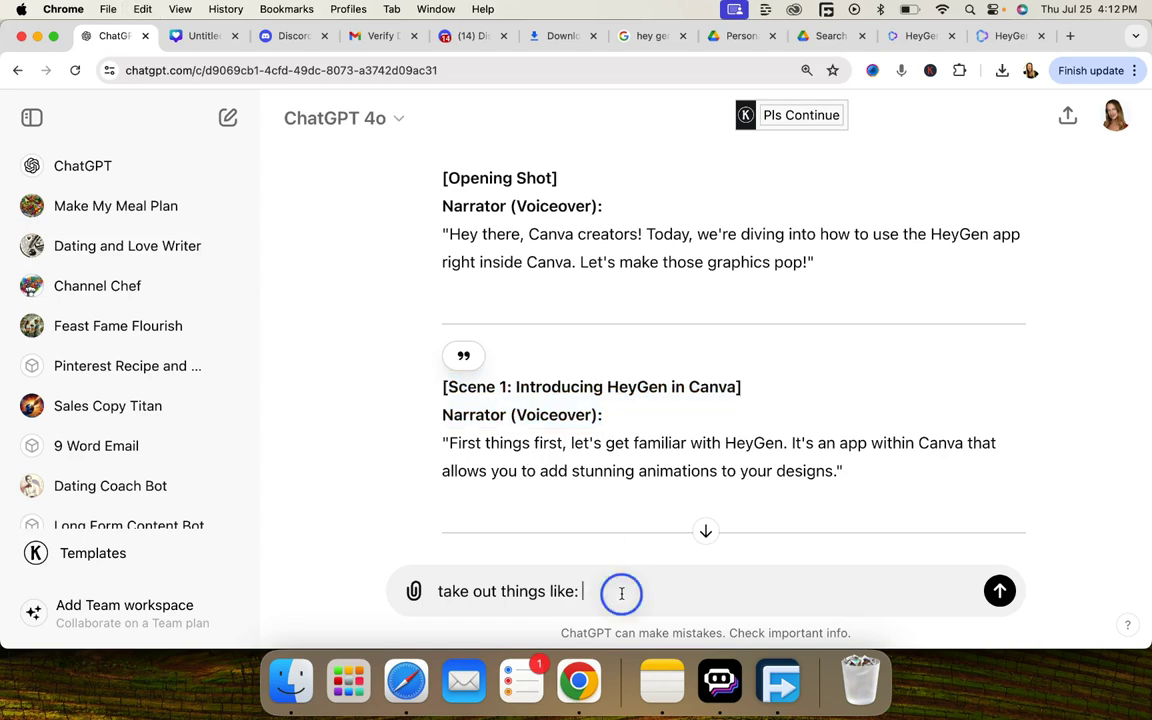
key("super+v")
type("and ")
type("angy ")
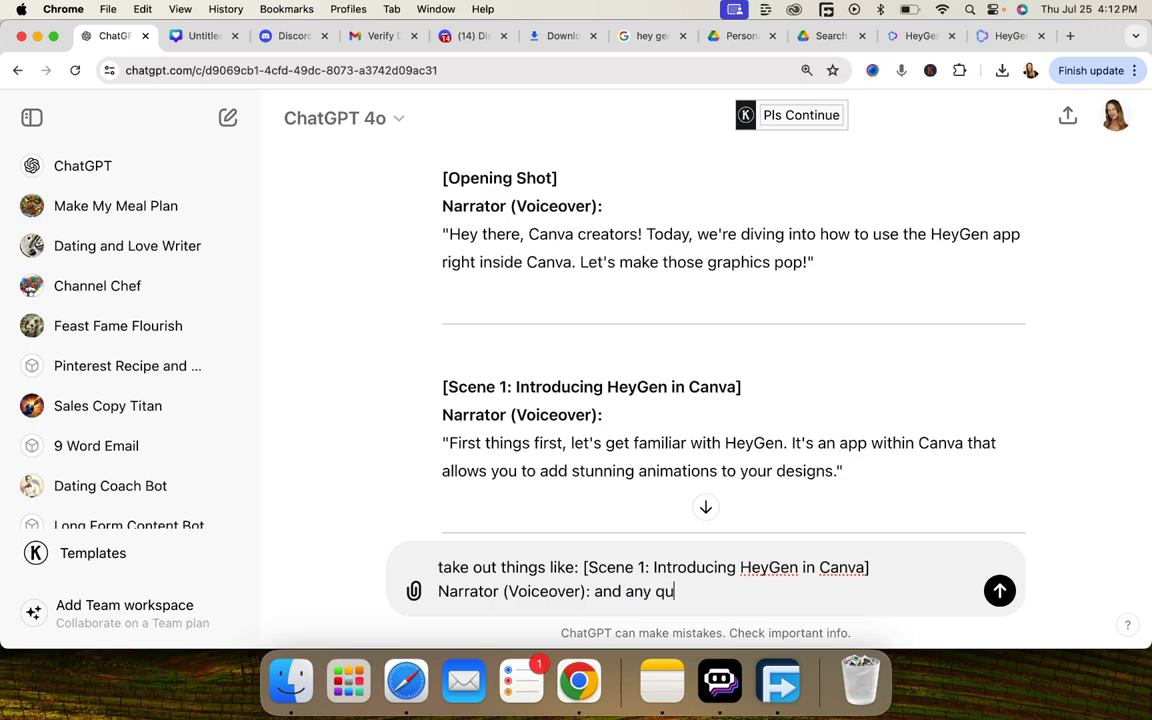
type("quoa")
key("BackSpace")
type("tation marks.")
key("Return")
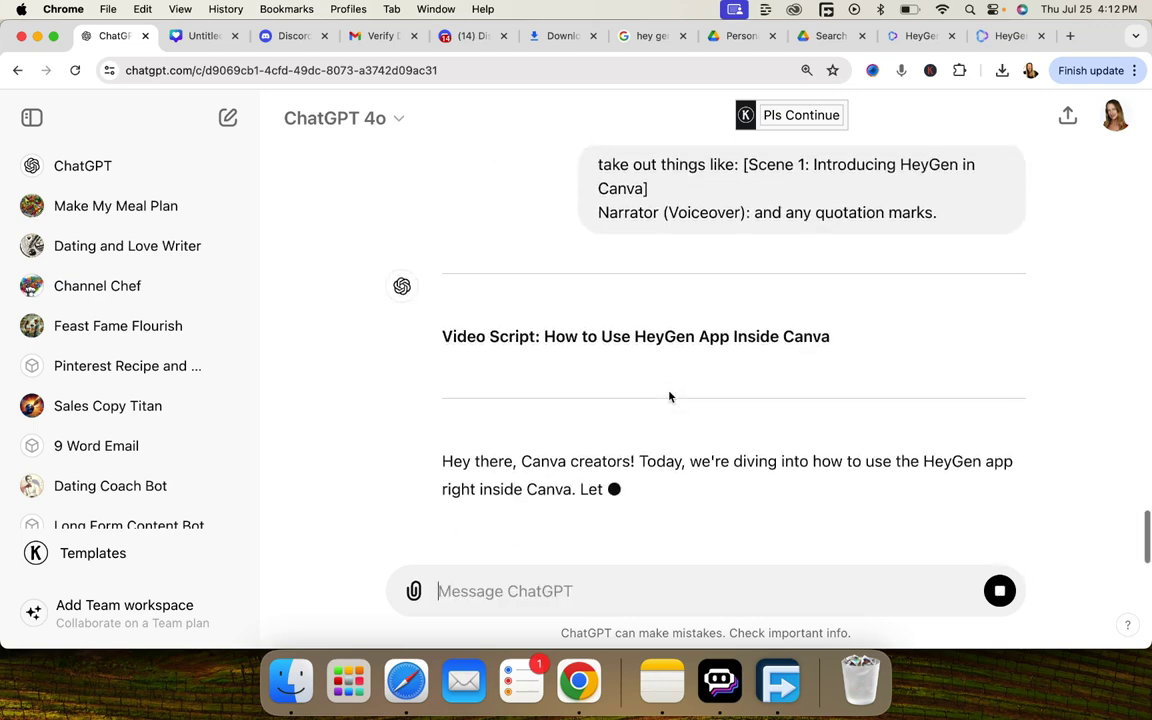
Step: Ask ChatGPT to remove the divider lines too
scroll(670, 397, "down", 5)
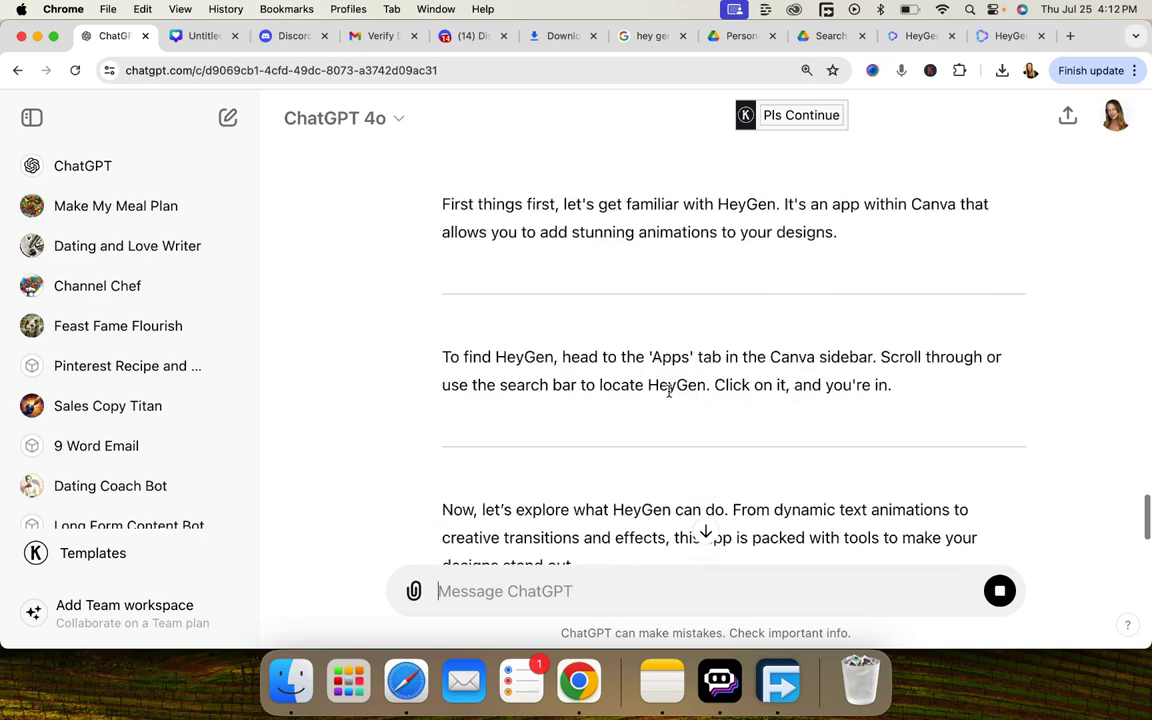
scroll(670, 397, "down", 3)
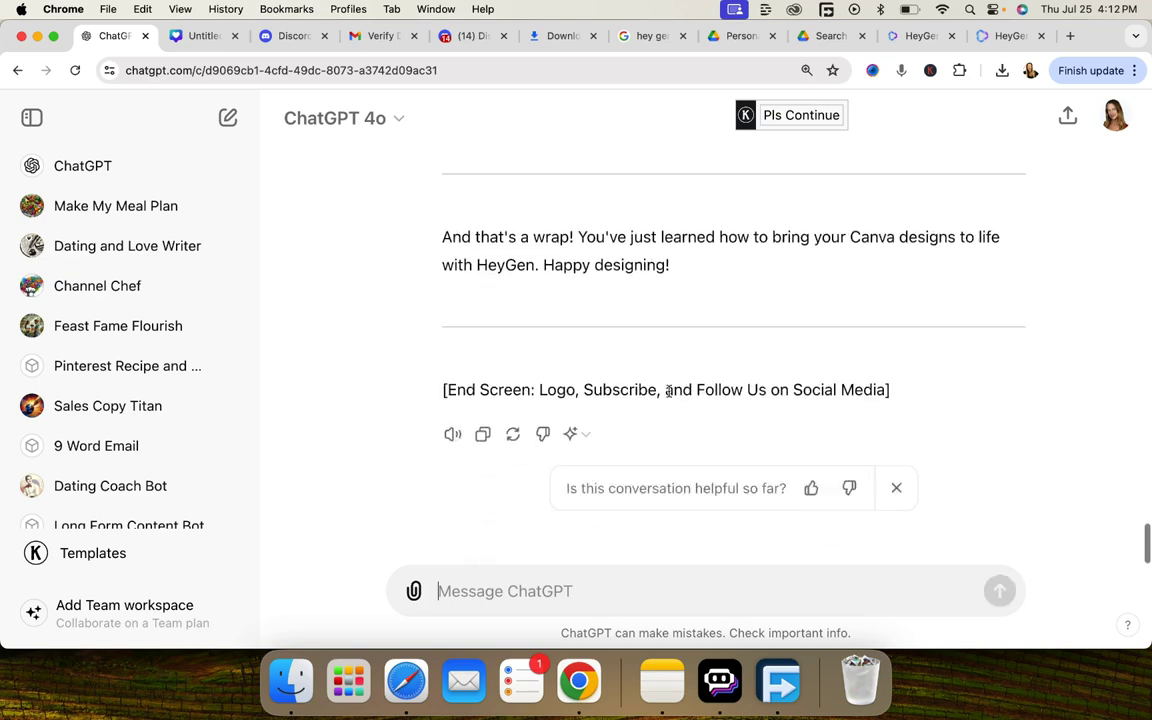
scroll(681, 414, "up", 1)
left_click_drag(686, 321, 565, 277)
left_click(497, 588)
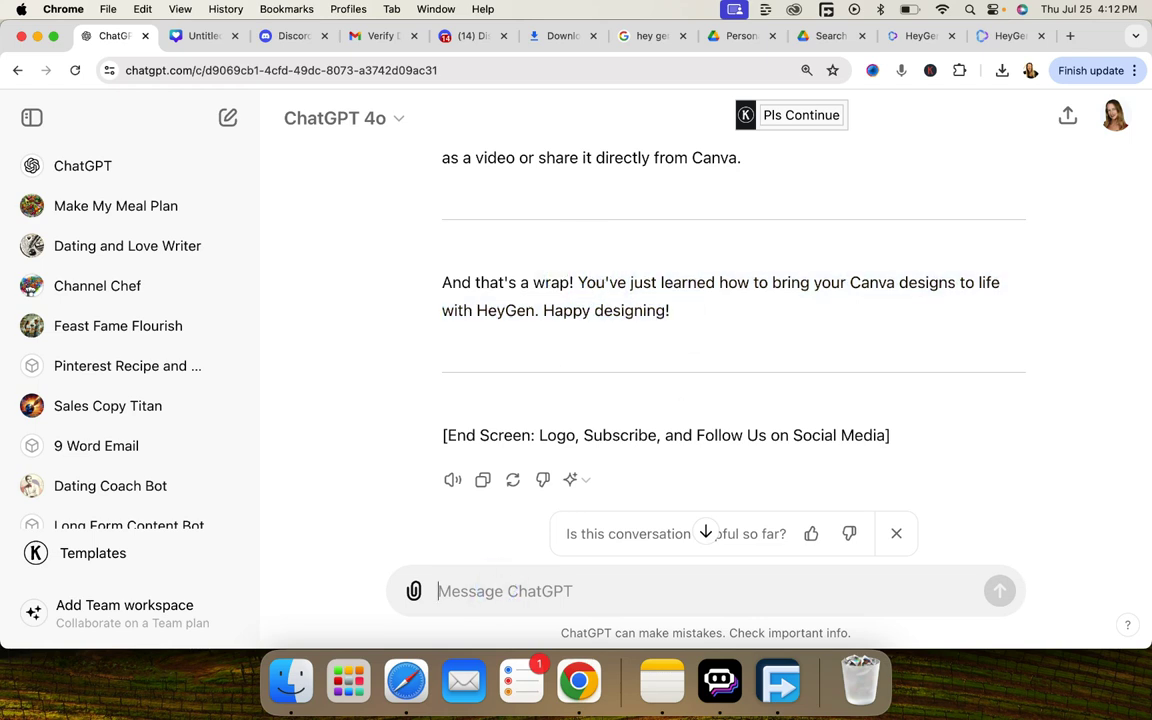
type("please remov")
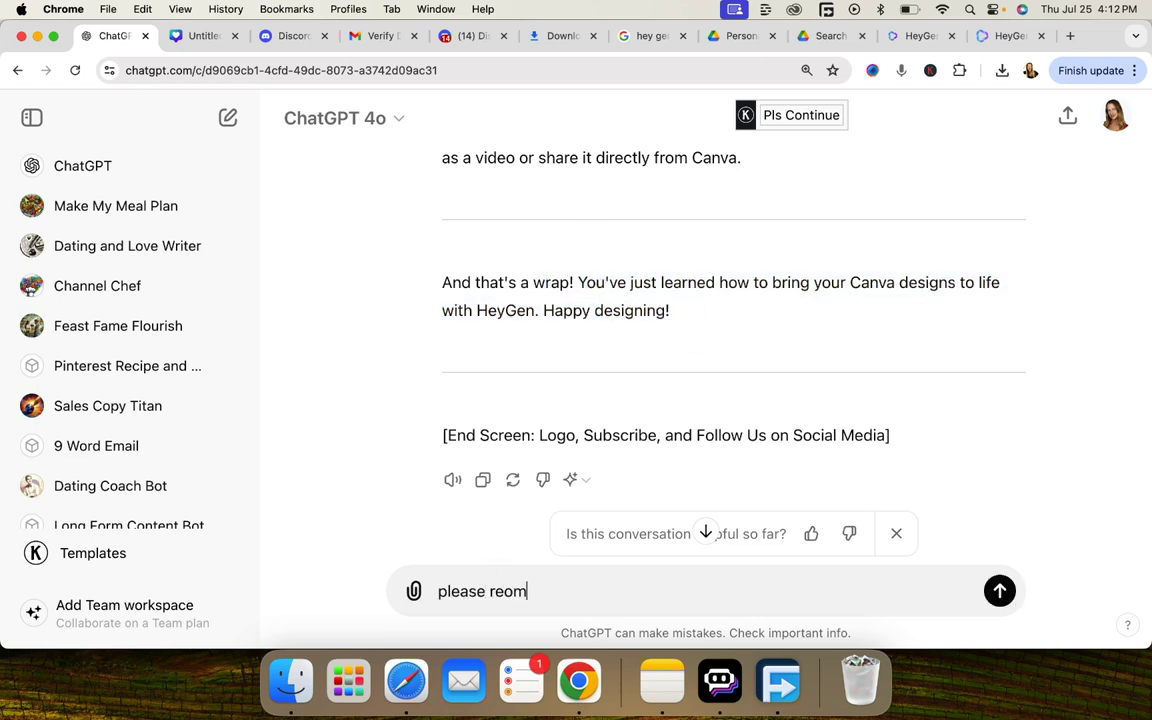
type("e the lines too.")
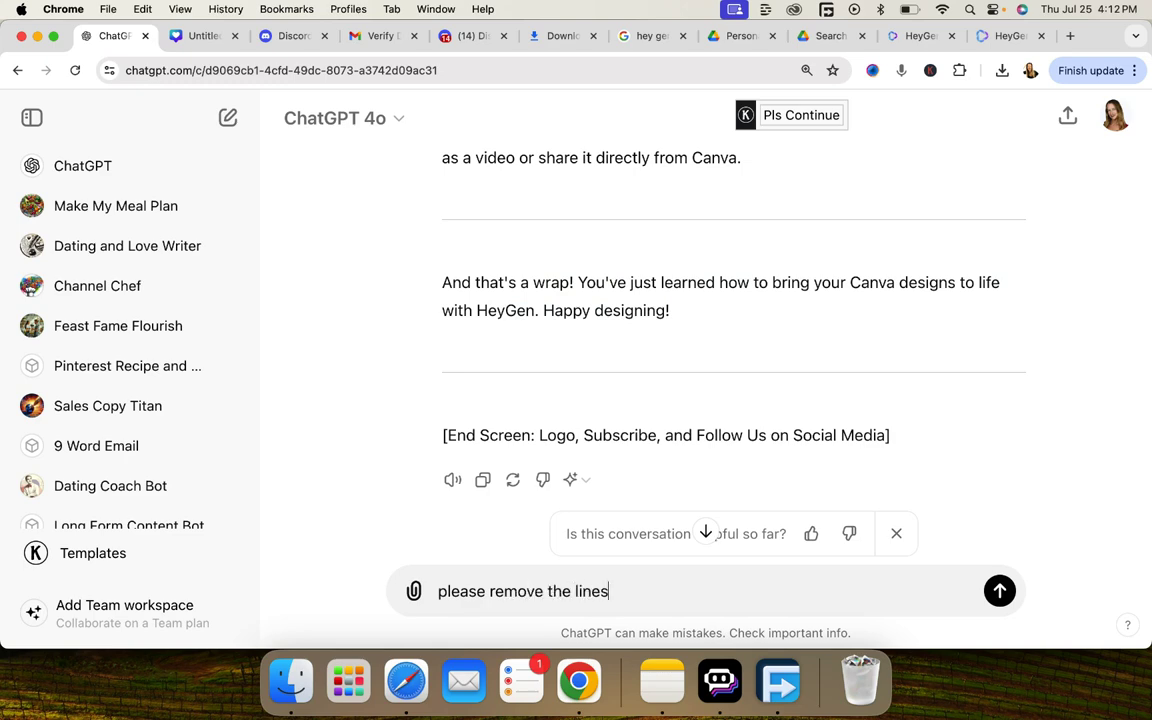
key("Return")
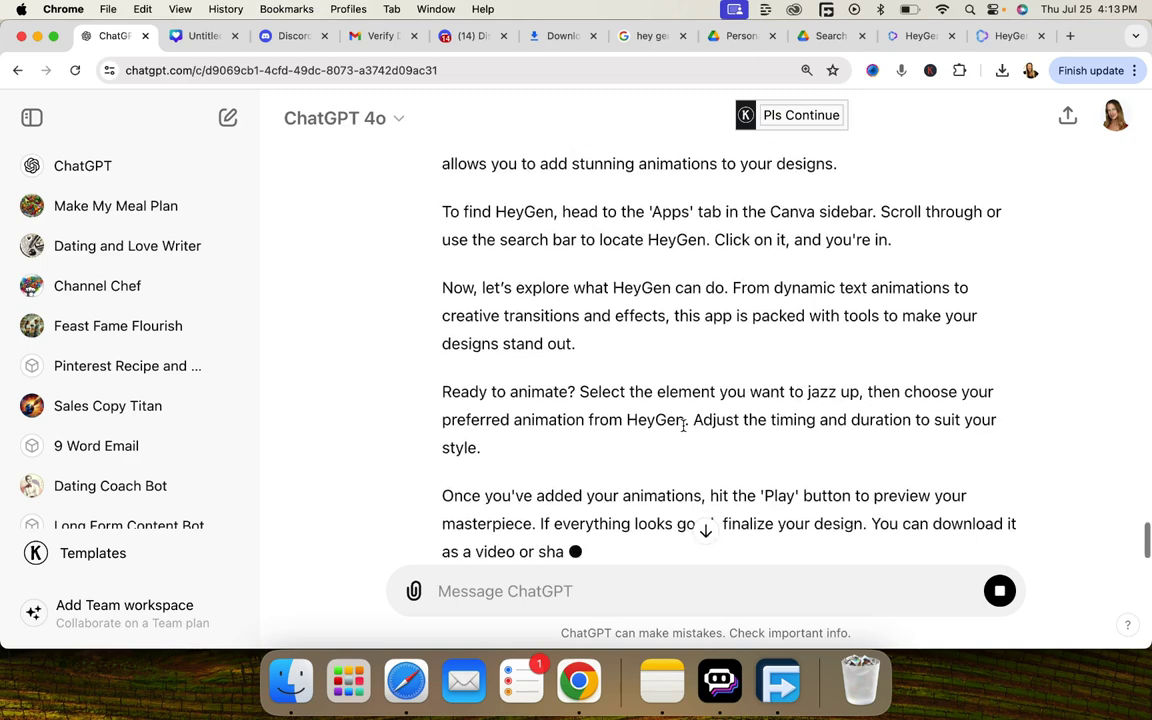
Step: Select the final plain-narration script and return to the Canva design
scroll(685, 430, "down", 3)
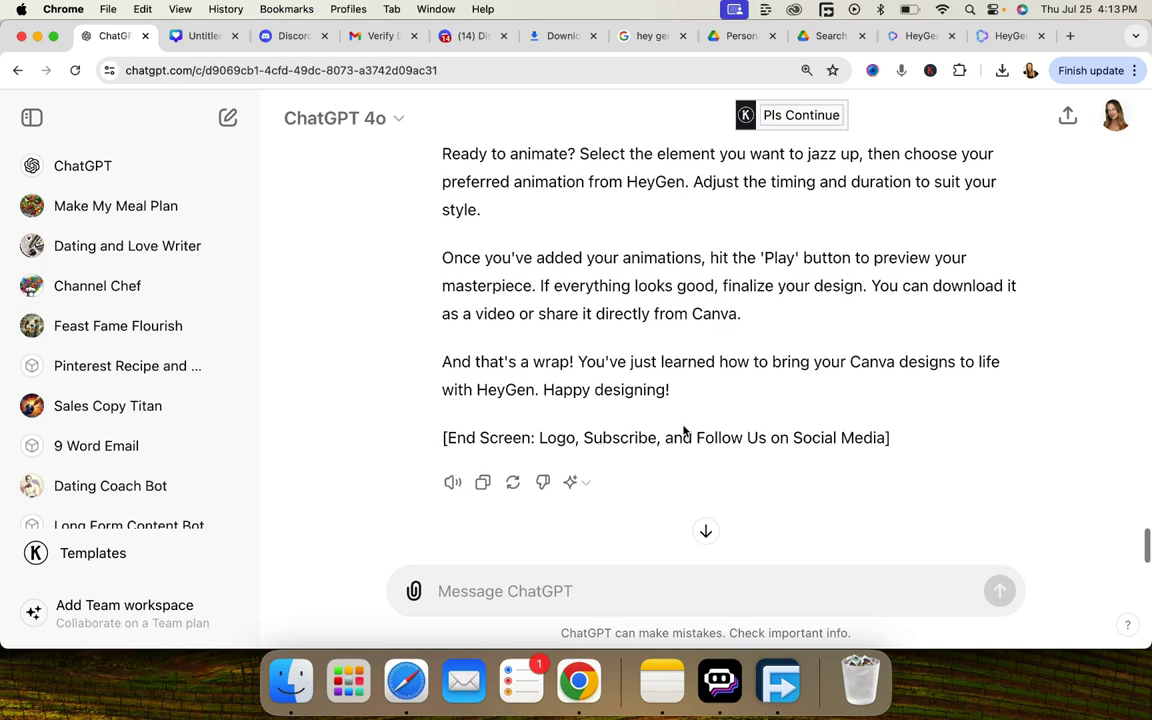
left_click_drag(670, 390, 471, 314)
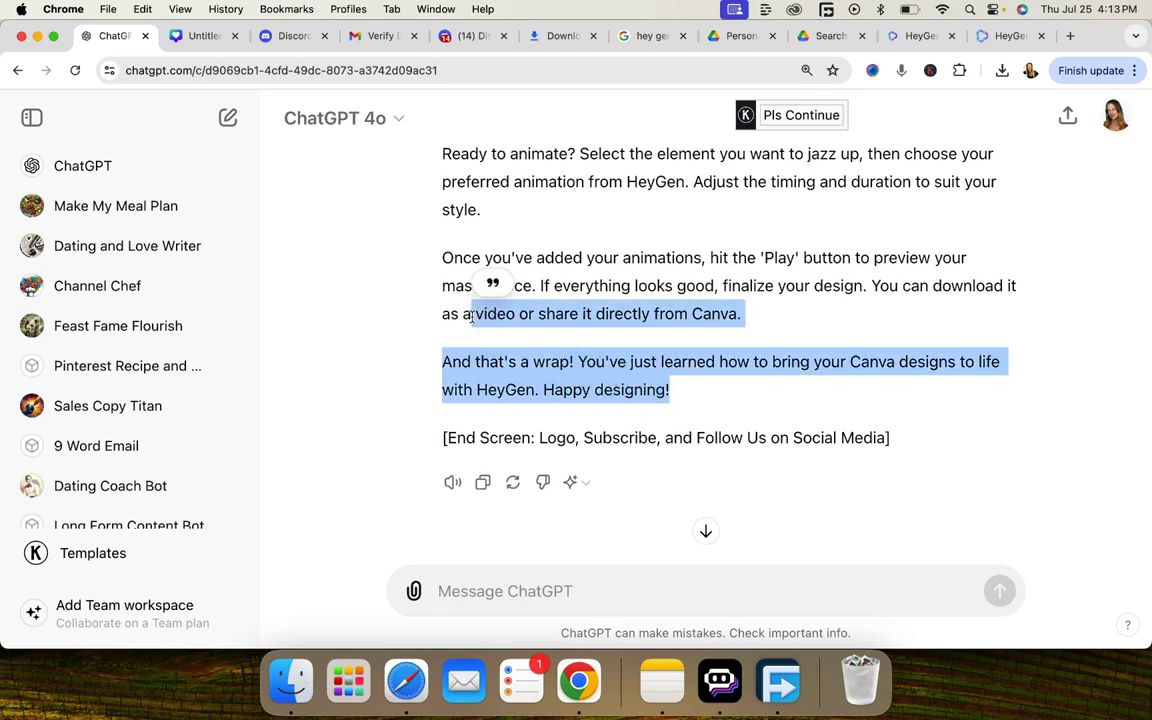
scroll(572, 342, "up", 1)
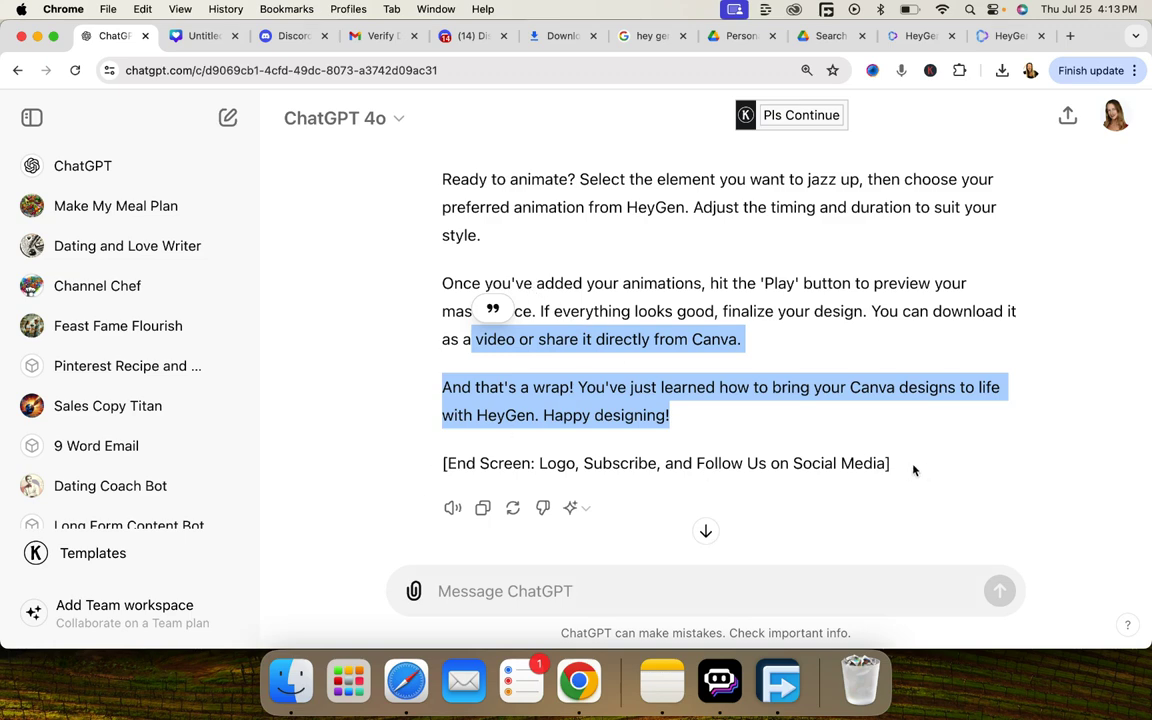
left_click_drag(670, 447, 443, 240)
scroll(441, 305, "up", 3)
scroll(442, 301, "up", 4)
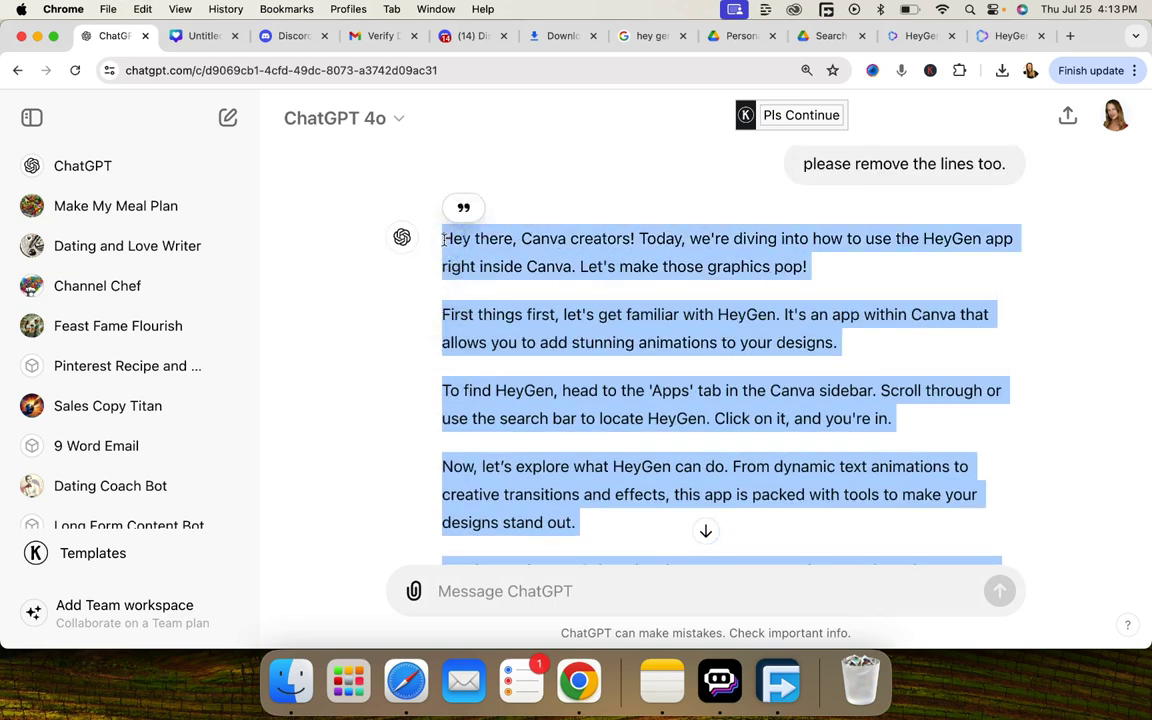
left_click(205, 36)
left_click(100, 458)
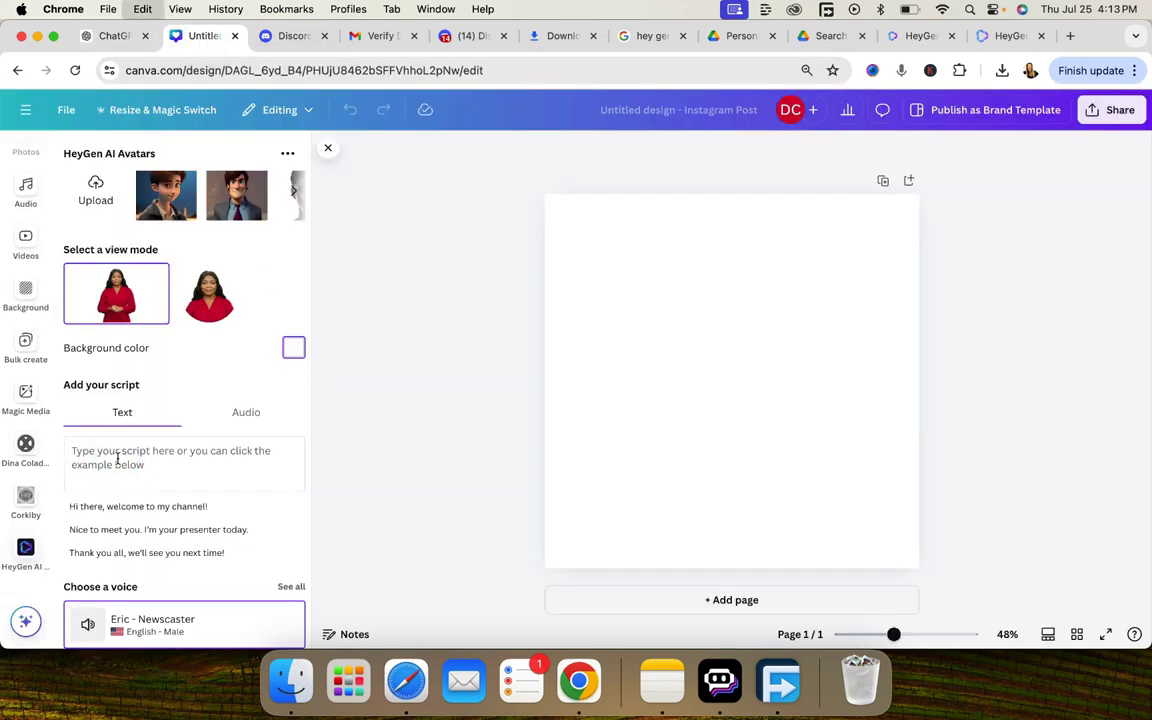
key("super+v")
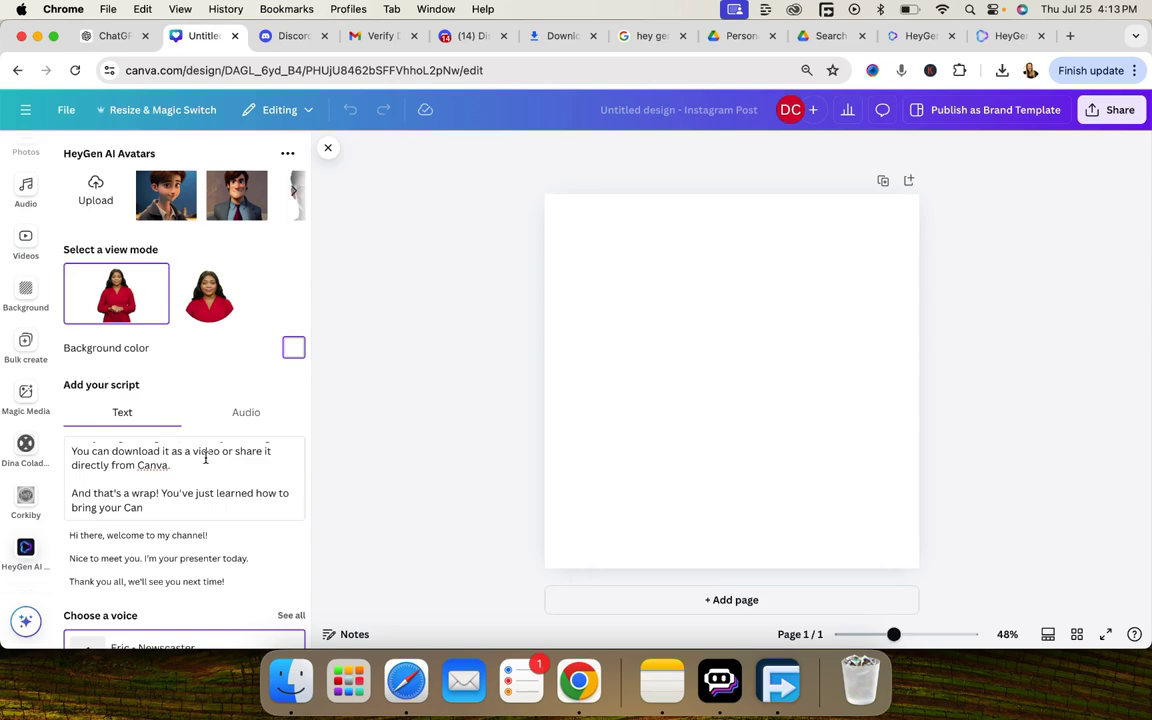
scroll(213, 571, "down", 3)
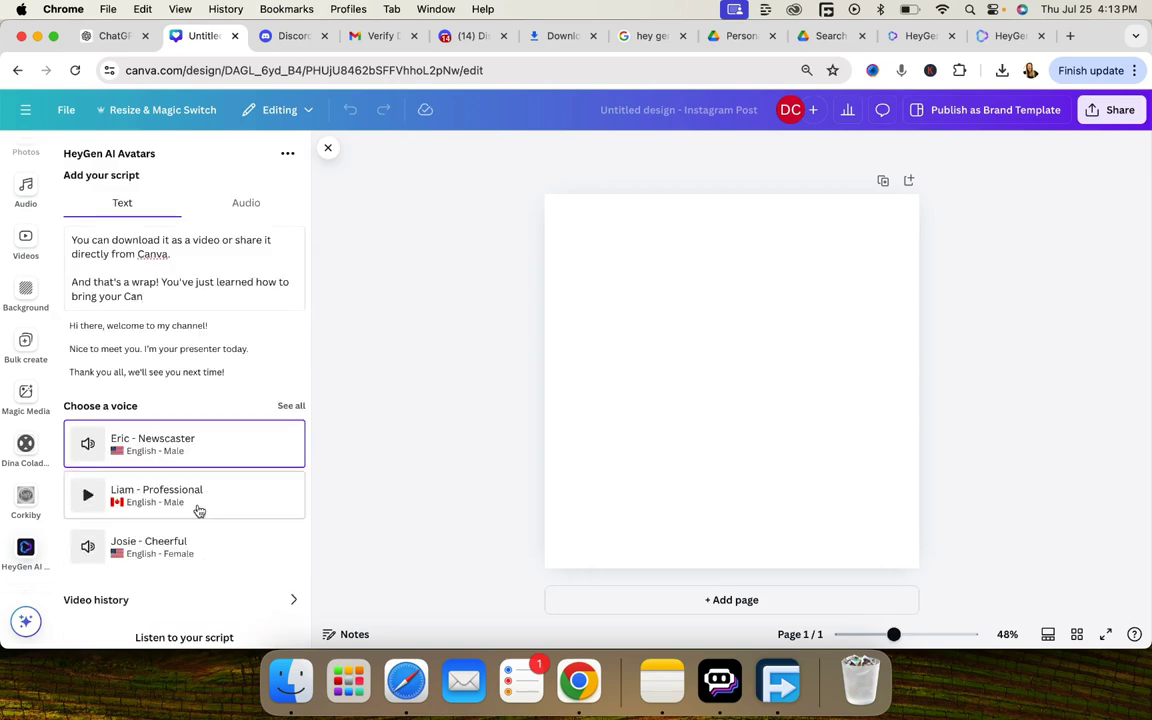
scroll(198, 510, "up", 2)
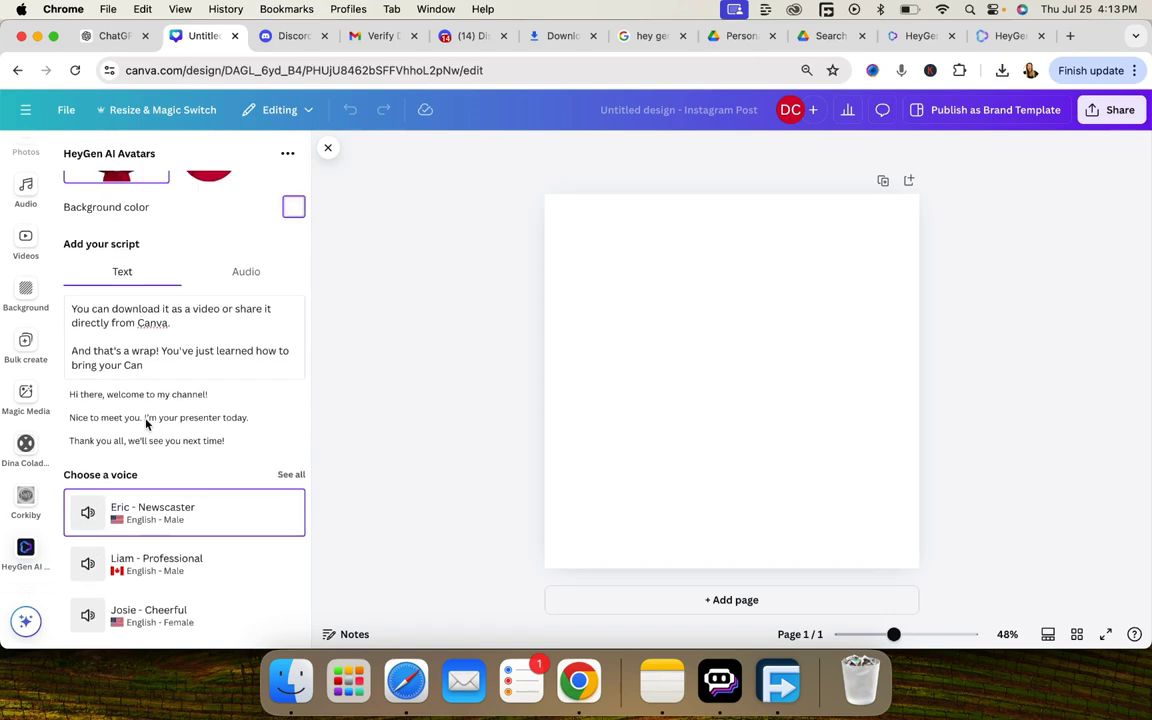
scroll(146, 424, "down", 3)
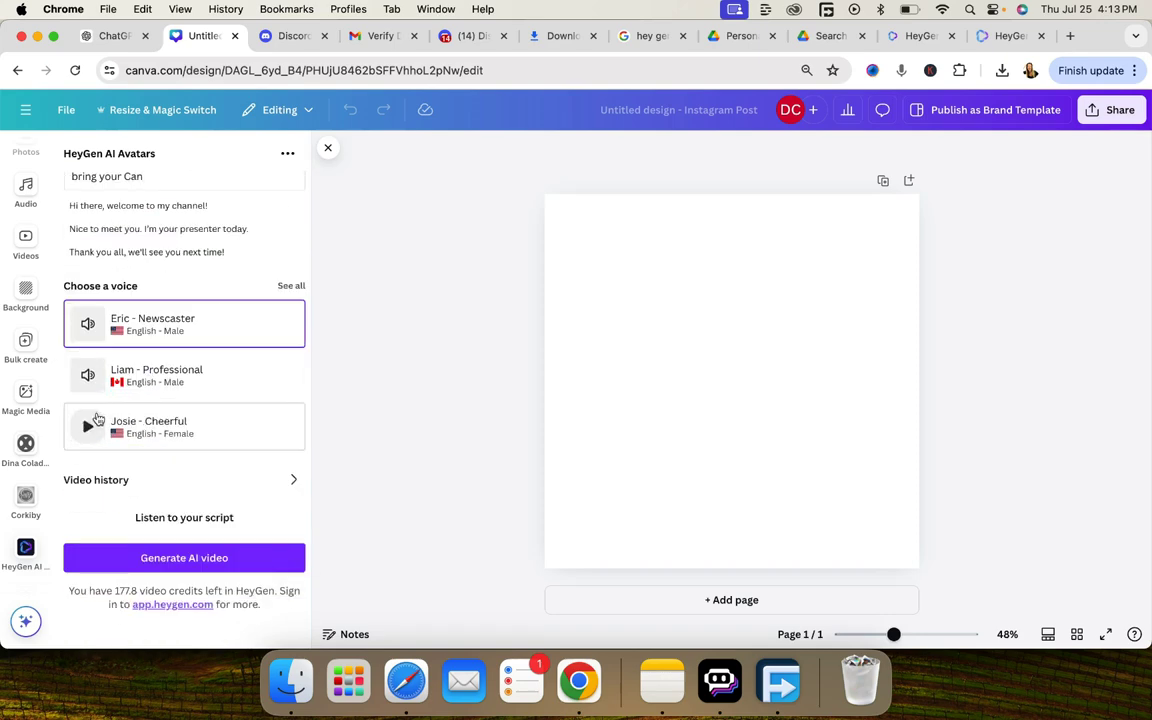
left_click(87, 325)
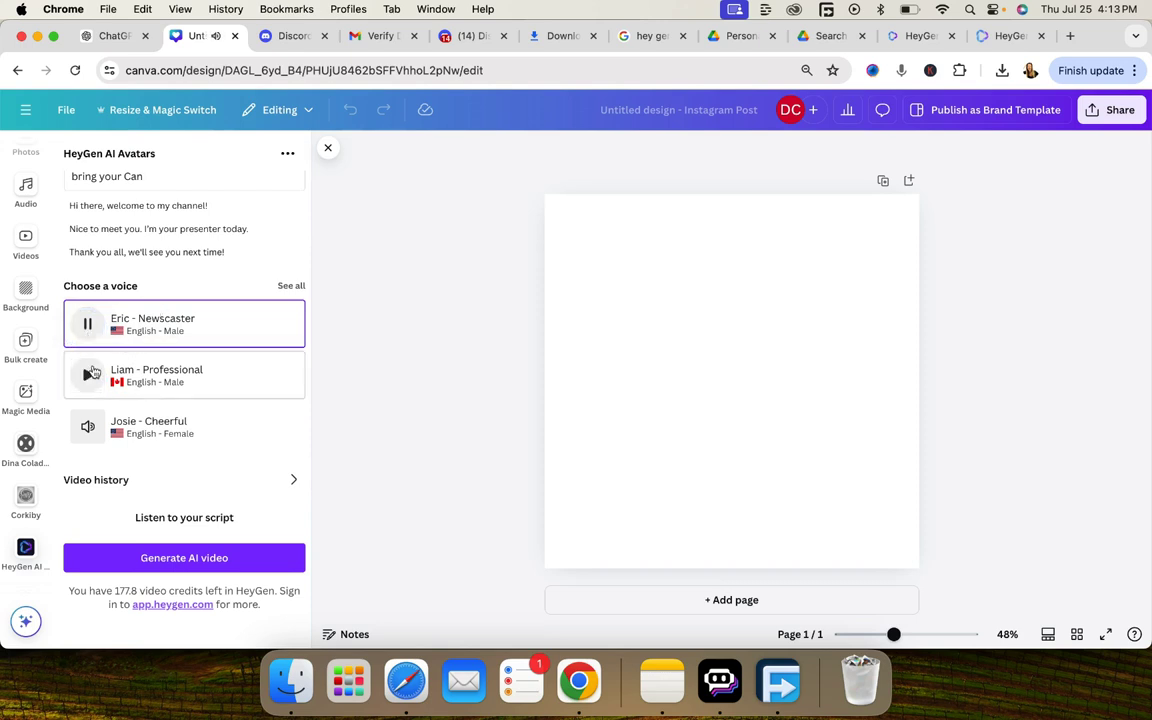
left_click(90, 375)
scroll(95, 375, "up", 5)
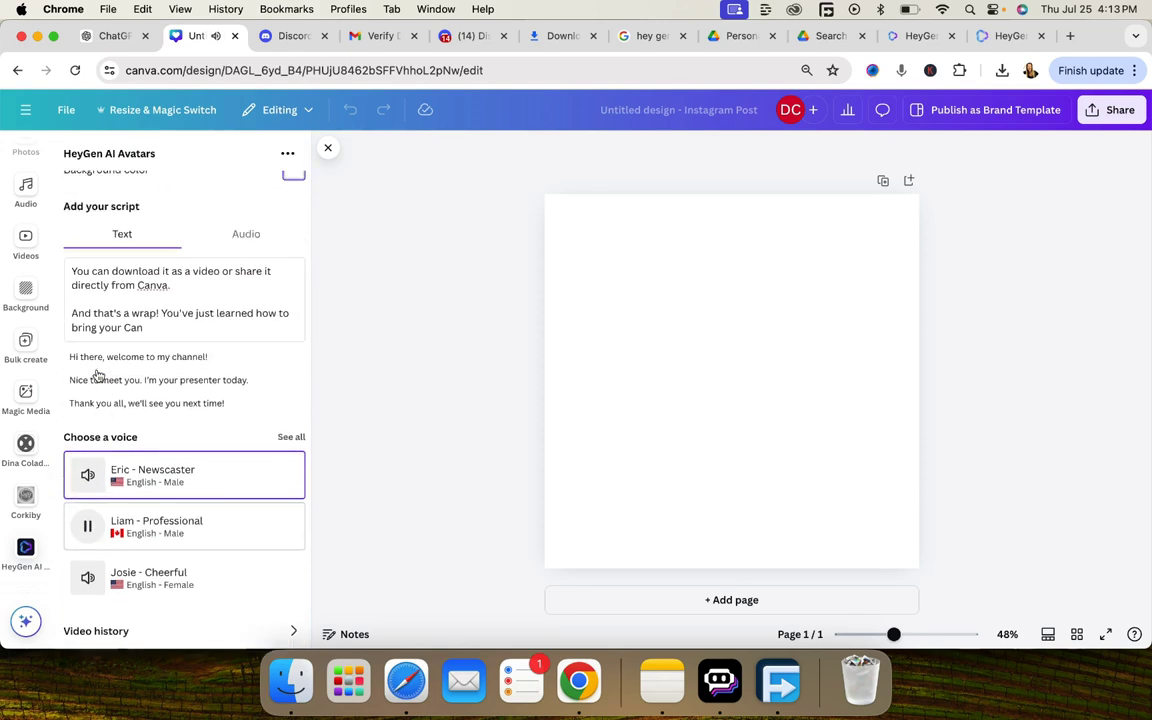
scroll(236, 332, "down", 1)
scroll(235, 337, "down", 2)
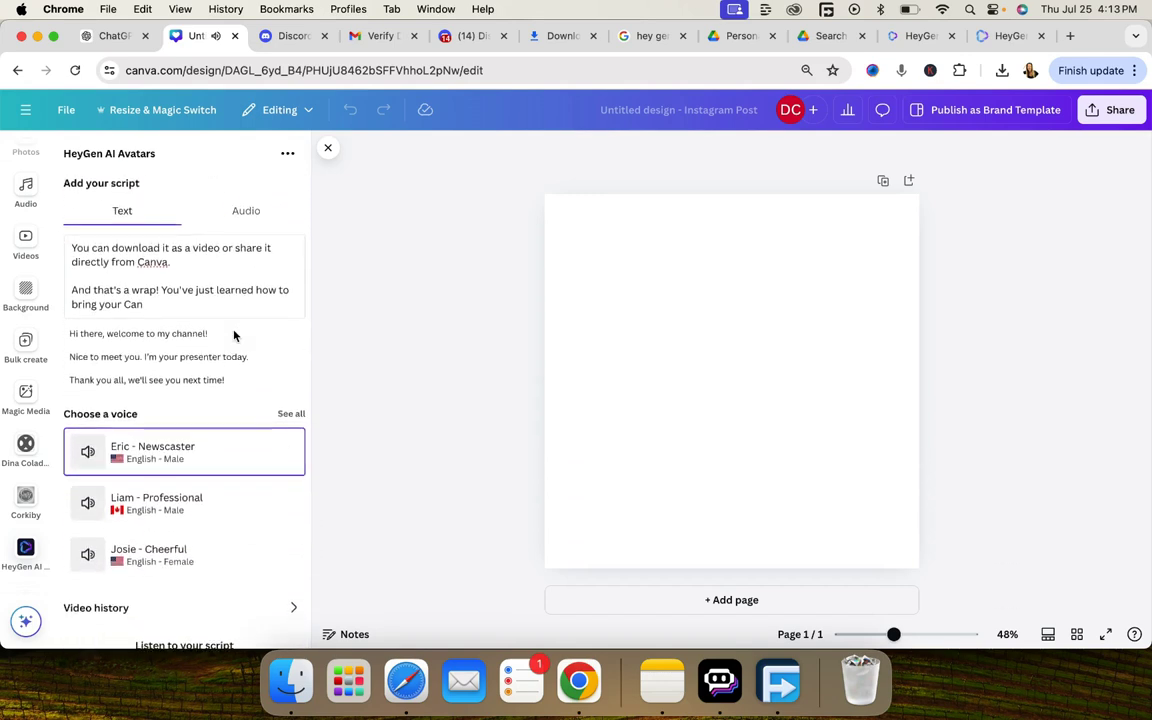
Step: List the female avatar voices and preview Jenny - Professional and Marieke - Natural
left_click(293, 416)
left_click(257, 224)
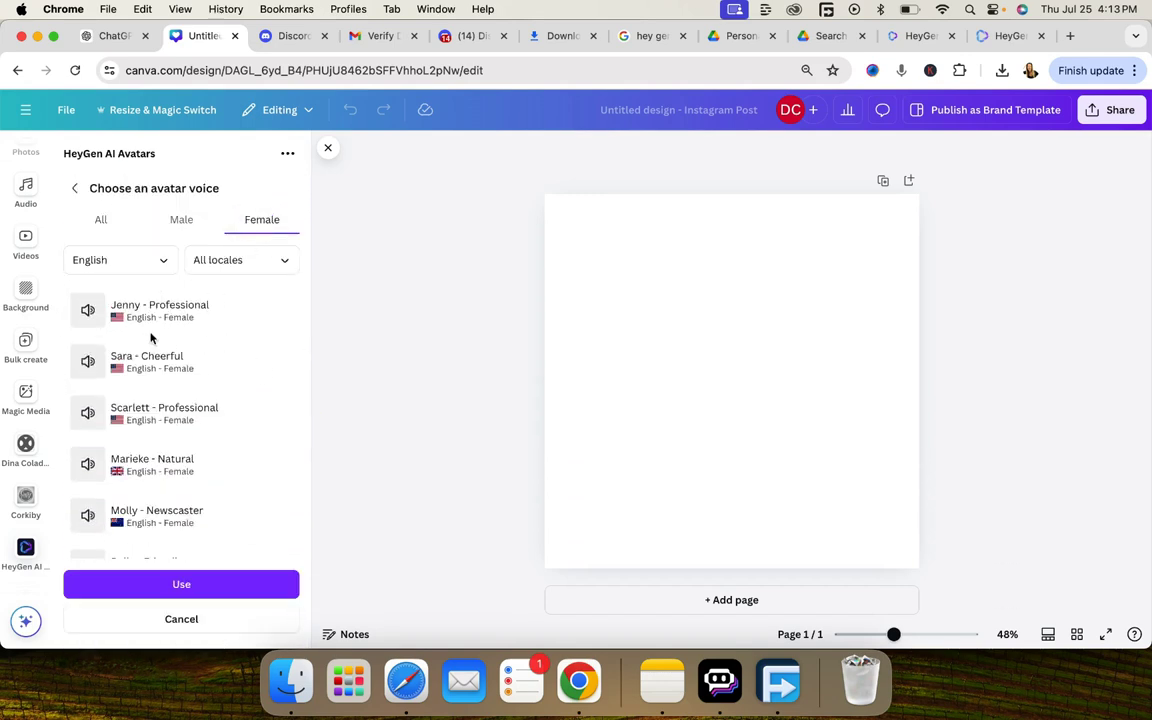
left_click(87, 310)
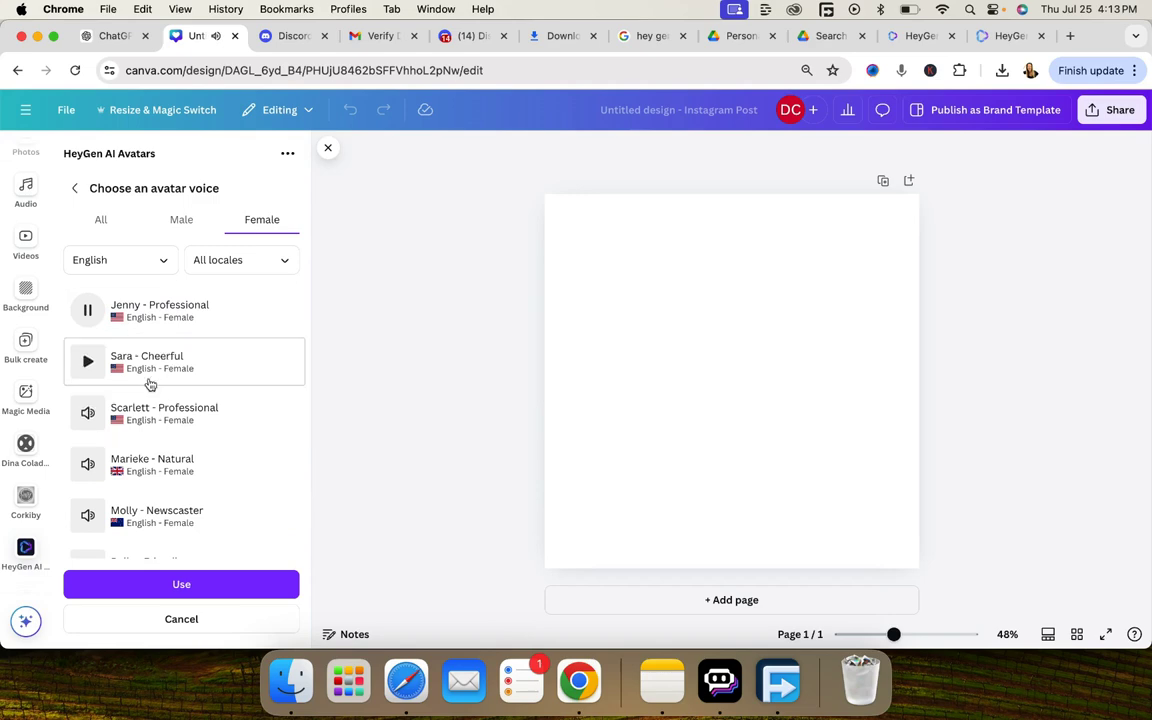
scroll(110, 442, "down", 2)
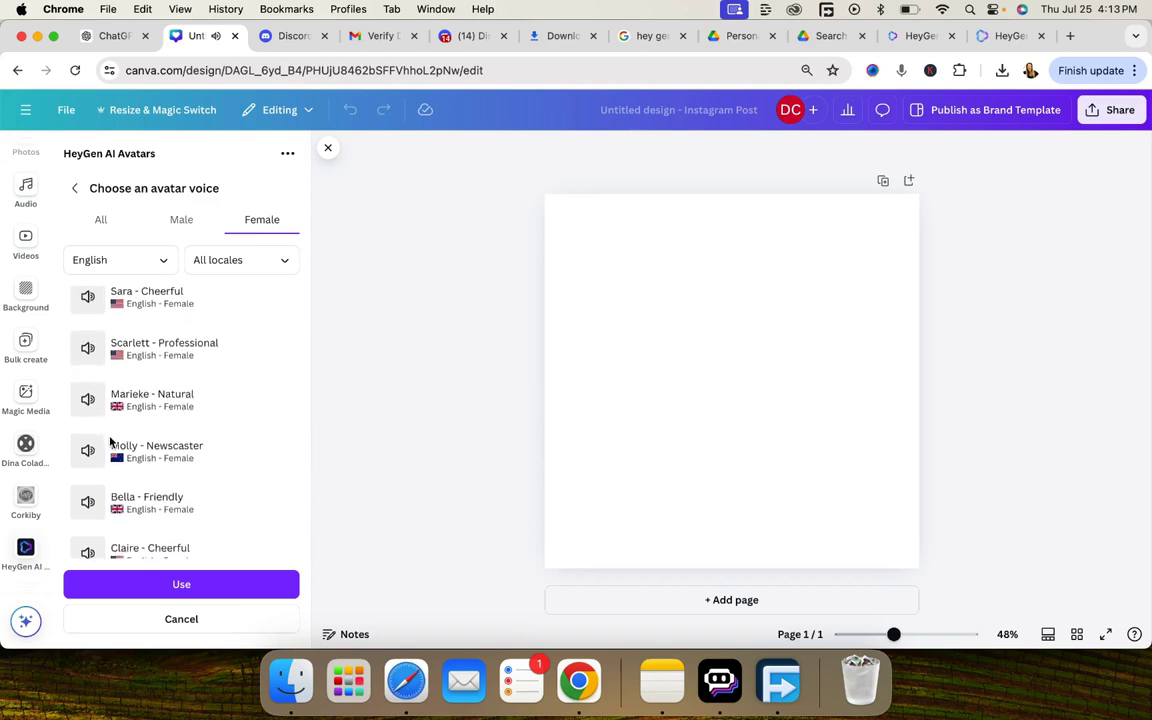
left_click(87, 401)
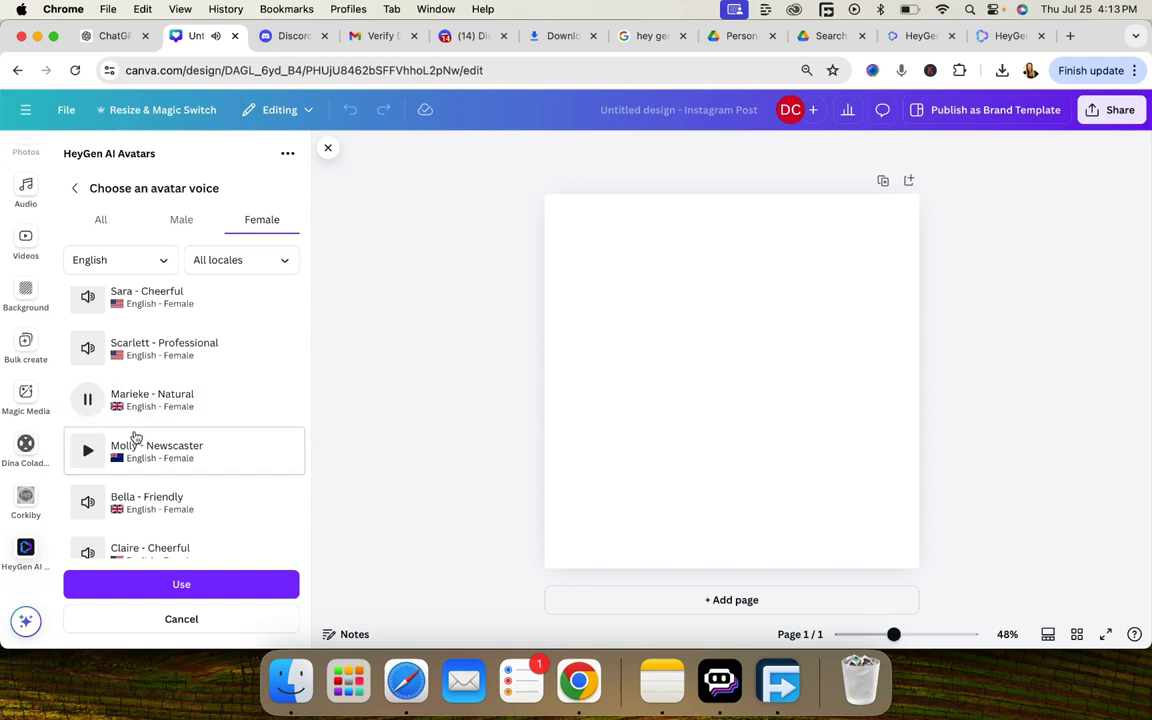
Step: Select Marieke - Natural and apply it as the avatar's voice
left_click(173, 588)
scroll(206, 458, "down", 1)
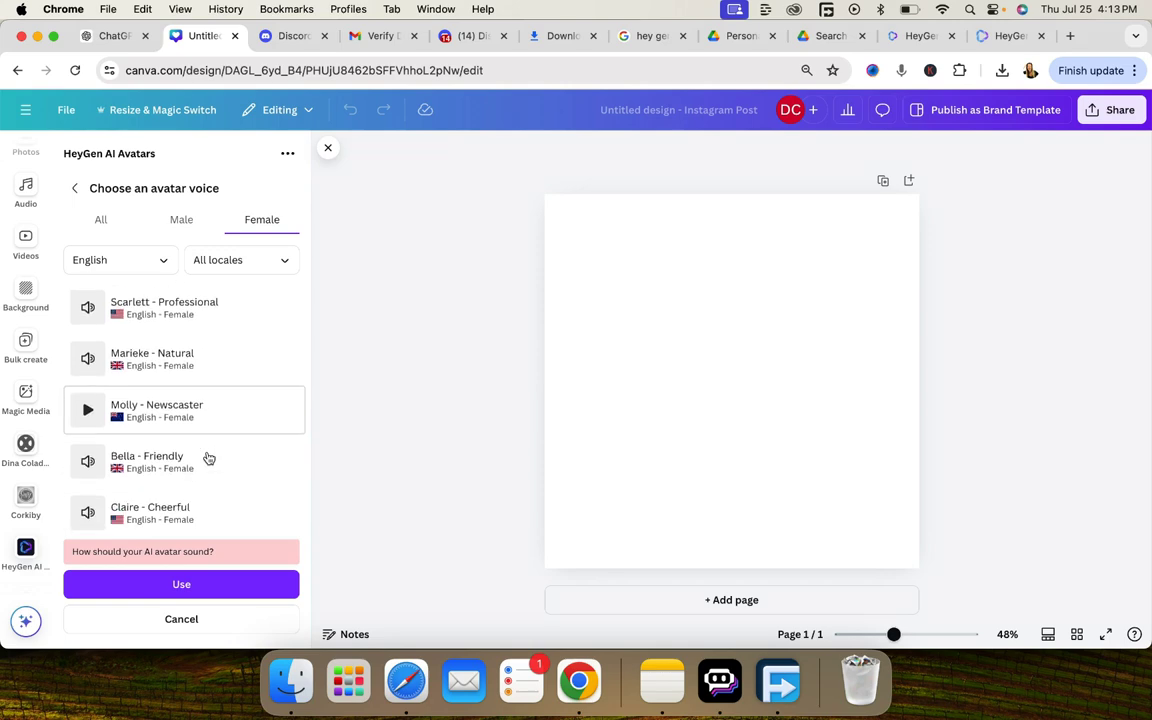
left_click(180, 587)
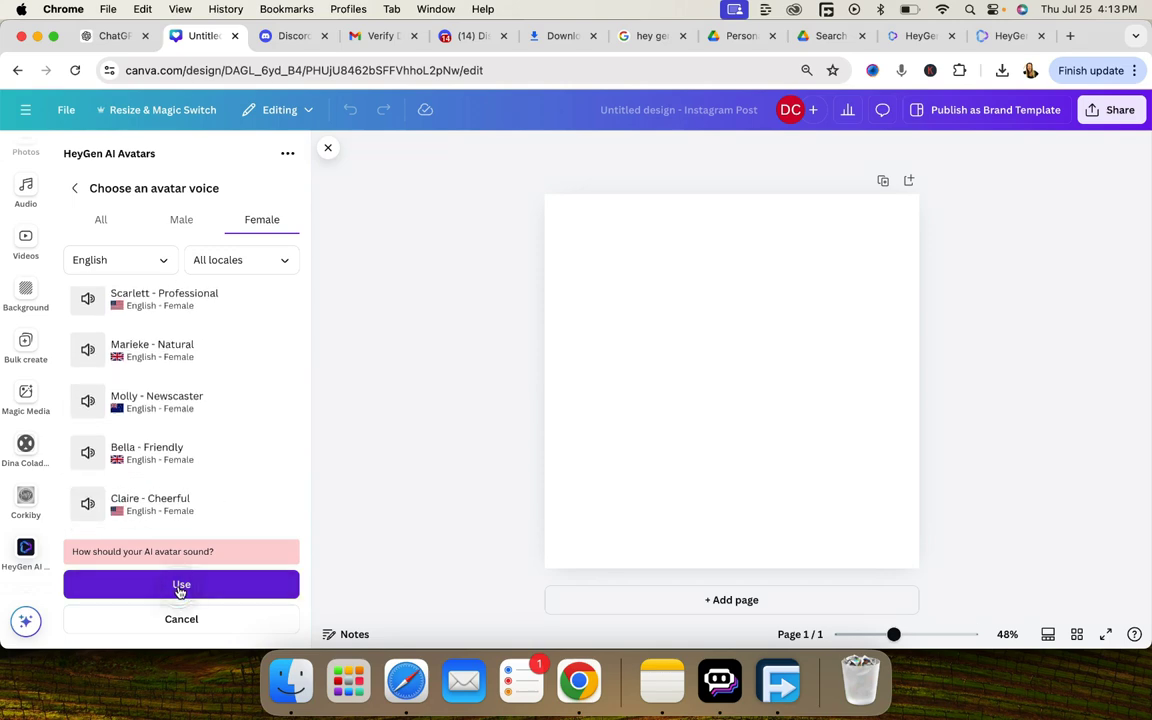
scroll(221, 491, "down", 2)
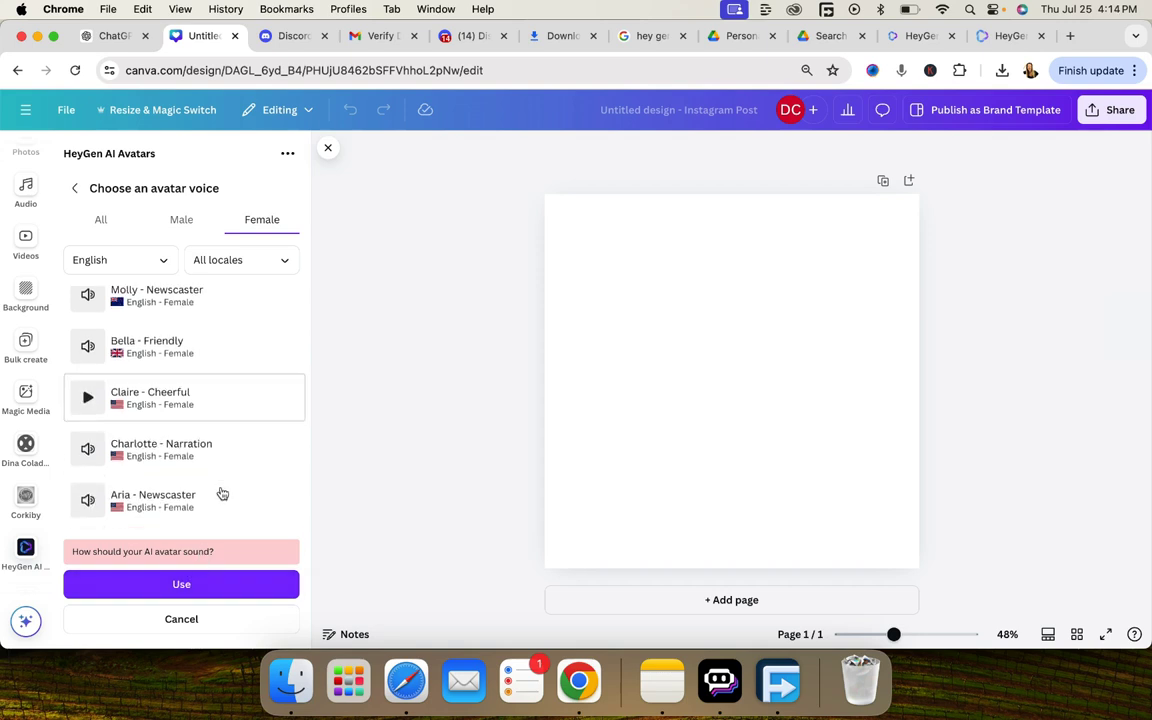
scroll(221, 491, "up", 4)
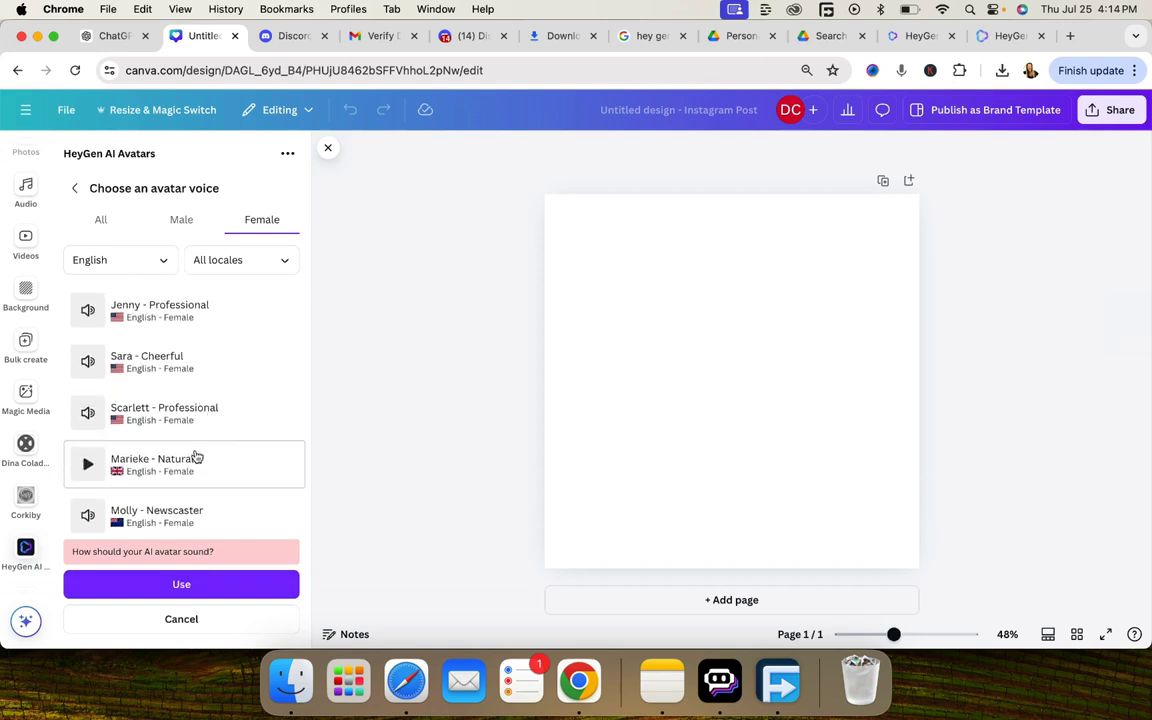
left_click(196, 455)
scroll(211, 473, "down", 2)
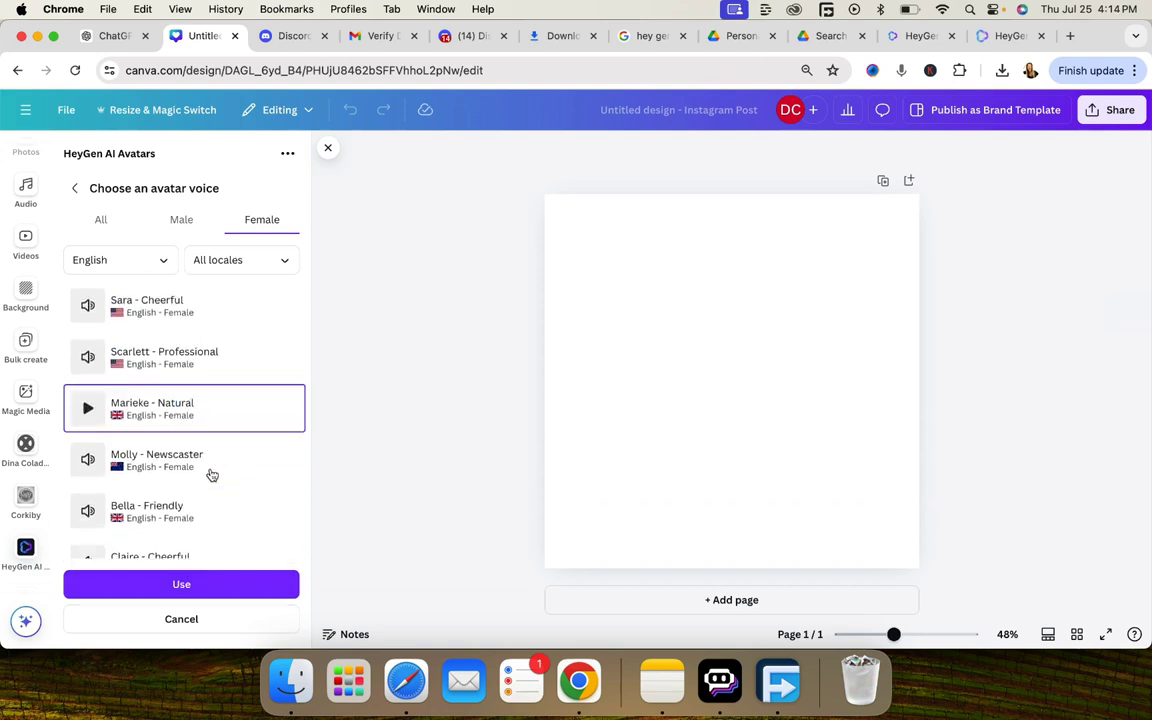
left_click(192, 588)
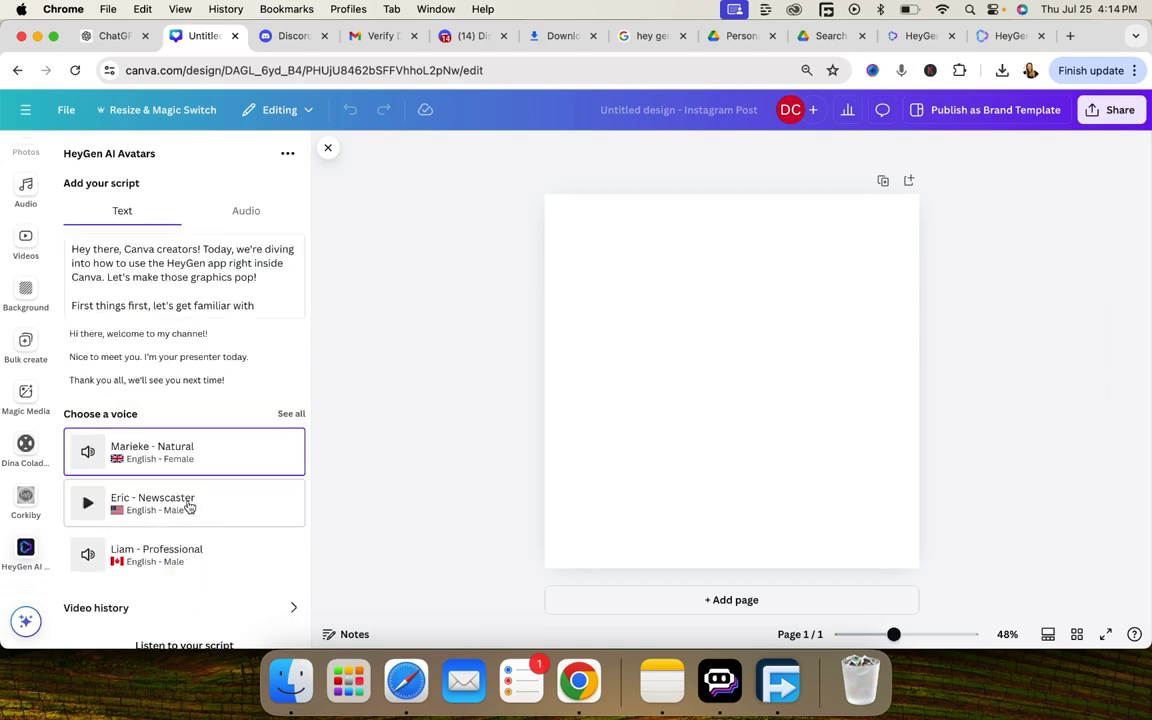
scroll(190, 500, "up", 5)
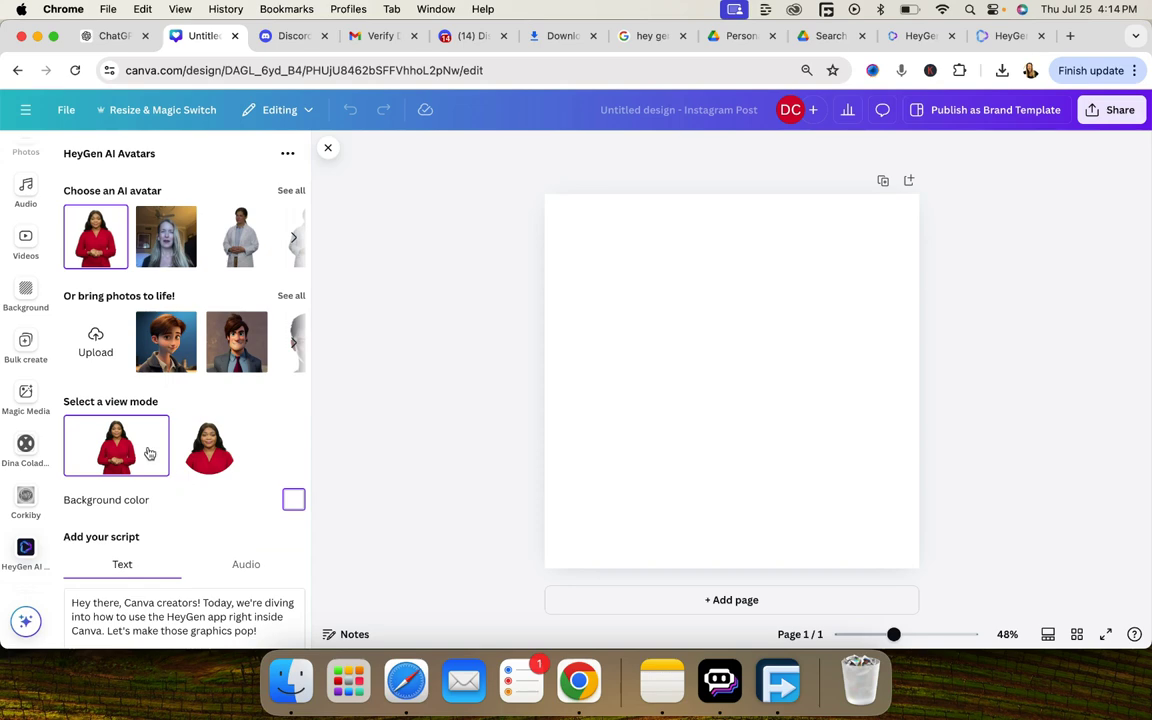
Step: Change the avatar background colour to bright lime green (RGB 165, 240, 25)
left_click(294, 502)
left_click(403, 361)
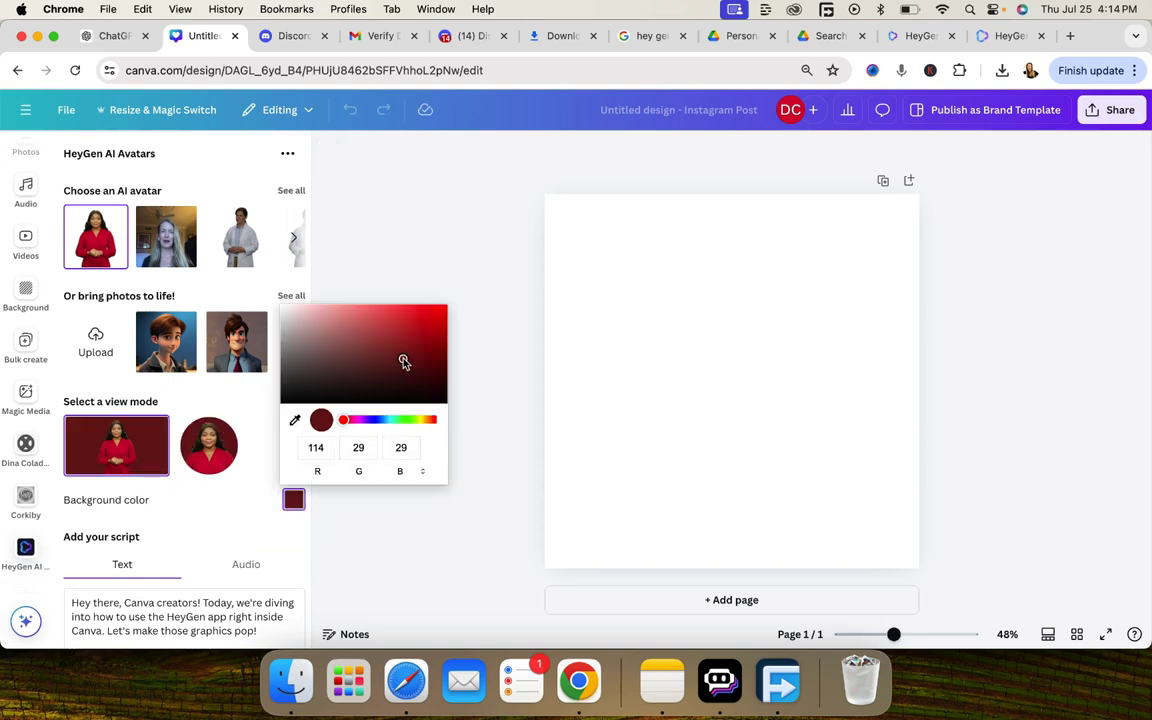
left_click(418, 420)
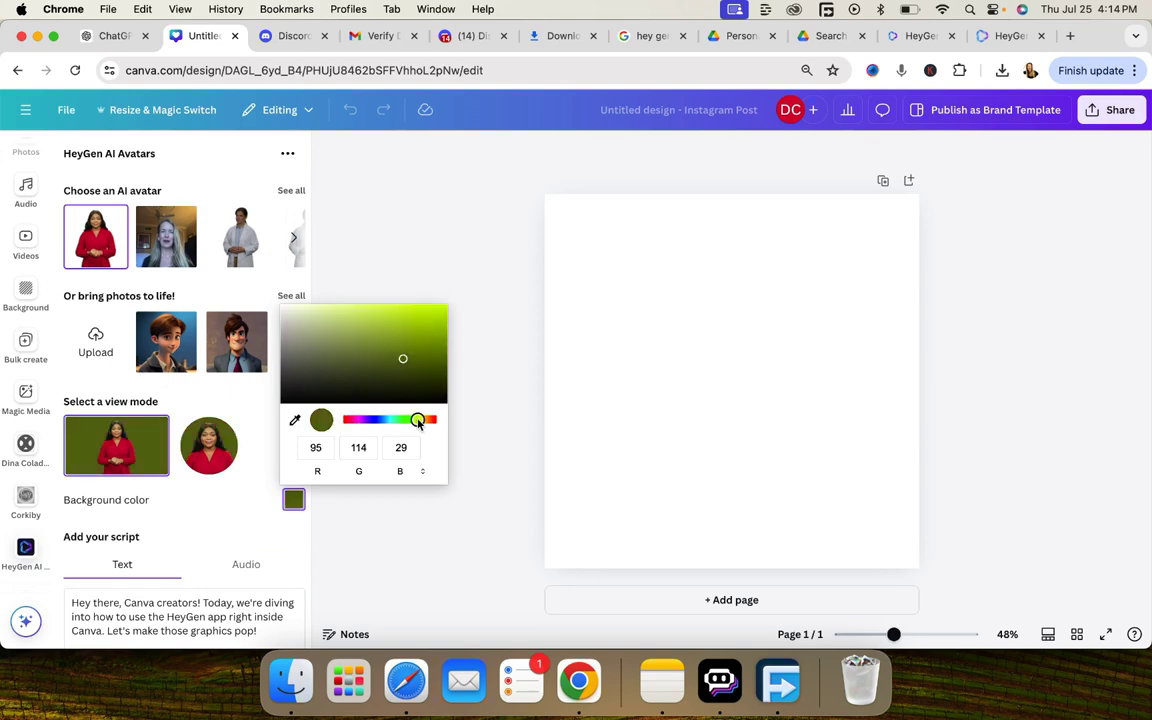
left_click_drag(418, 420, 419, 420)
left_click(429, 312)
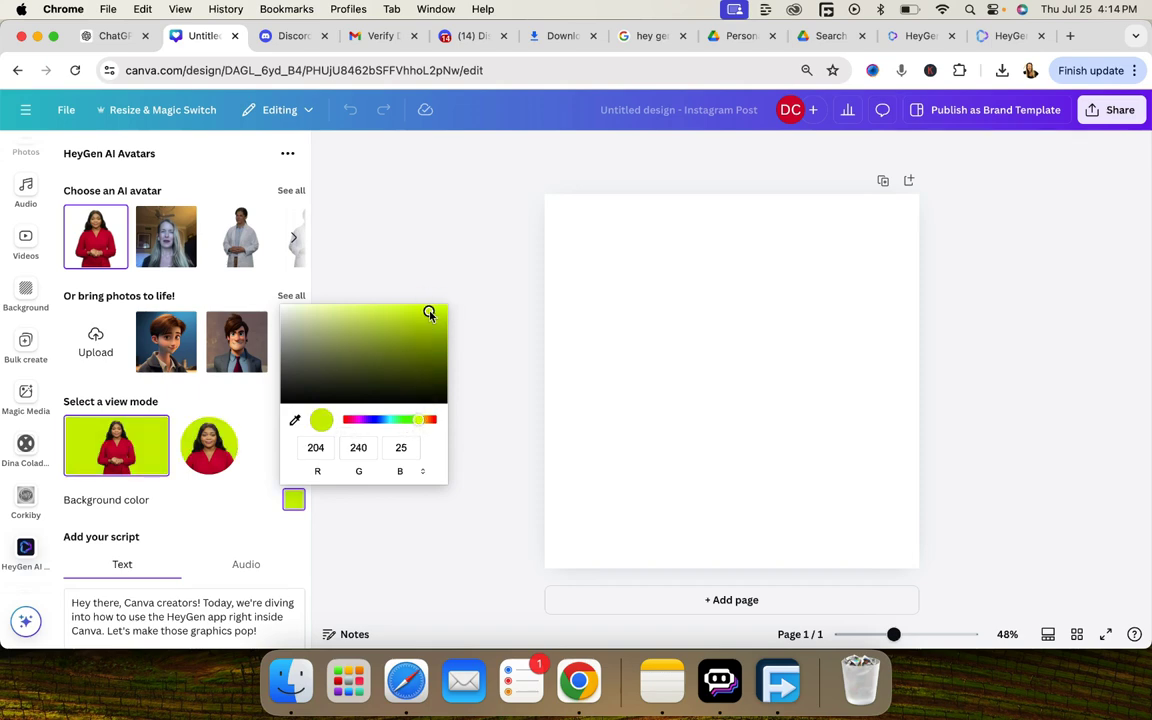
left_click_drag(413, 422, 415, 424)
left_click(228, 512)
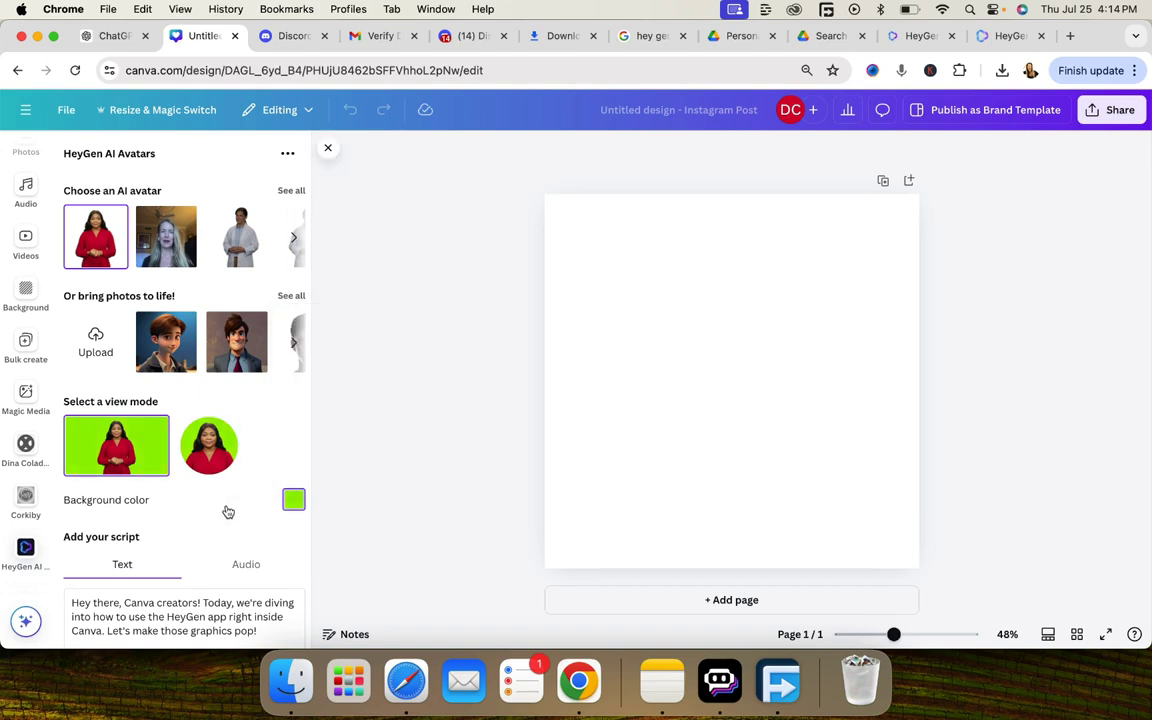
scroll(185, 515, "down", 8)
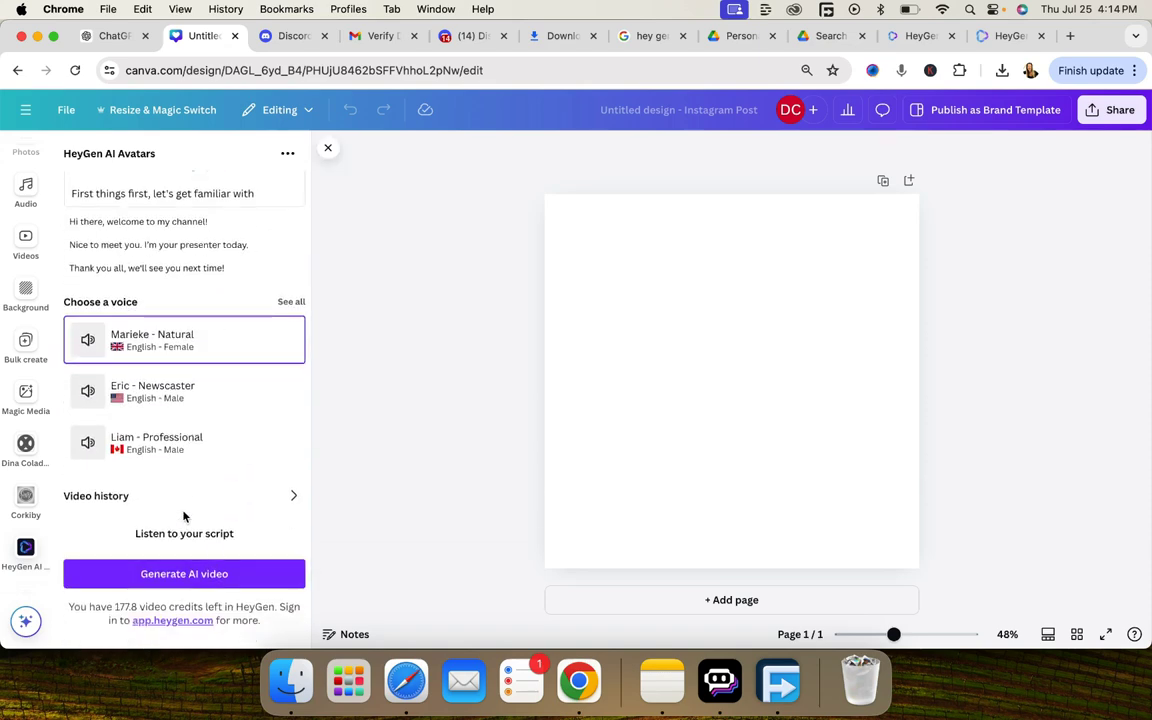
scroll(183, 516, "up", 3)
scroll(183, 516, "up", 3)
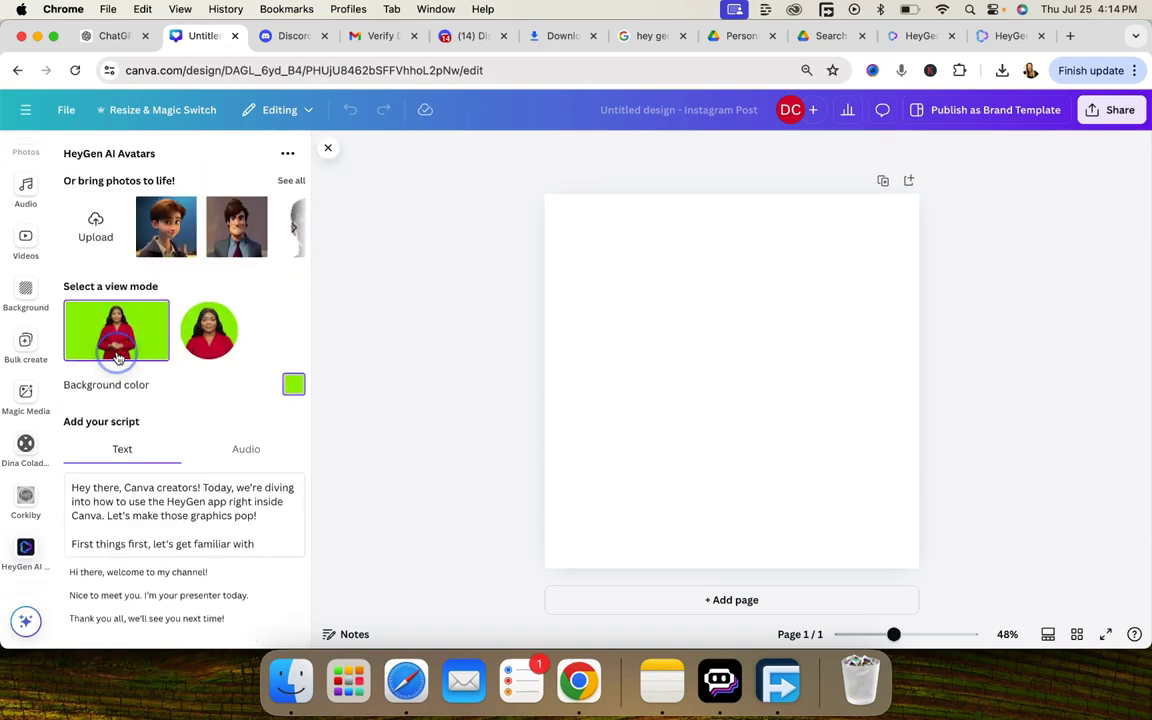
scroll(116, 345, "up", 2)
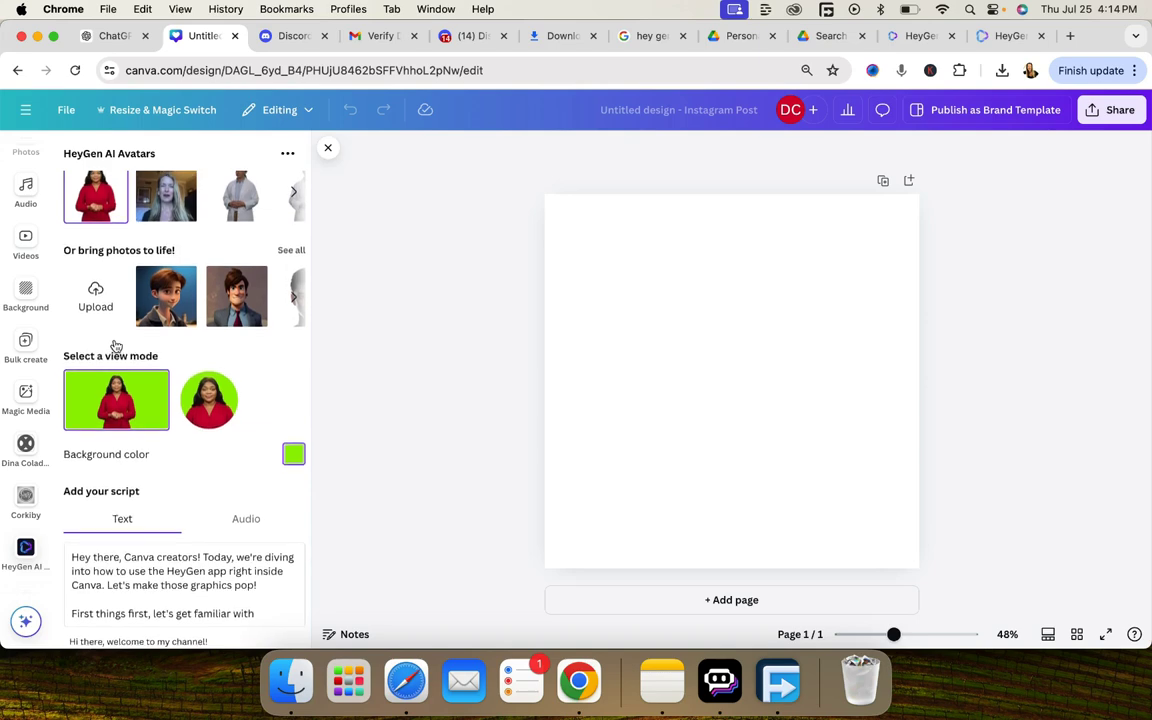
scroll(116, 342, "down", 4)
scroll(116, 345, "up", 3)
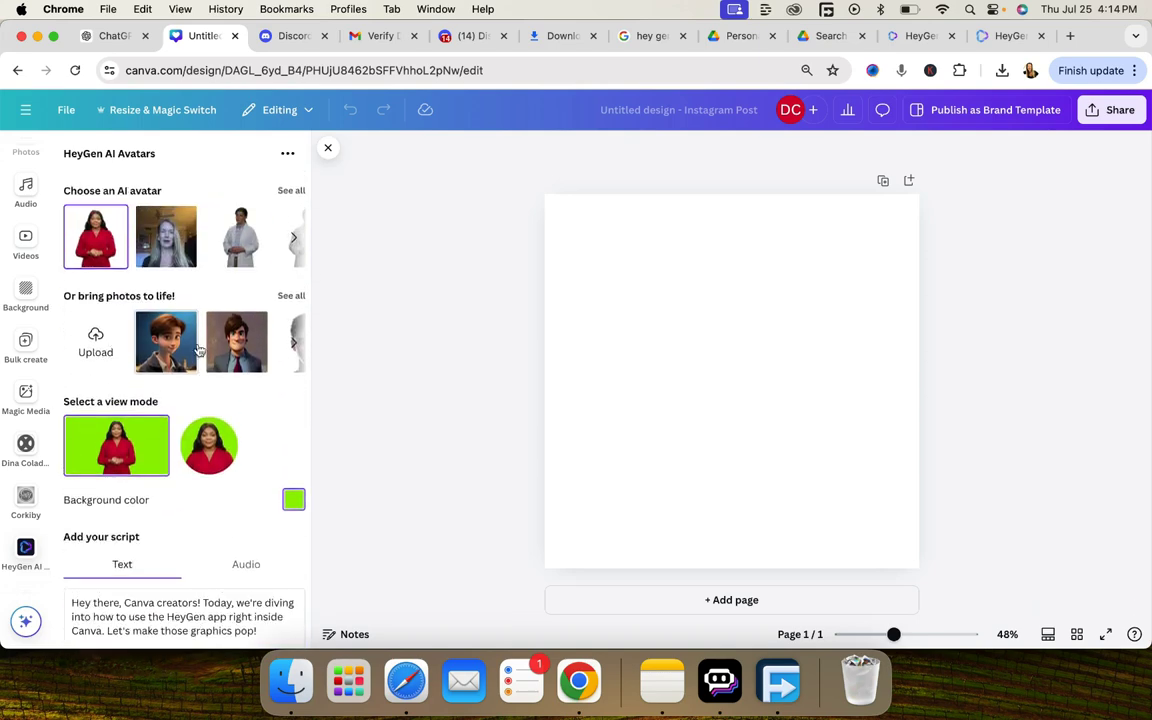
scroll(200, 345, "right", 2)
scroll(200, 347, "right", 3)
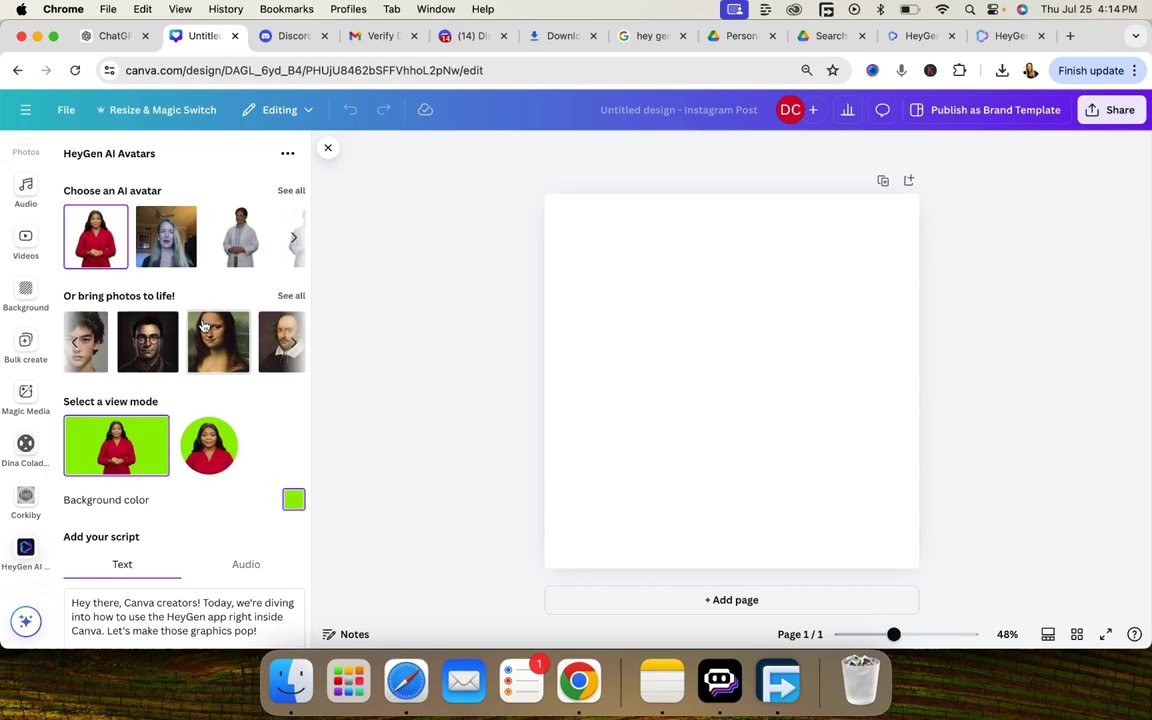
scroll(190, 310, "down", 5)
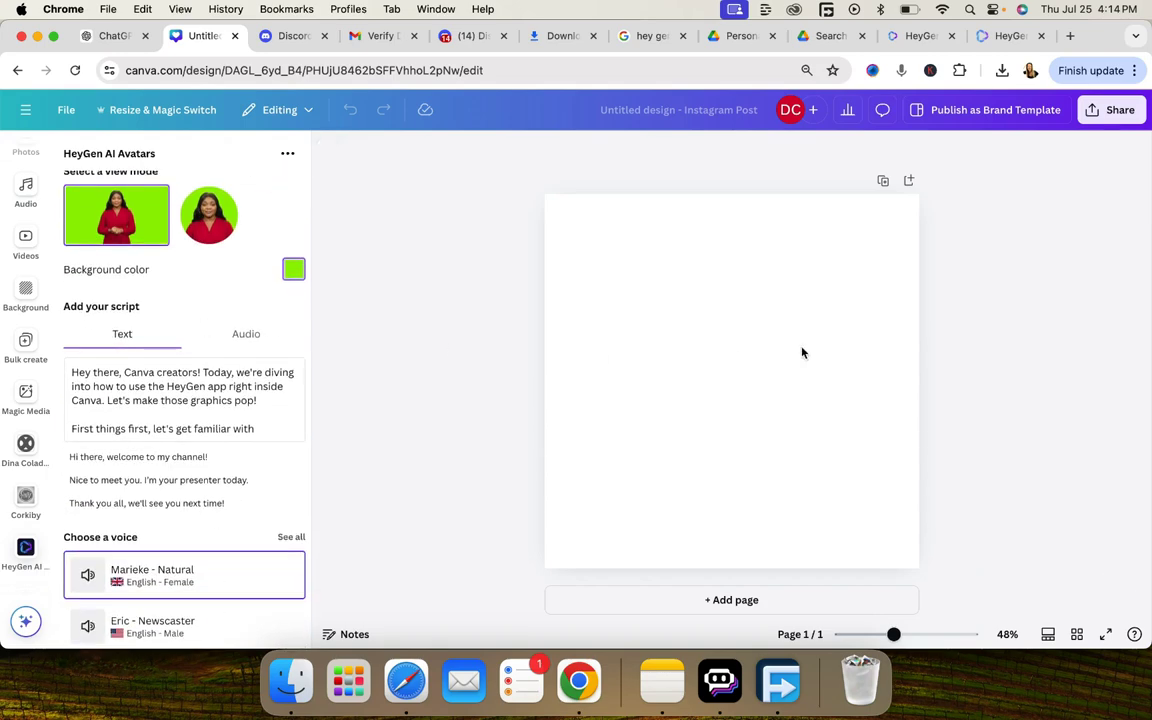
scroll(263, 431, "down", 2)
scroll(263, 431, "up", 8)
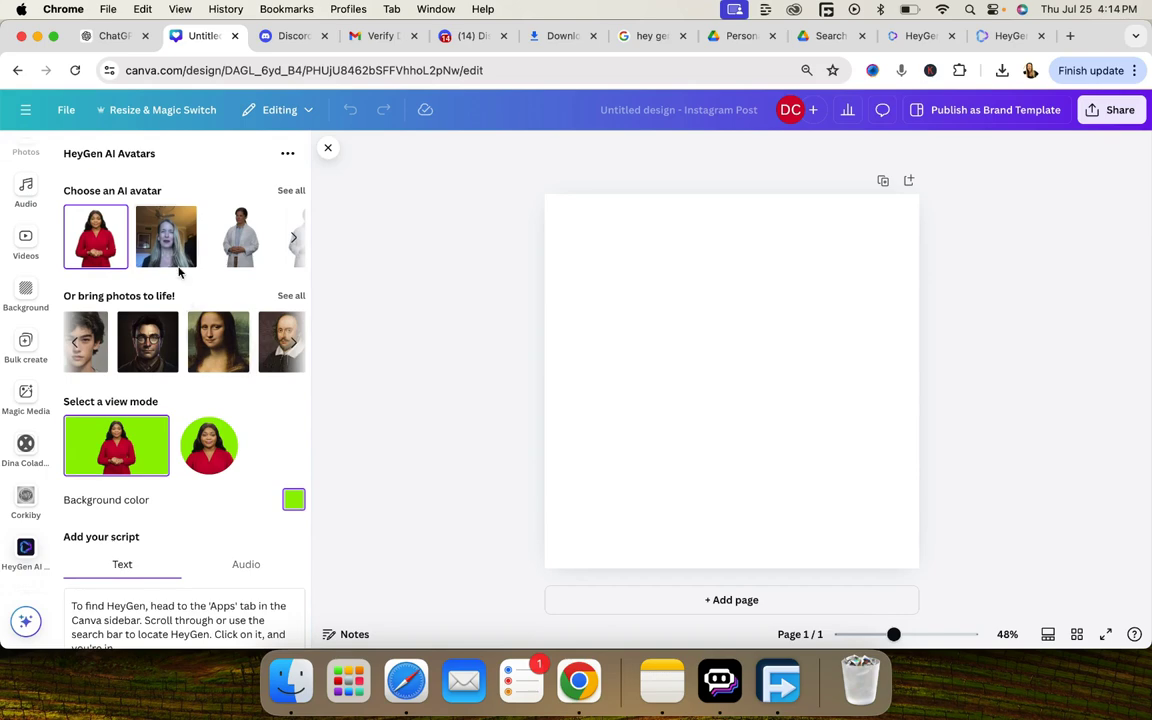
left_click(150, 216)
Step: Scroll to Choose a voice and open the full voice catalogue for the fair-haired avatar
scroll(140, 469, "down", 2)
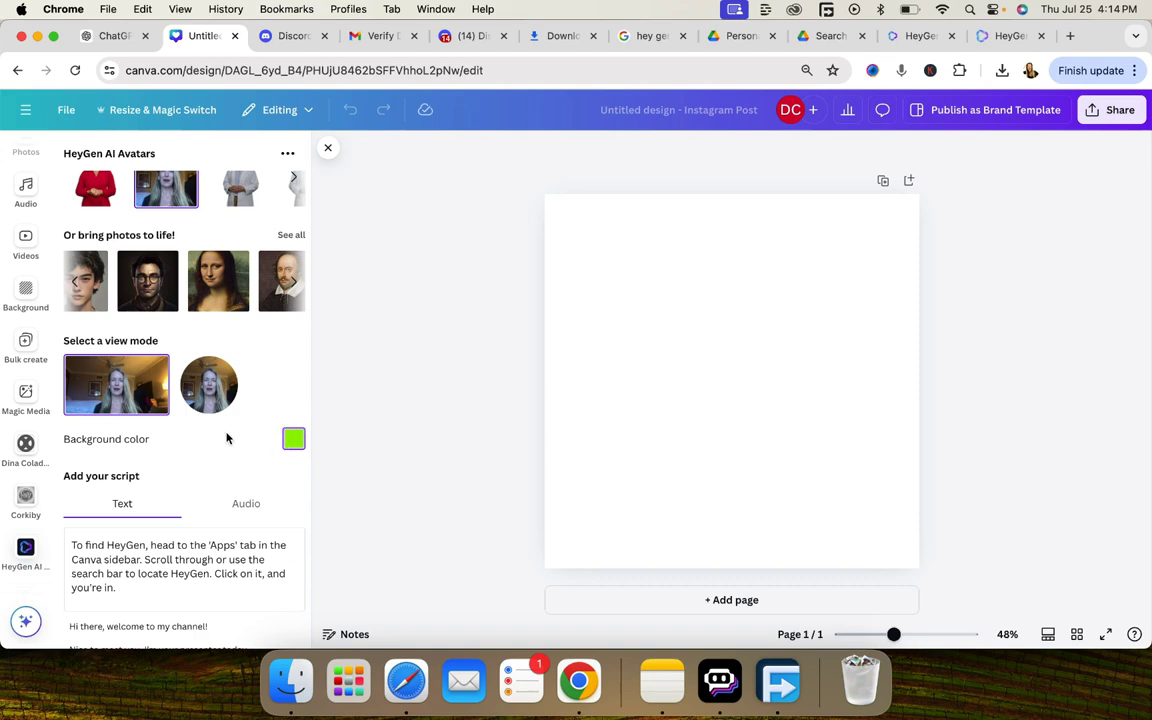
scroll(232, 457, "down", 3)
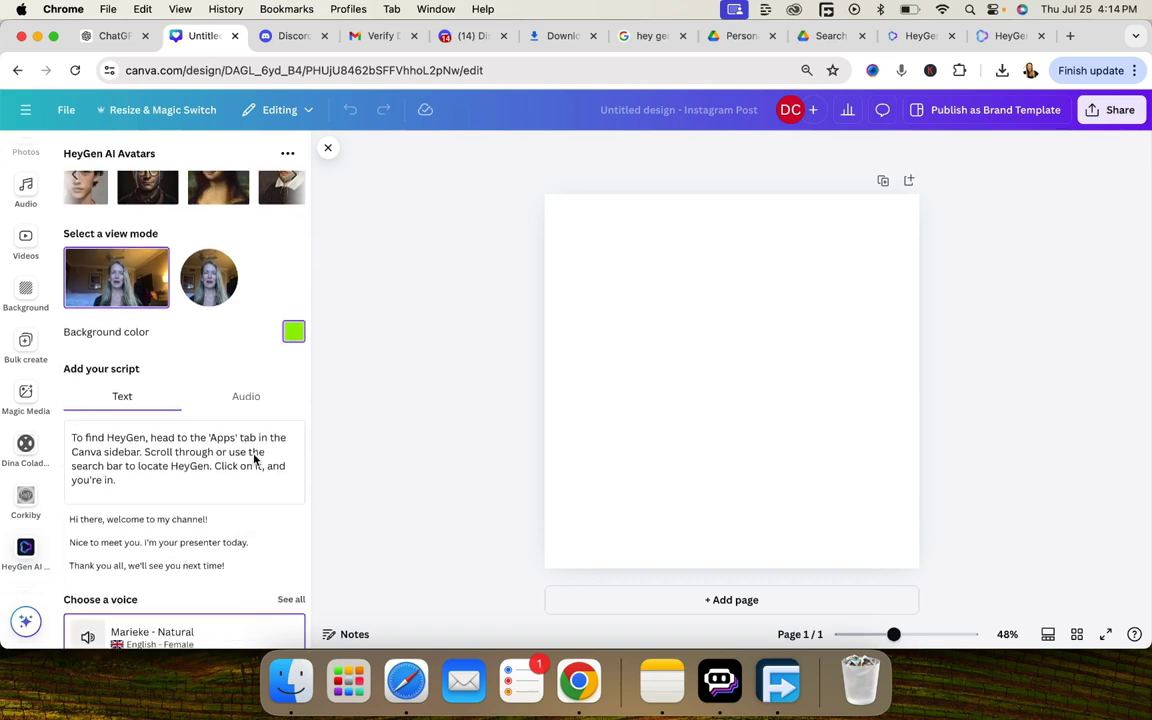
scroll(228, 466, "down", 3)
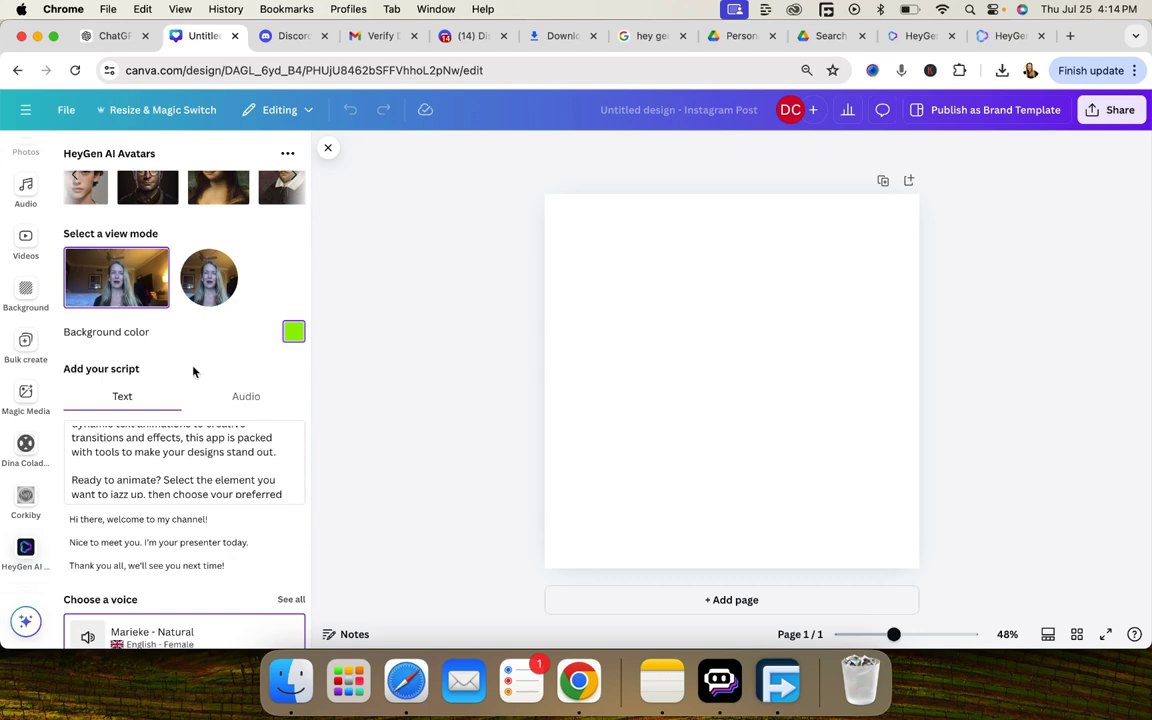
scroll(193, 370, "down", 3)
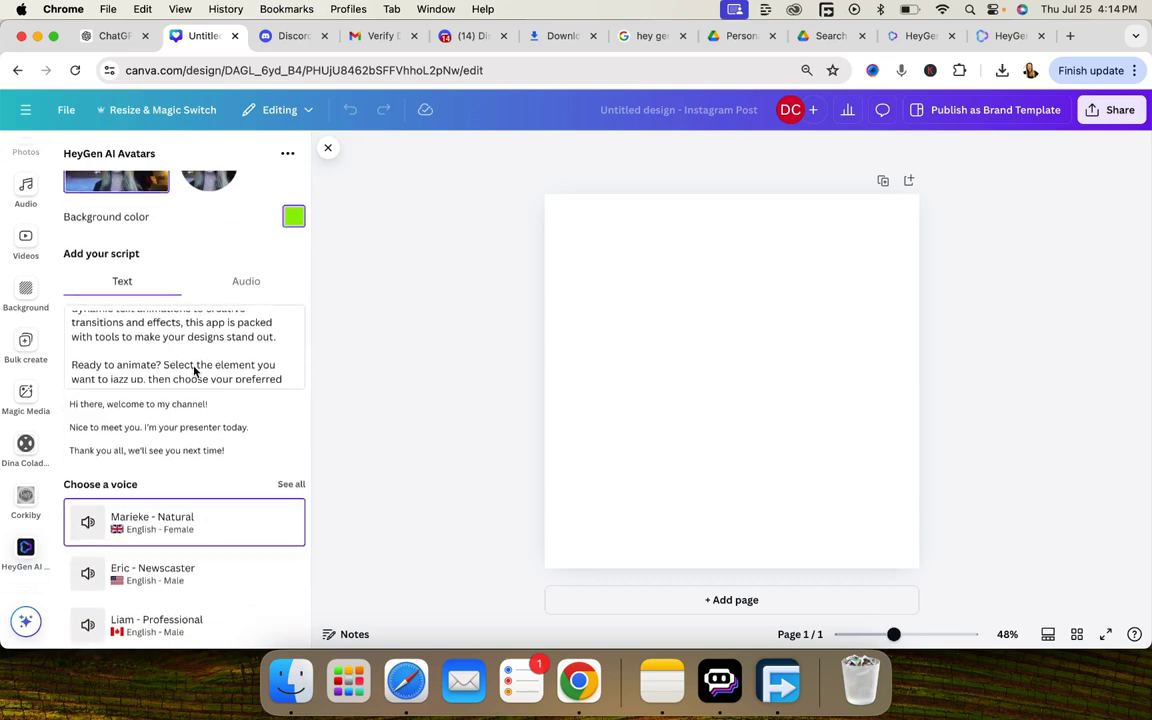
left_click(290, 486)
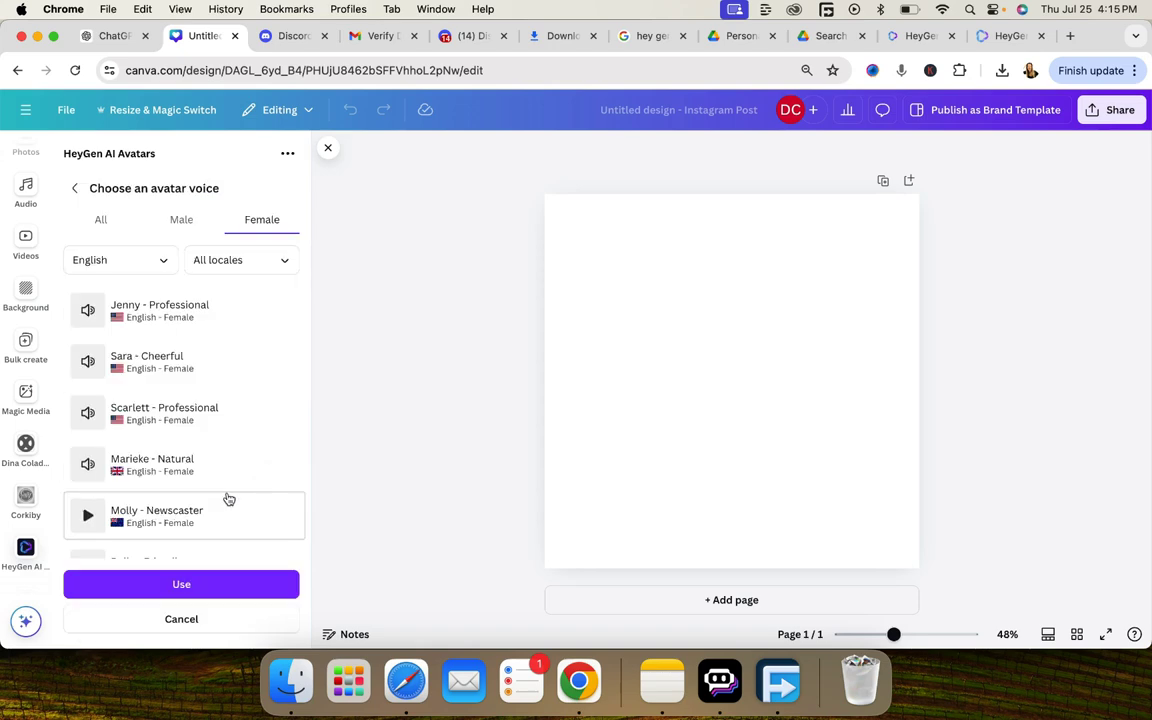
Step: Show voices of all genders, preview the custom voice and select it
scroll(228, 498, "down", 10)
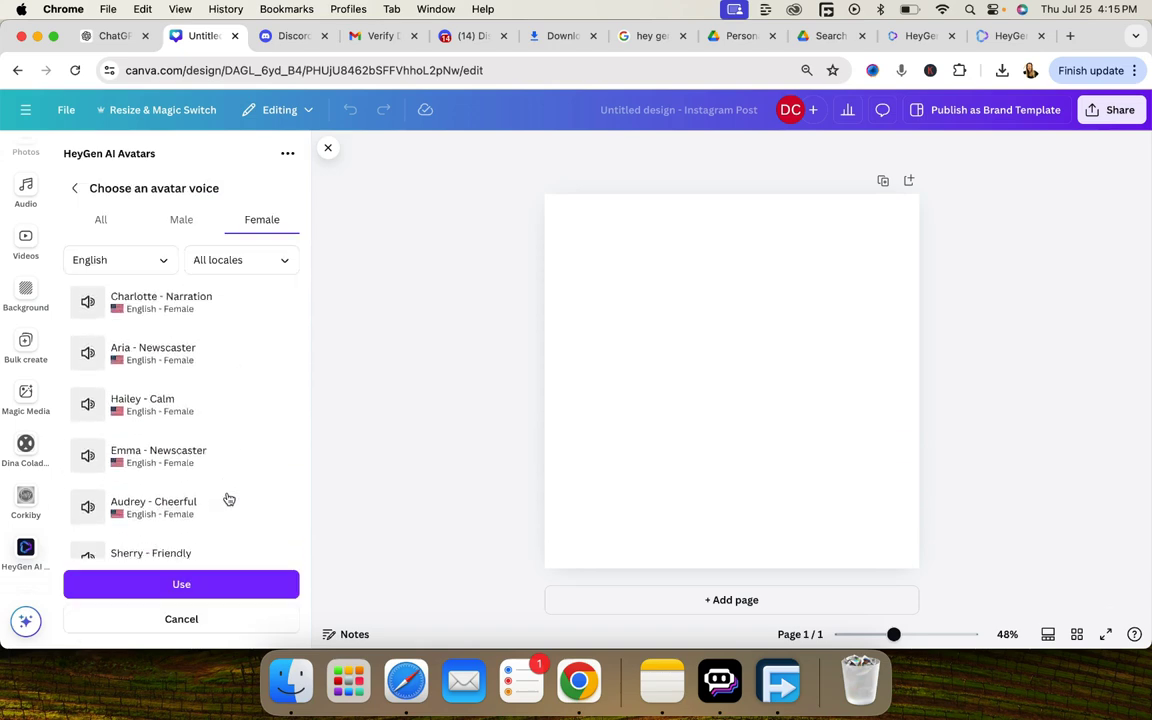
scroll(228, 498, "up", 10)
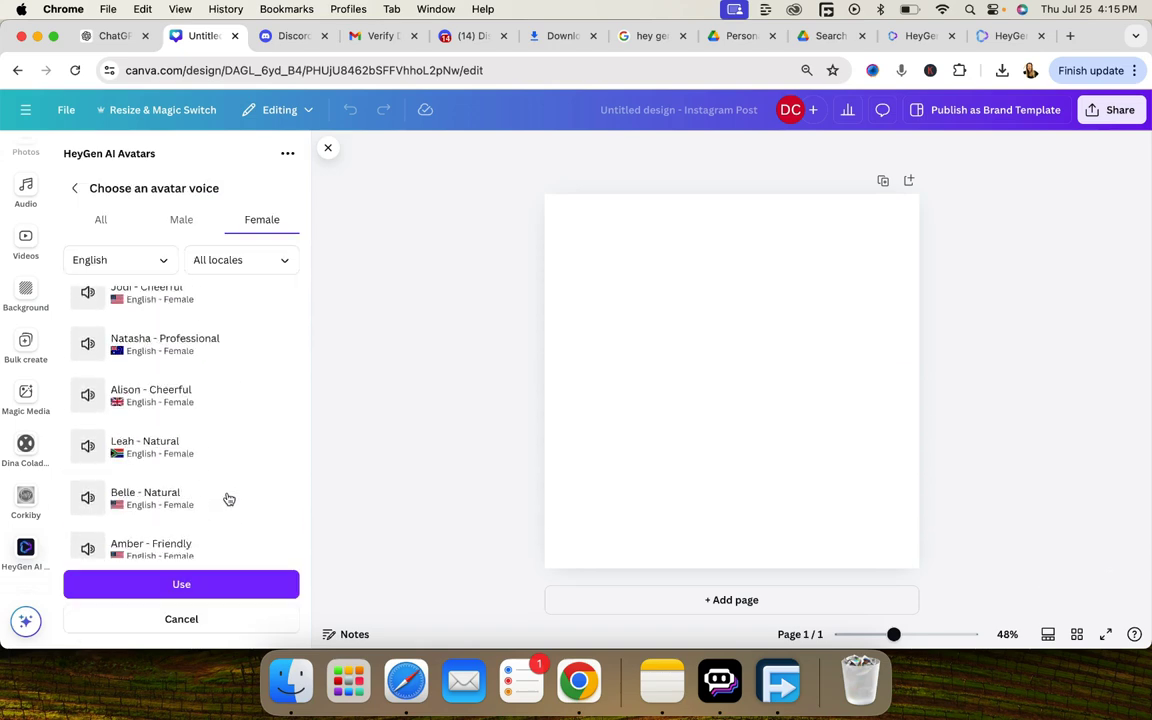
left_click(104, 221)
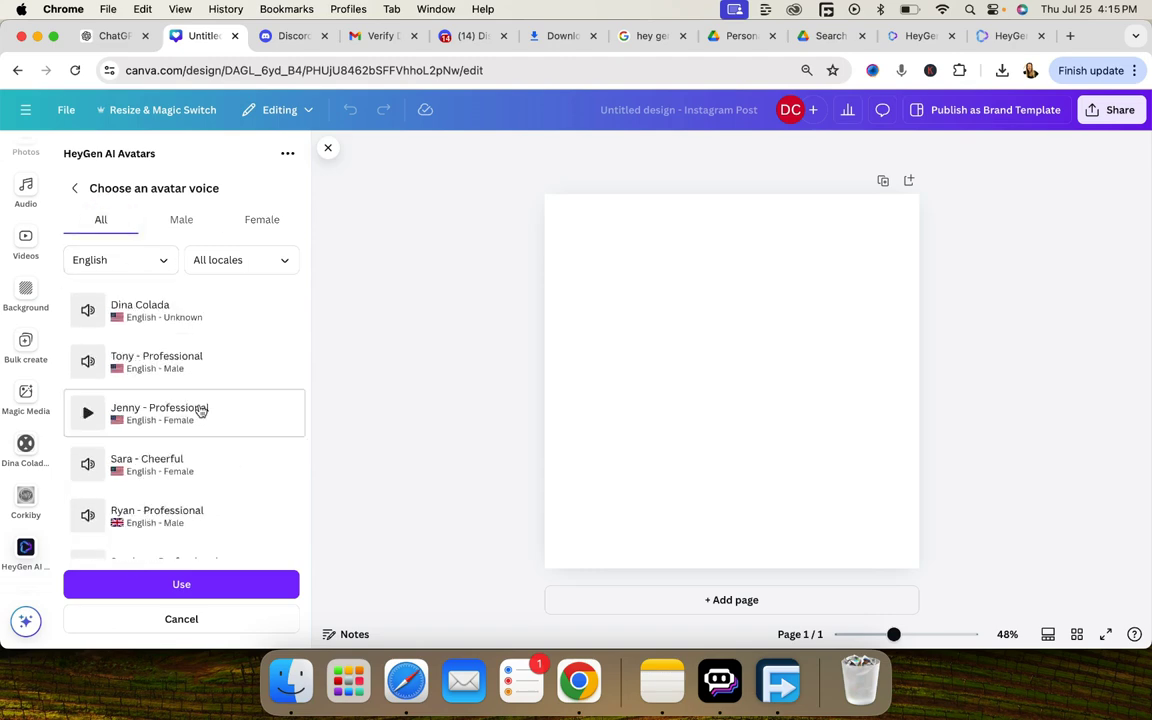
left_click(88, 310)
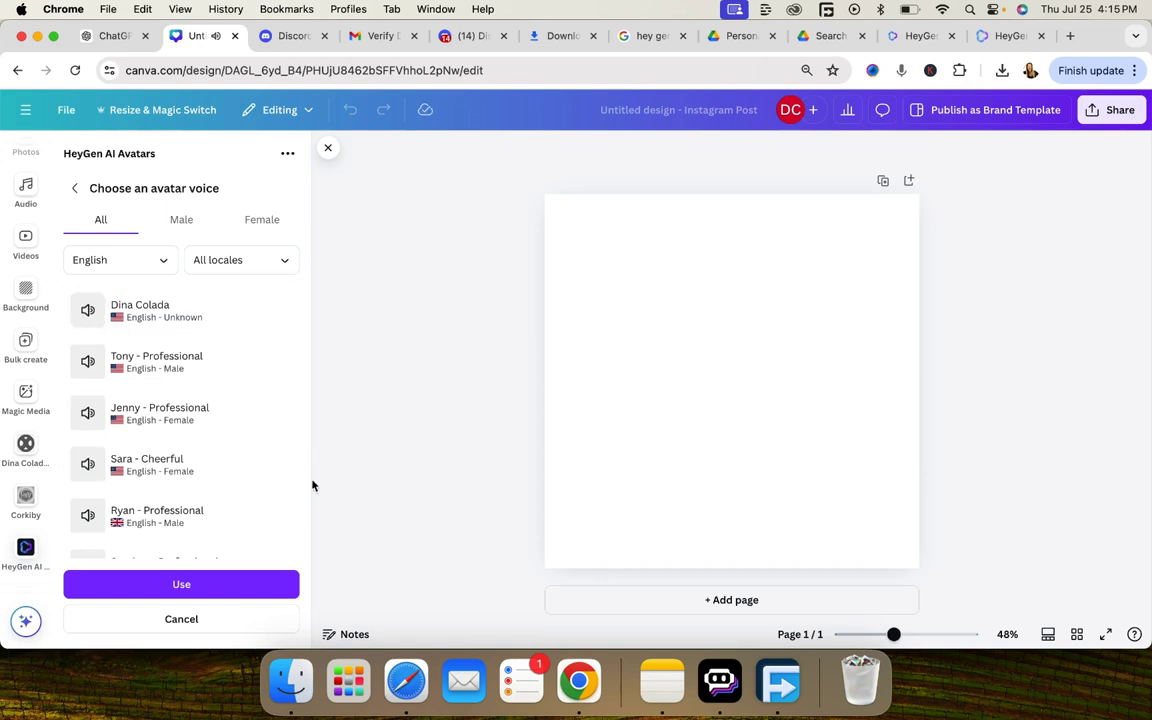
left_click(185, 584)
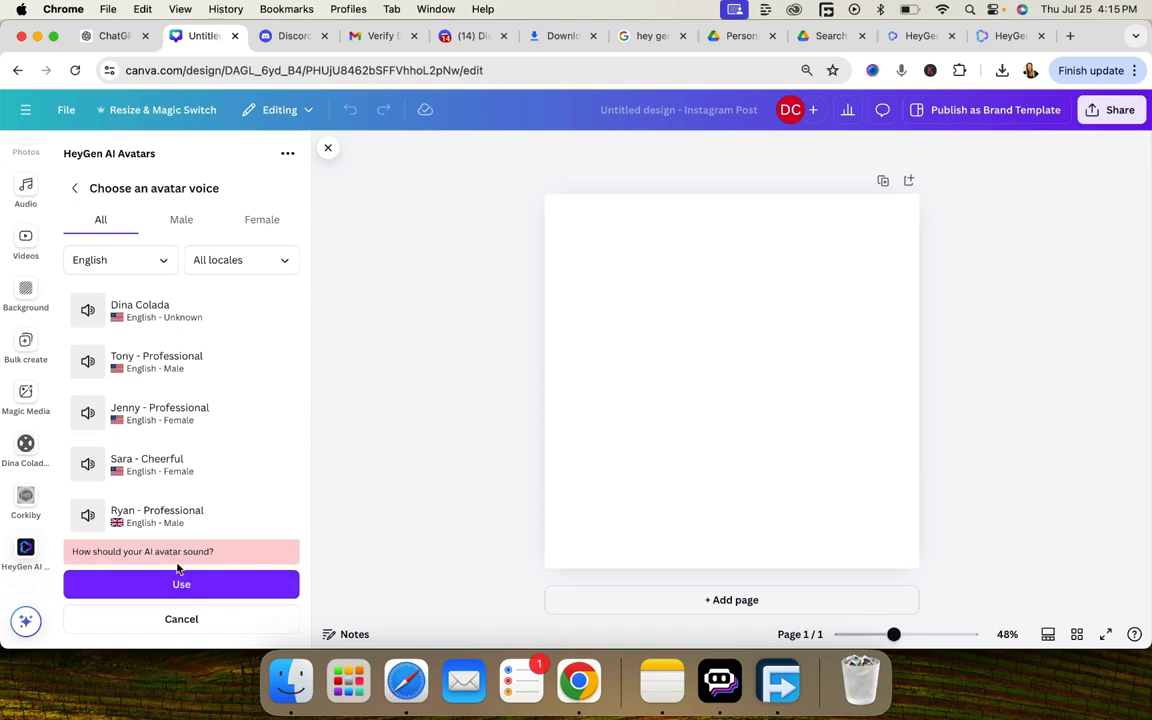
left_click(175, 306)
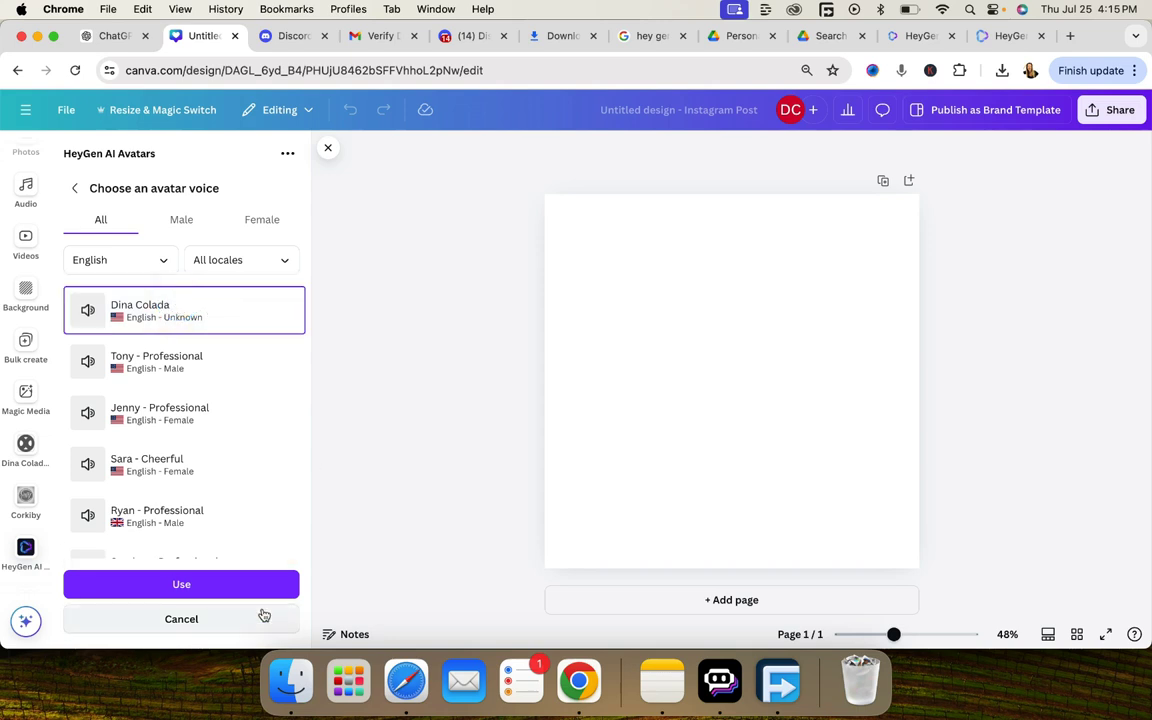
Step: Keep English as the voice language, apply the custom voice, and start generating the AI video
left_click(284, 258)
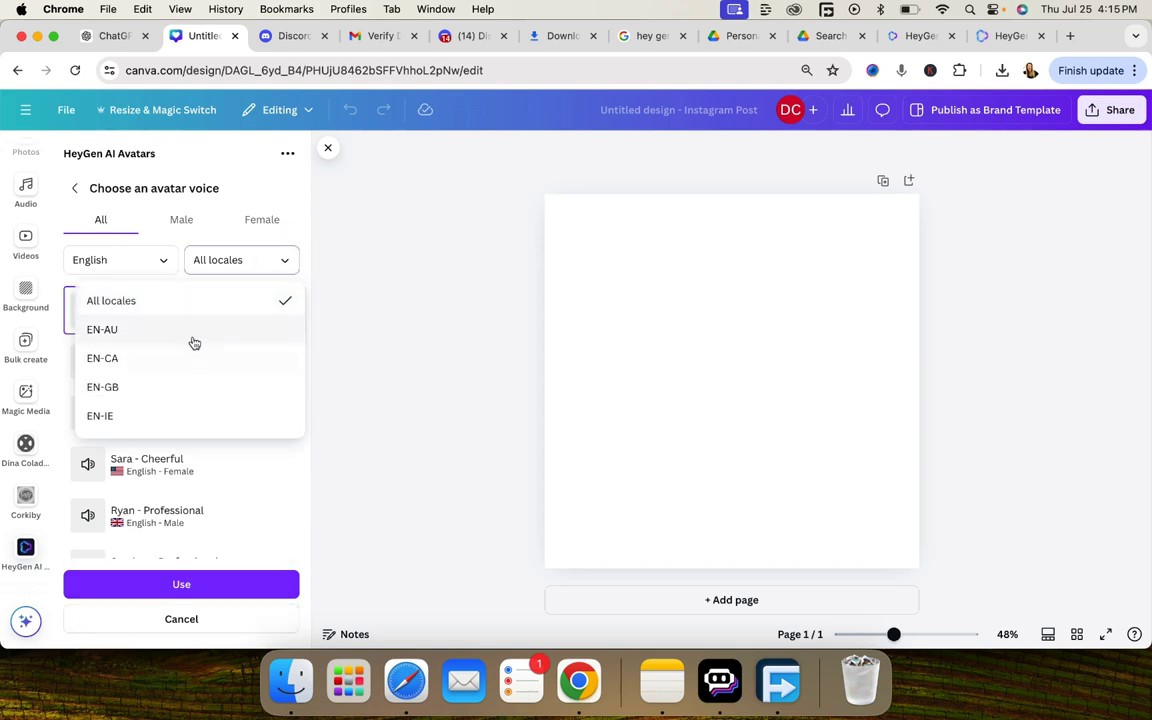
scroll(122, 412, "down", 4)
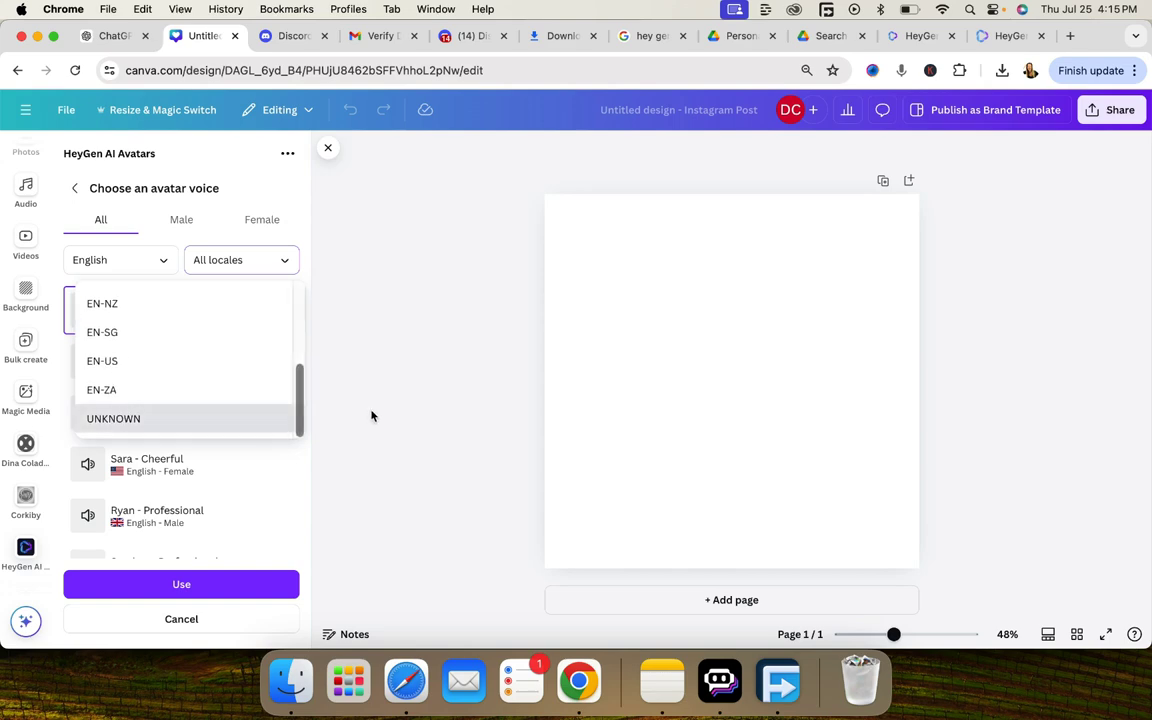
left_click(159, 260)
scroll(150, 360, "down", 10)
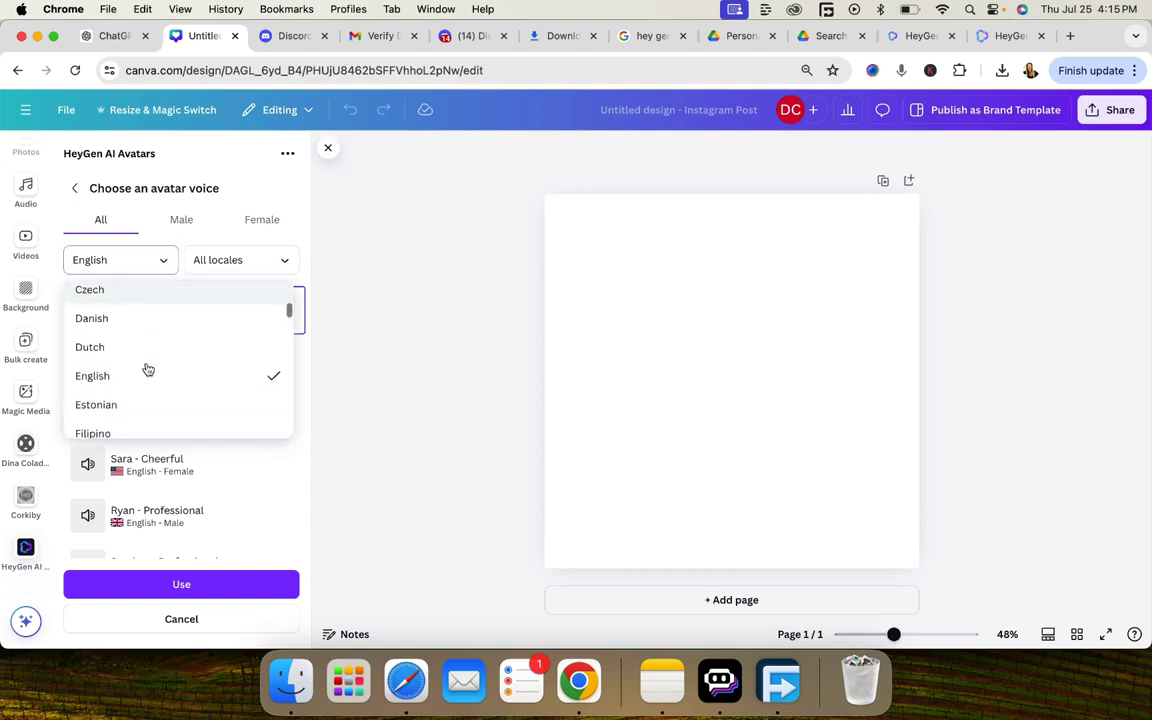
scroll(148, 370, "down", 10)
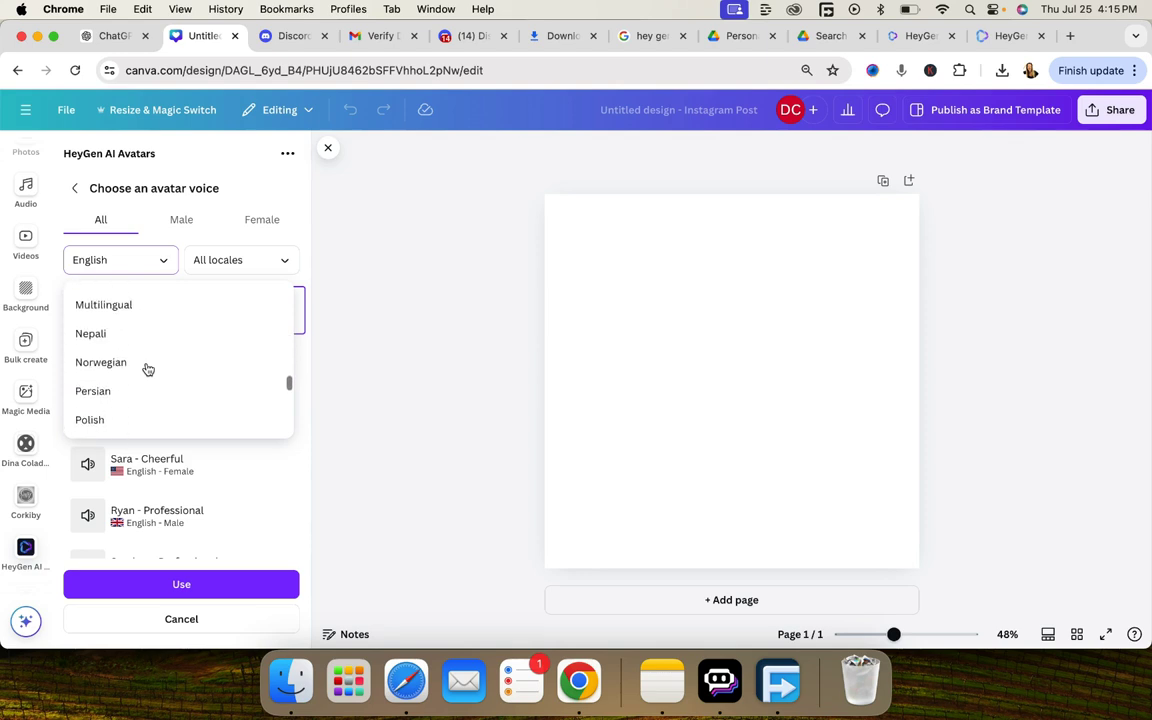
scroll(147, 369, "up", 20)
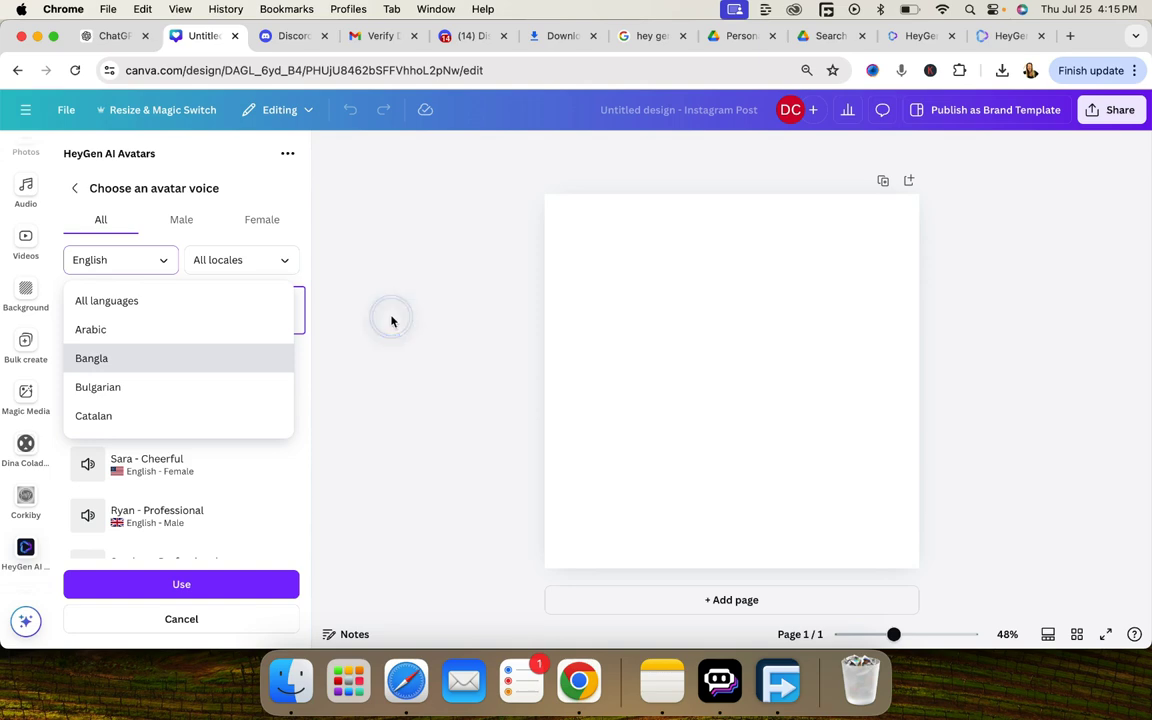
left_click(167, 261)
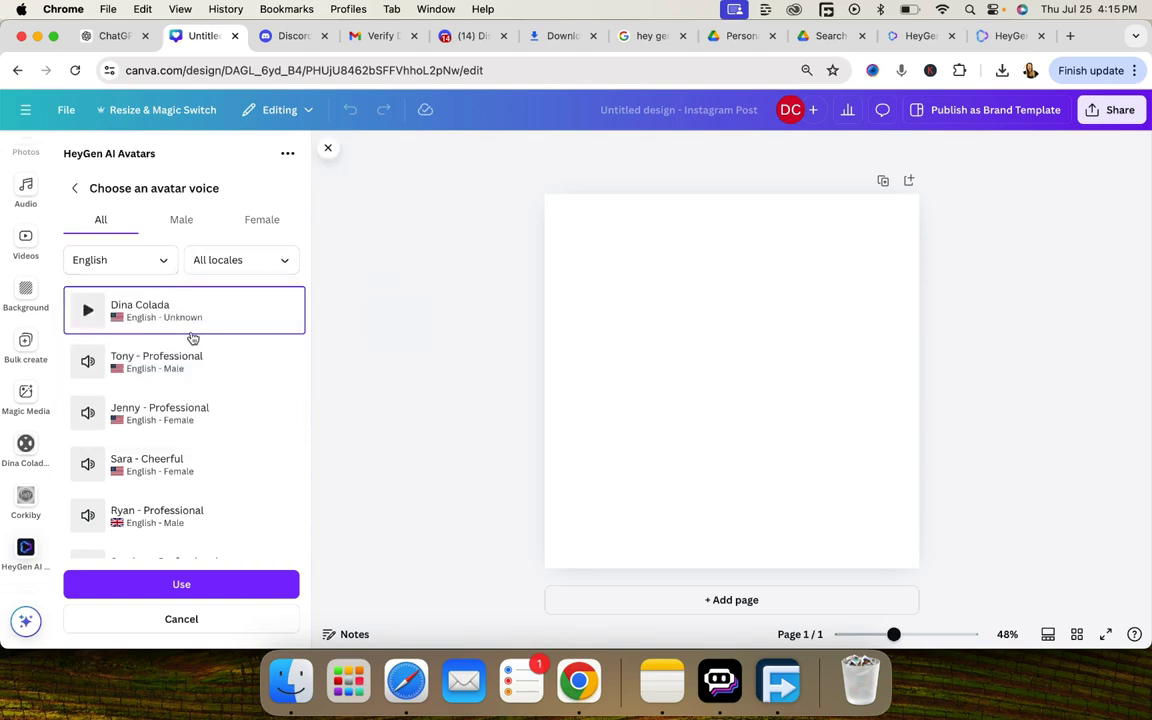
left_click(181, 585)
scroll(217, 441, "down", 5)
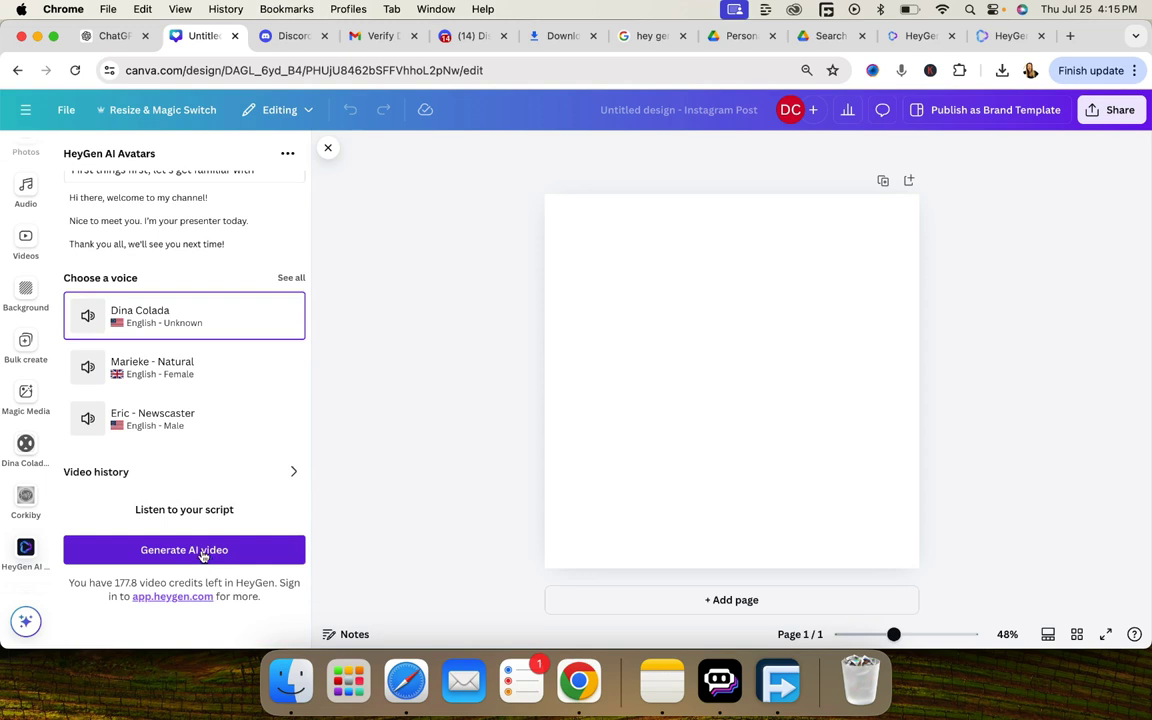
left_click(203, 556)
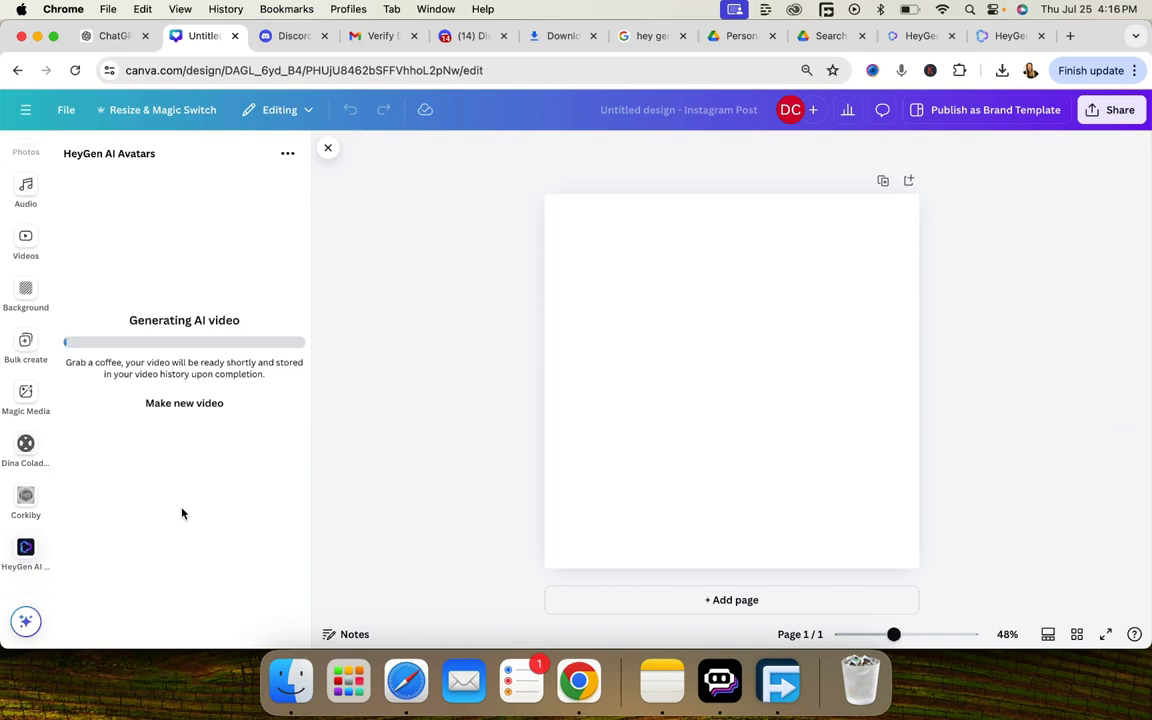
Step: Let the avatar video finish generating, then switch the browser to full screen
left_click(1133, 405)
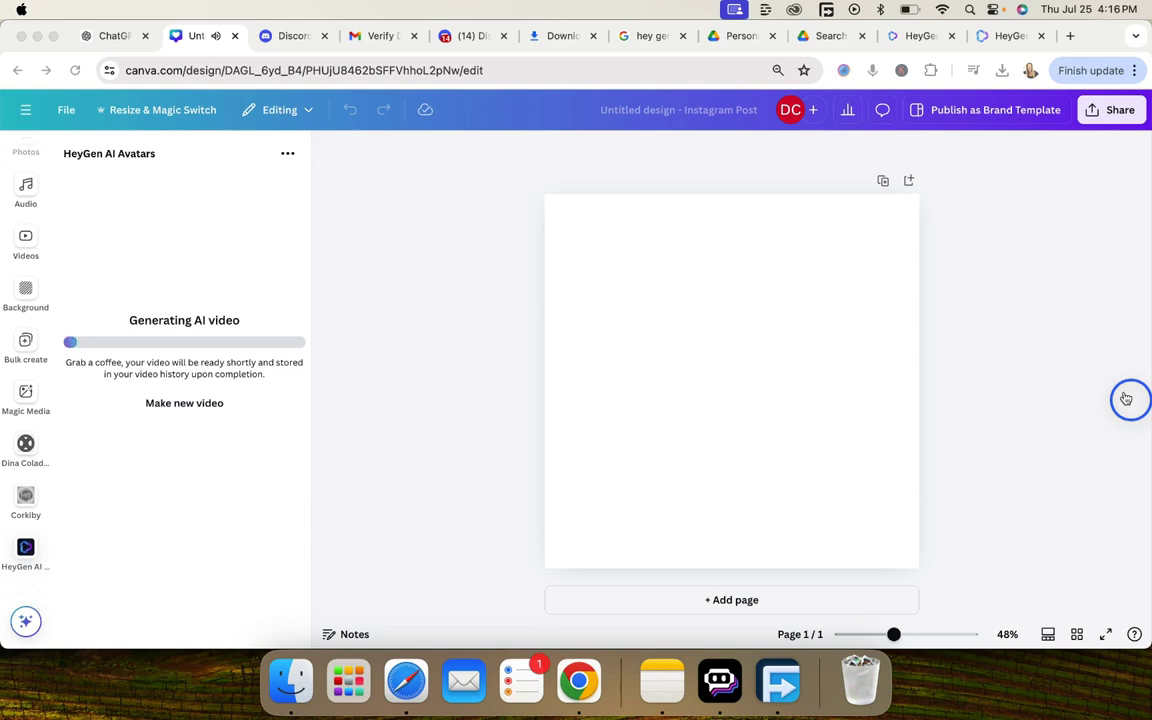
key("ctrl+super+f")
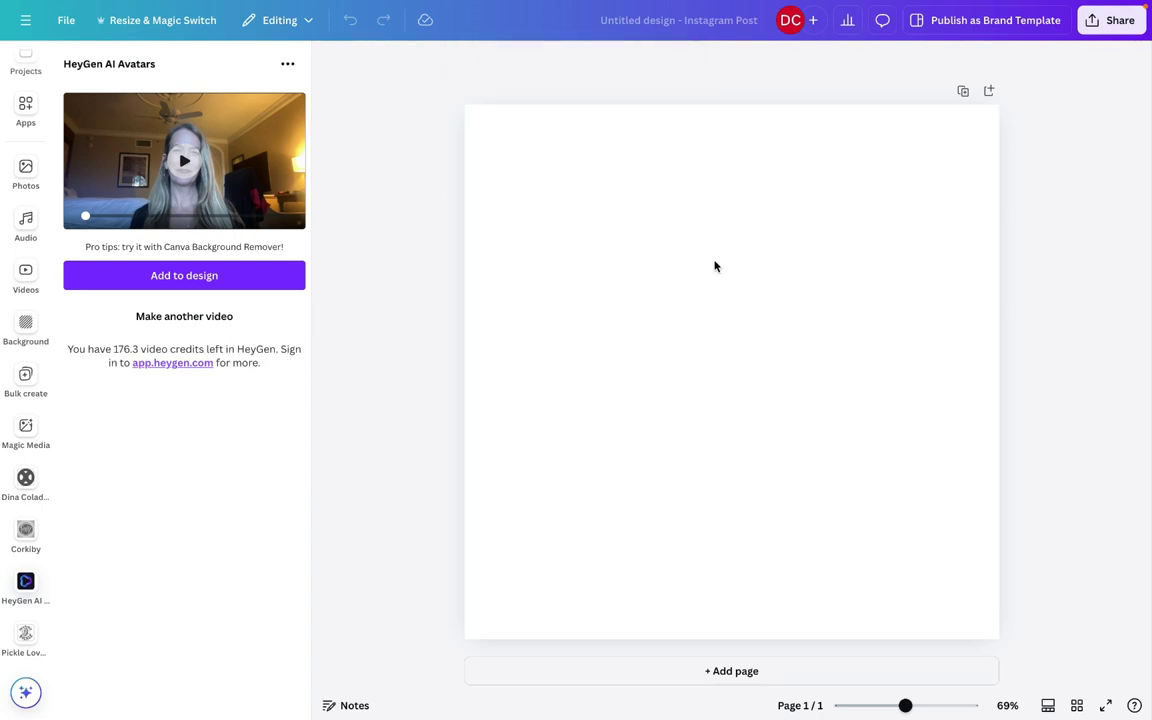
Step: Add the generated avatar video to the post, enlarge it to fill the page, and play it
left_click(179, 278)
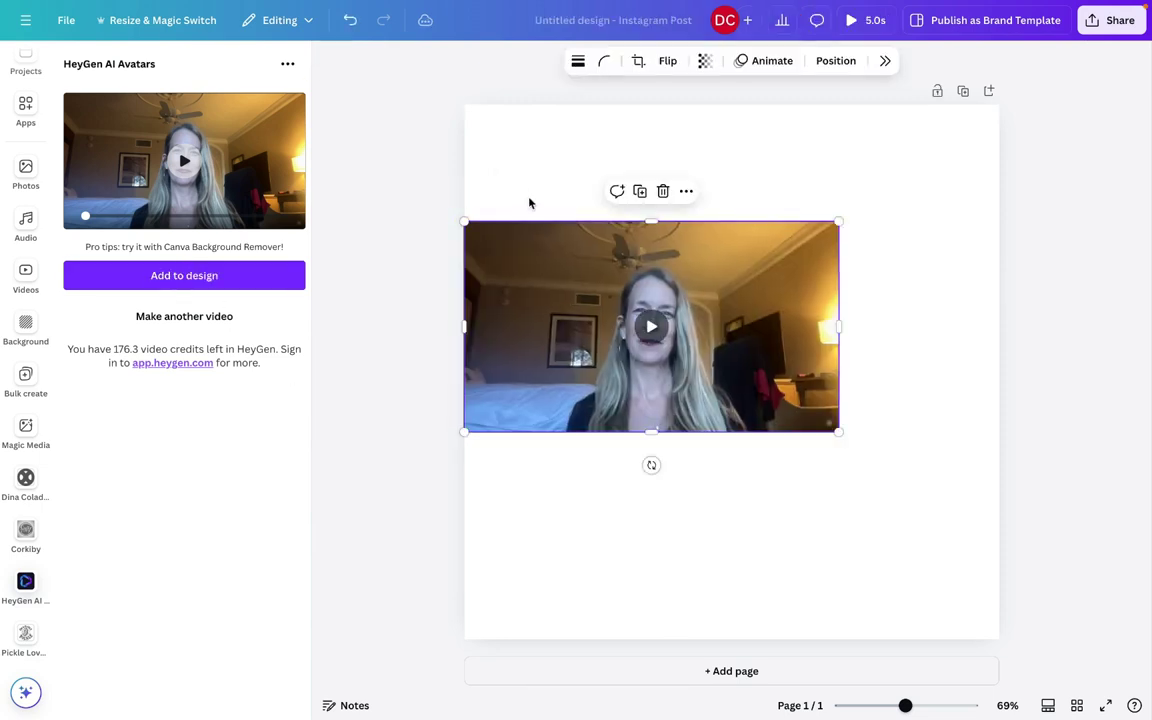
left_click_drag(837, 432, 1100, 577)
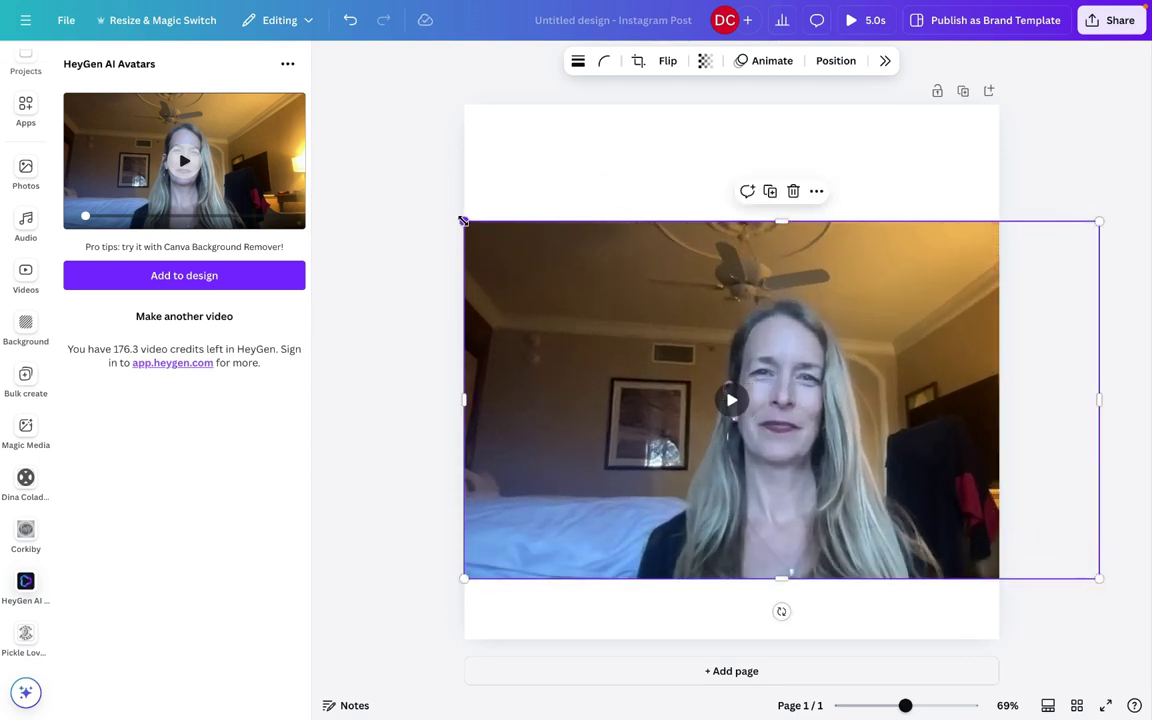
left_click_drag(463, 220, 764, 452)
key("ctrl+z")
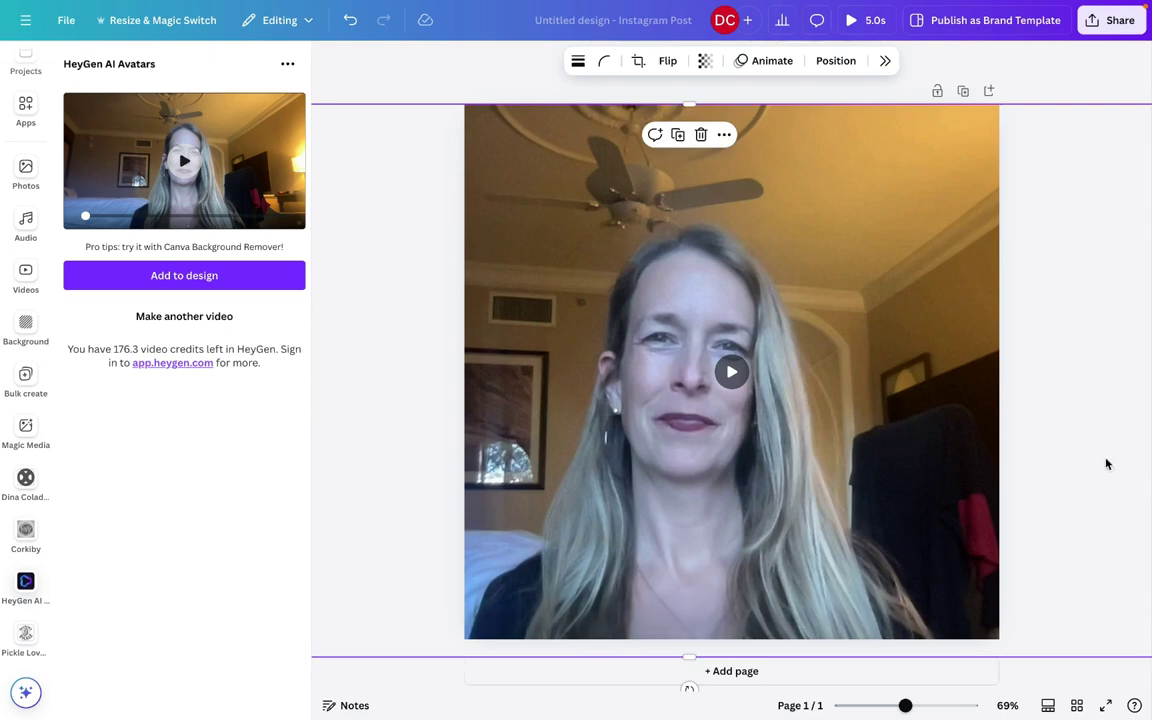
left_click(1107, 463)
left_click(729, 373)
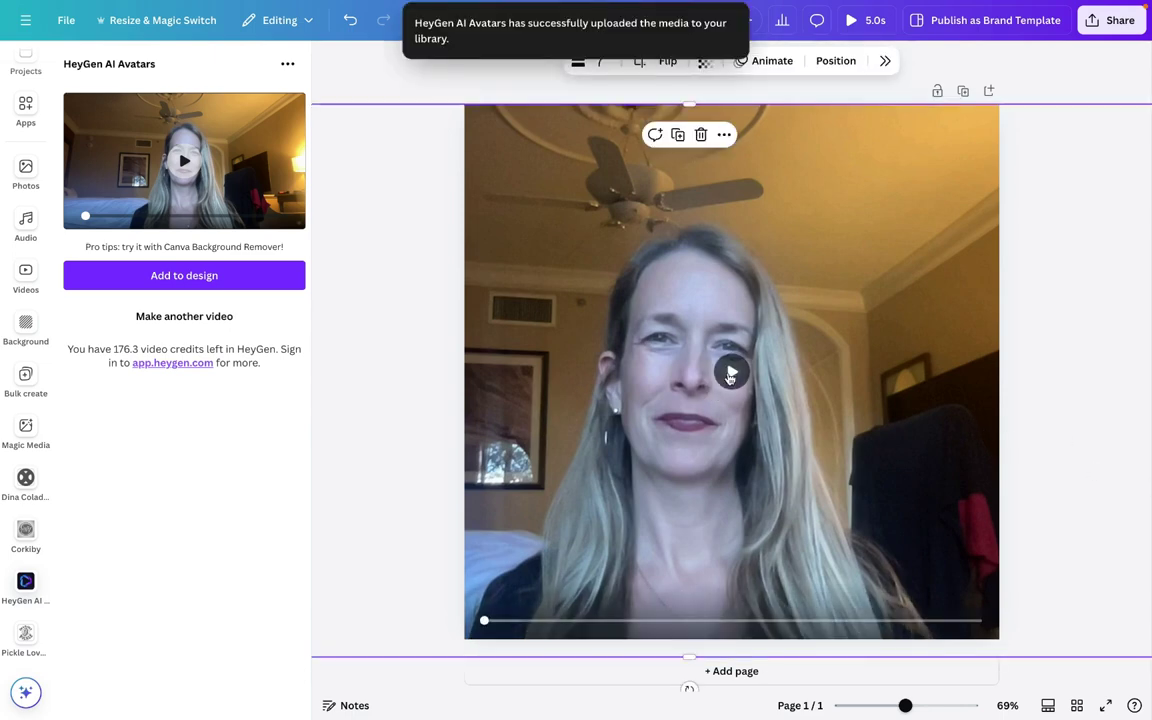
left_click(731, 374)
Step: Turn up the volume and let the 1:02 avatar video play through to its end
key("XF86AudioRaiseVolume")
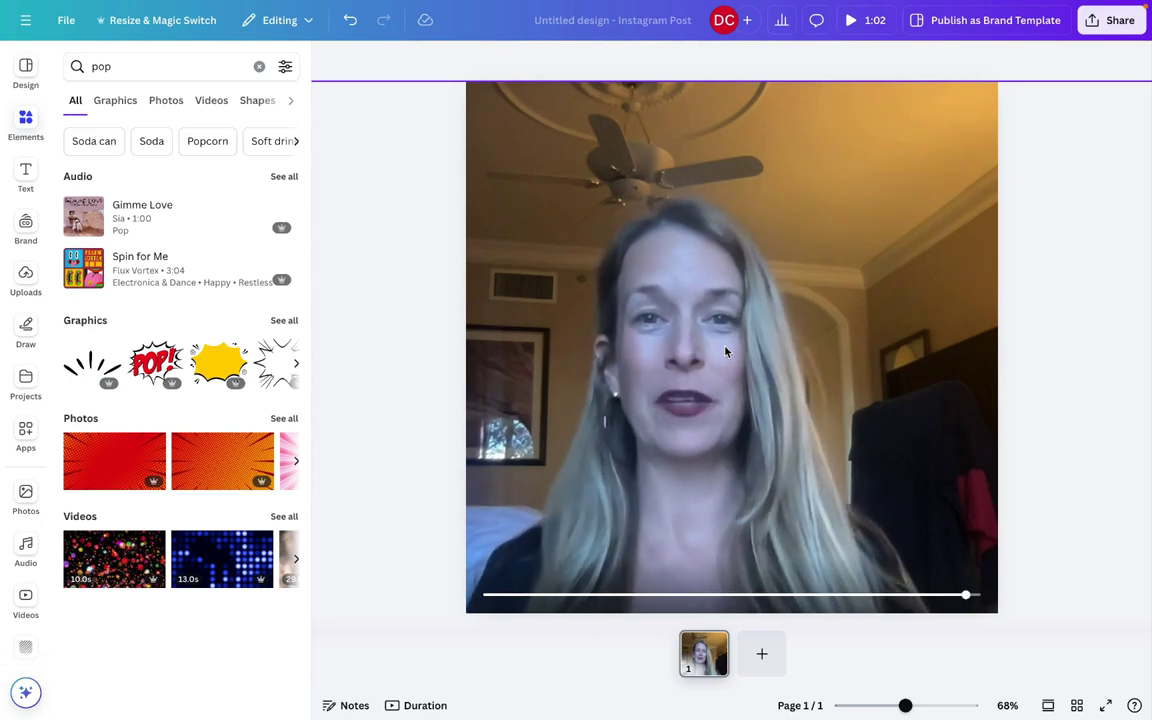
left_click(727, 352)
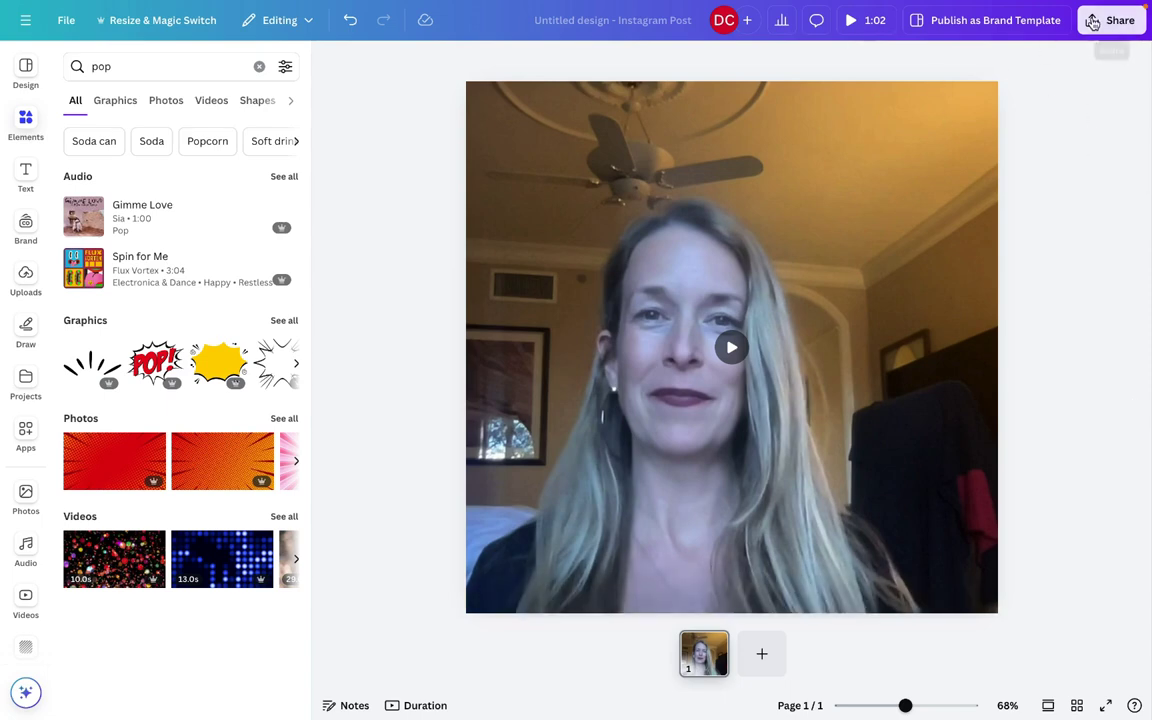
Step: Check the MP4 download settings under Share, then view the video's right-click action menu
left_click(1105, 20)
left_click(900, 402)
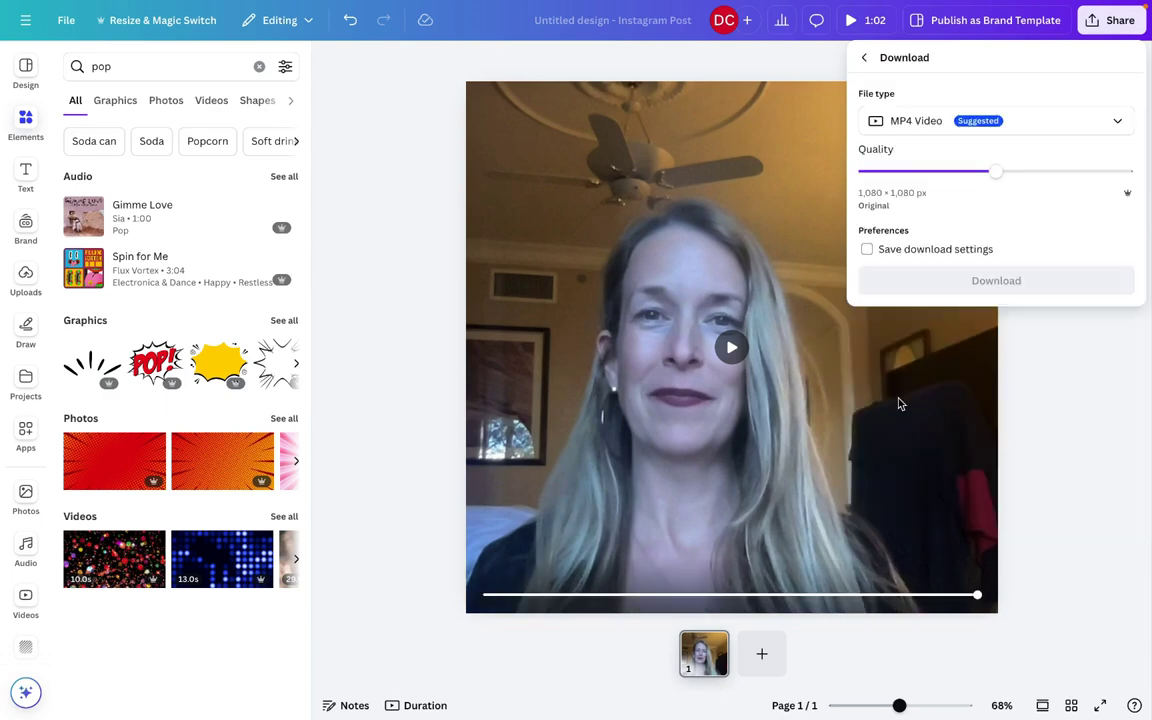
left_click(423, 157)
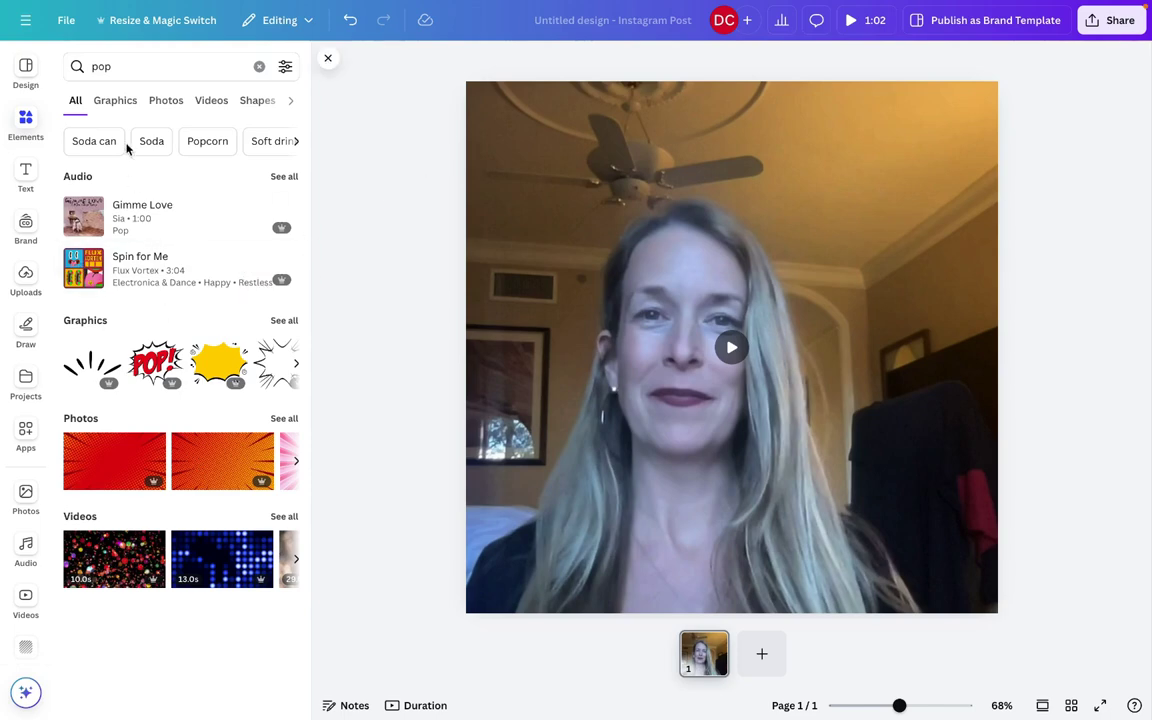
right_click(556, 186)
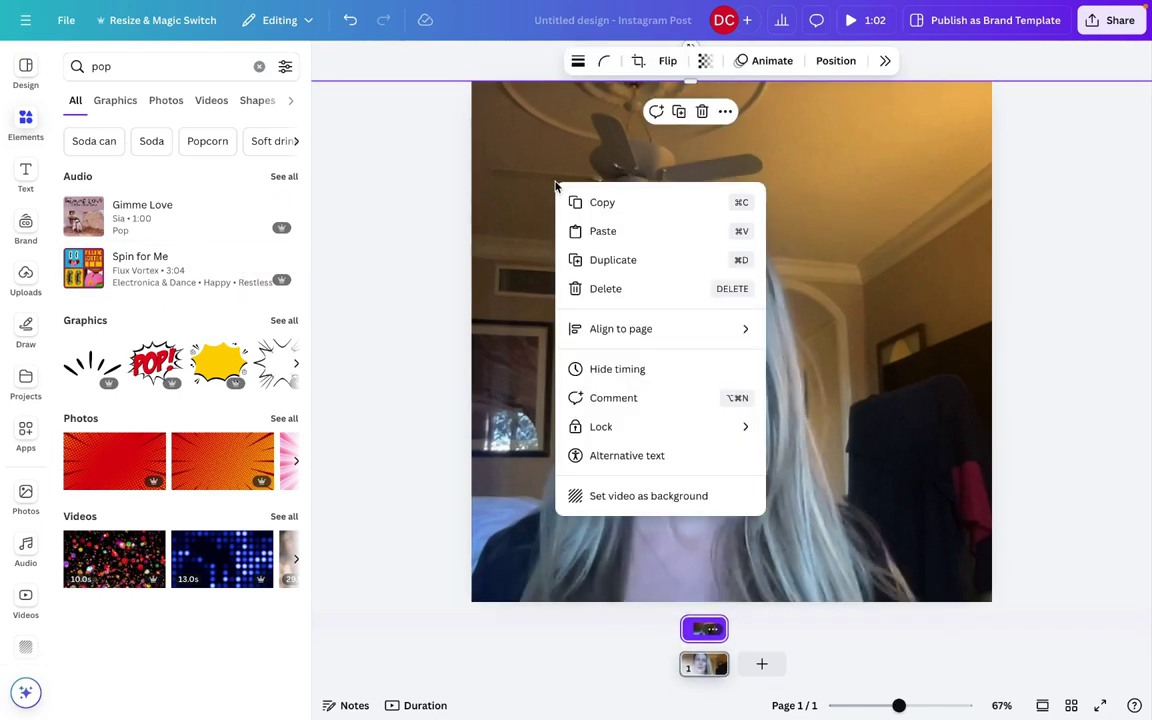
left_click(21, 130)
Step: Add the POP! graphic and shrink it into the video's top-left corner
left_click(22, 124)
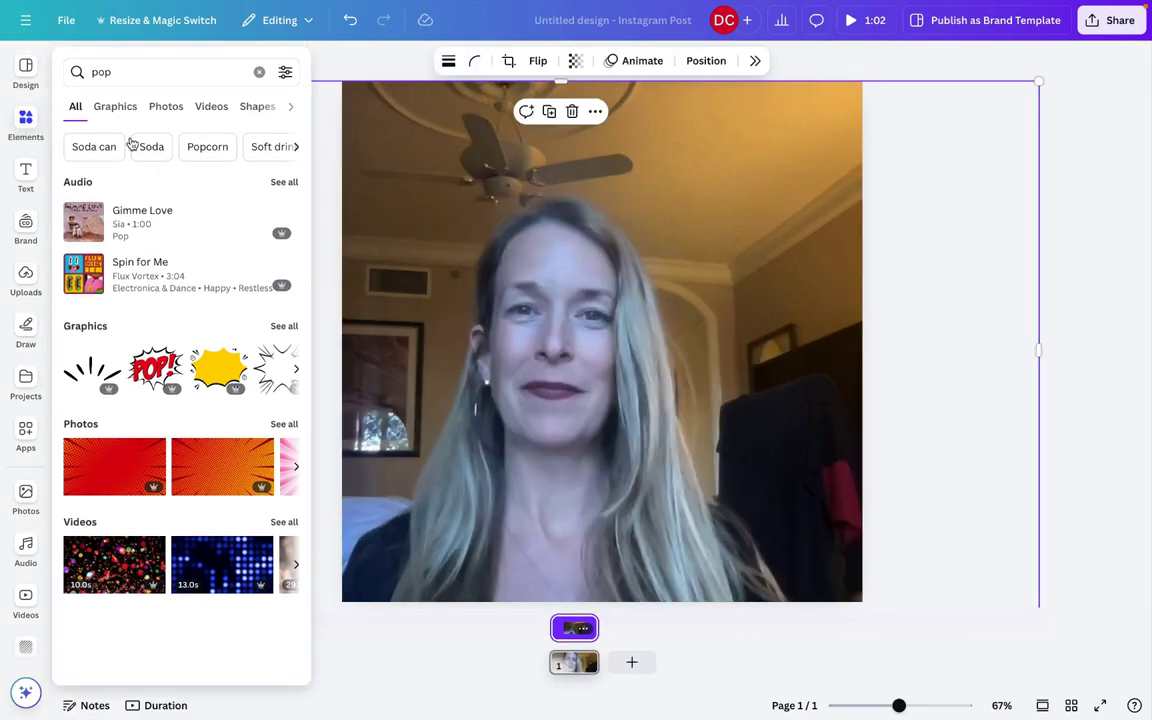
left_click(148, 370)
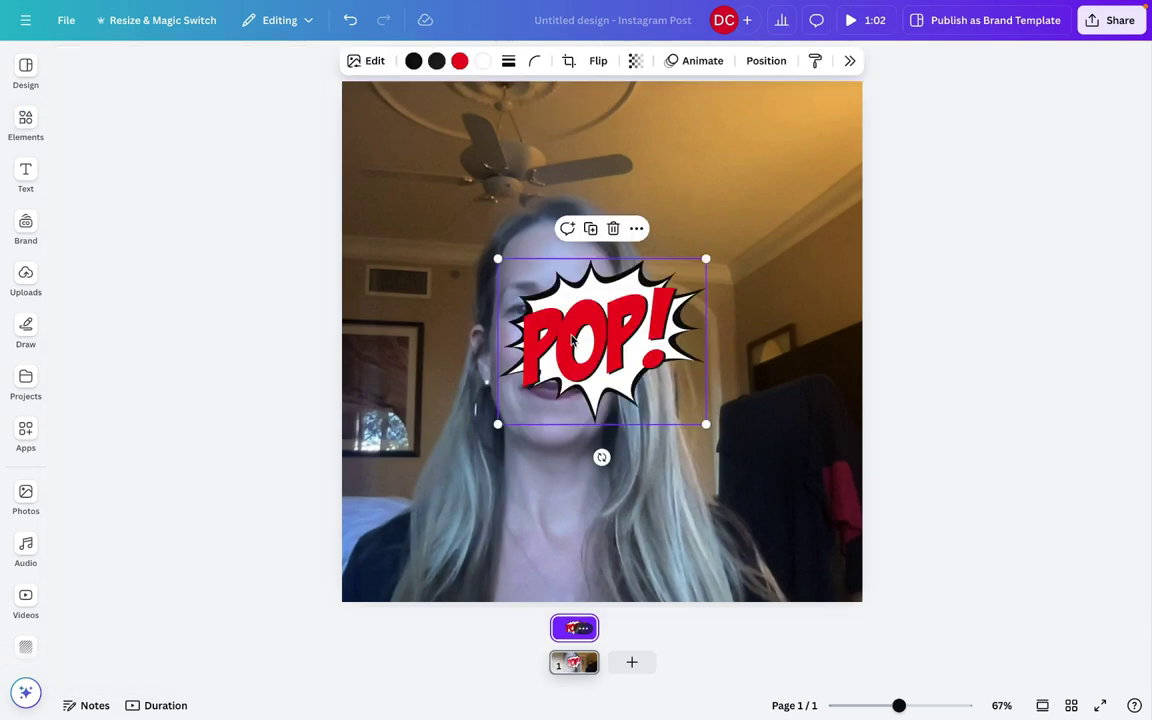
left_click_drag(575, 334, 399, 181)
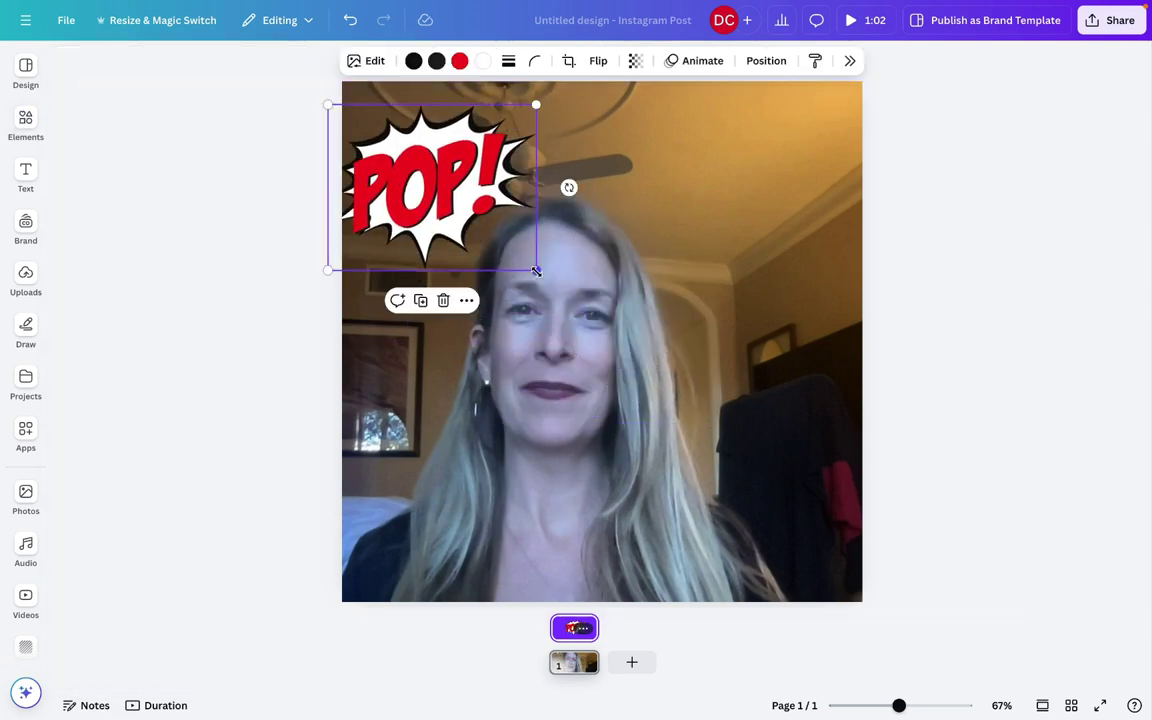
left_click_drag(522, 262, 455, 202)
left_click_drag(392, 154, 418, 157)
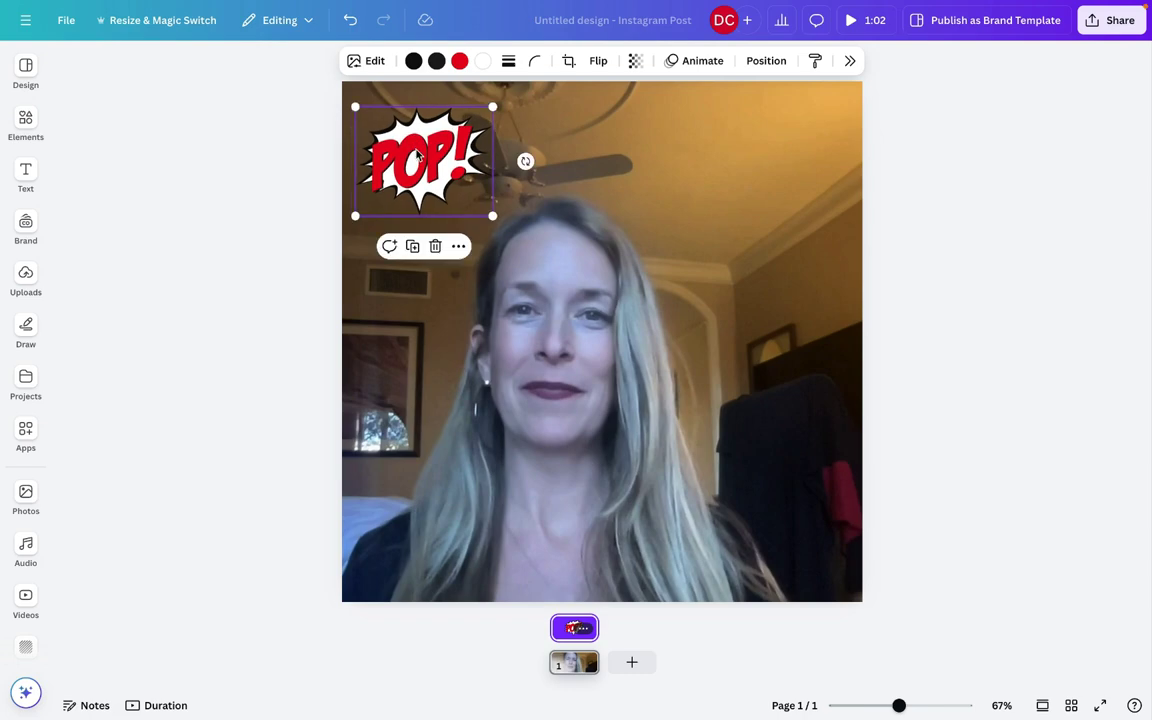
Step: Lower the avatar video's transparency to 87 so it is partly see-through
left_click(620, 195)
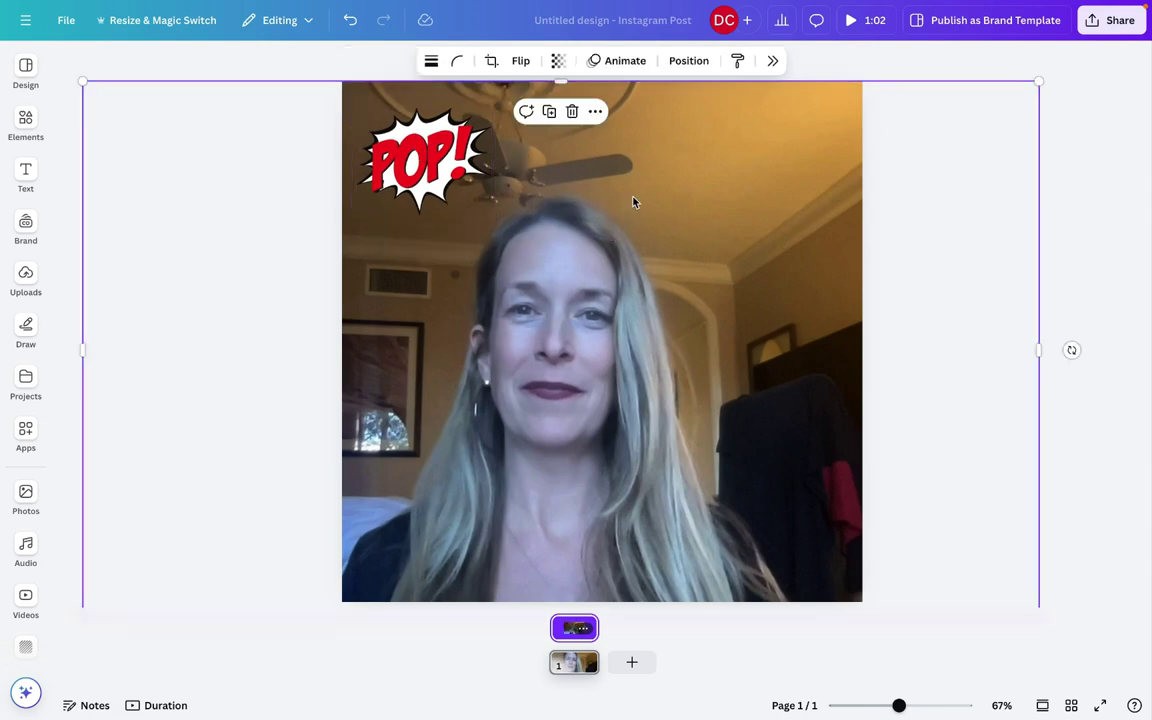
left_click(558, 64)
mouse_move(590, 120)
left_mouse_down()
mouse_move(519, 118)
mouse_move(580, 128)
left_mouse_up()
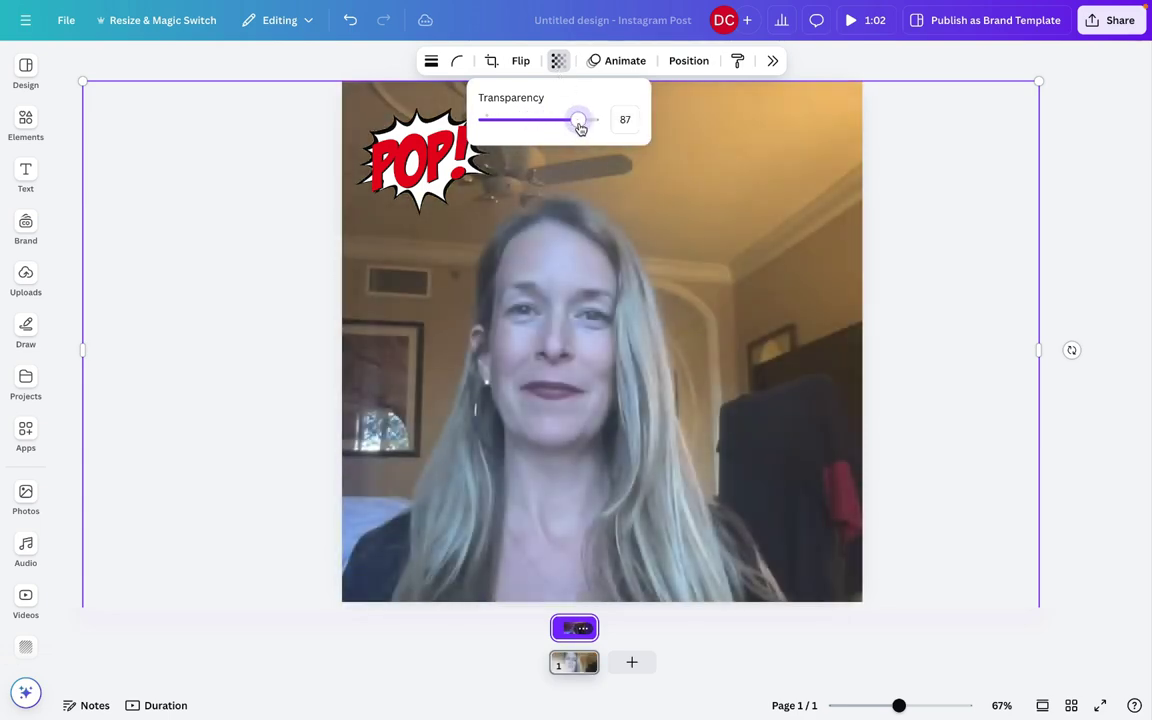
Step: In Layers, move the video above the POP graphic
left_click(690, 61)
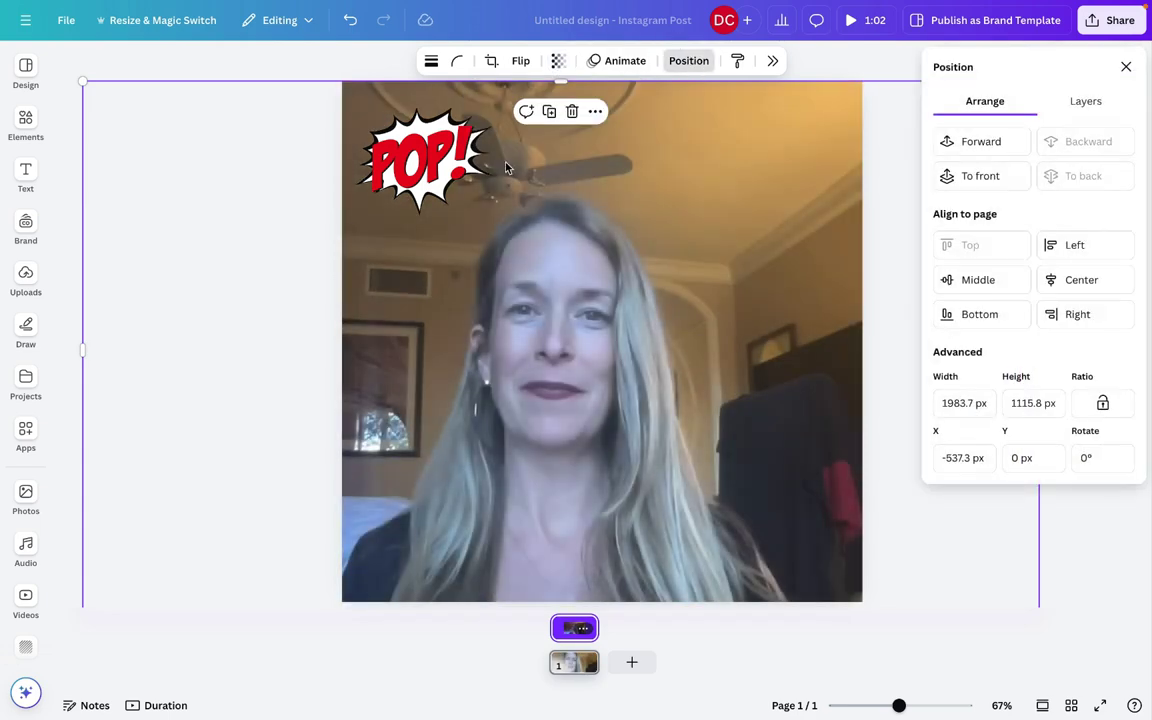
left_click(447, 160)
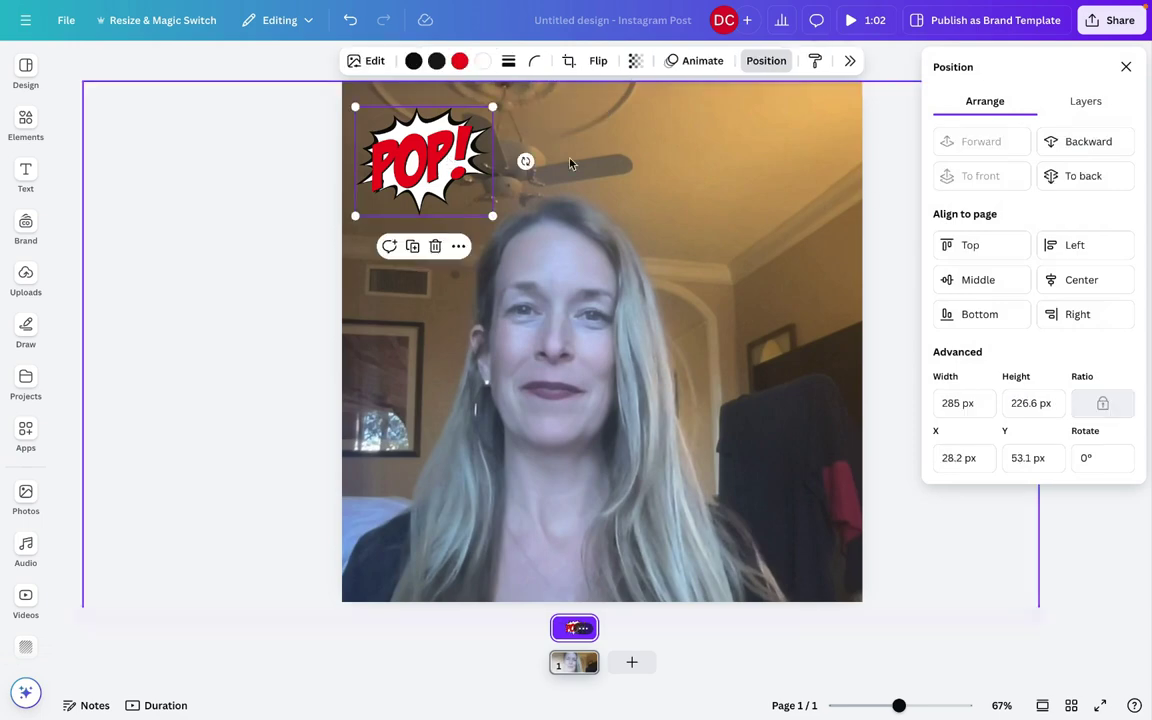
left_click(1086, 101)
left_click_drag(1045, 232, 1047, 177)
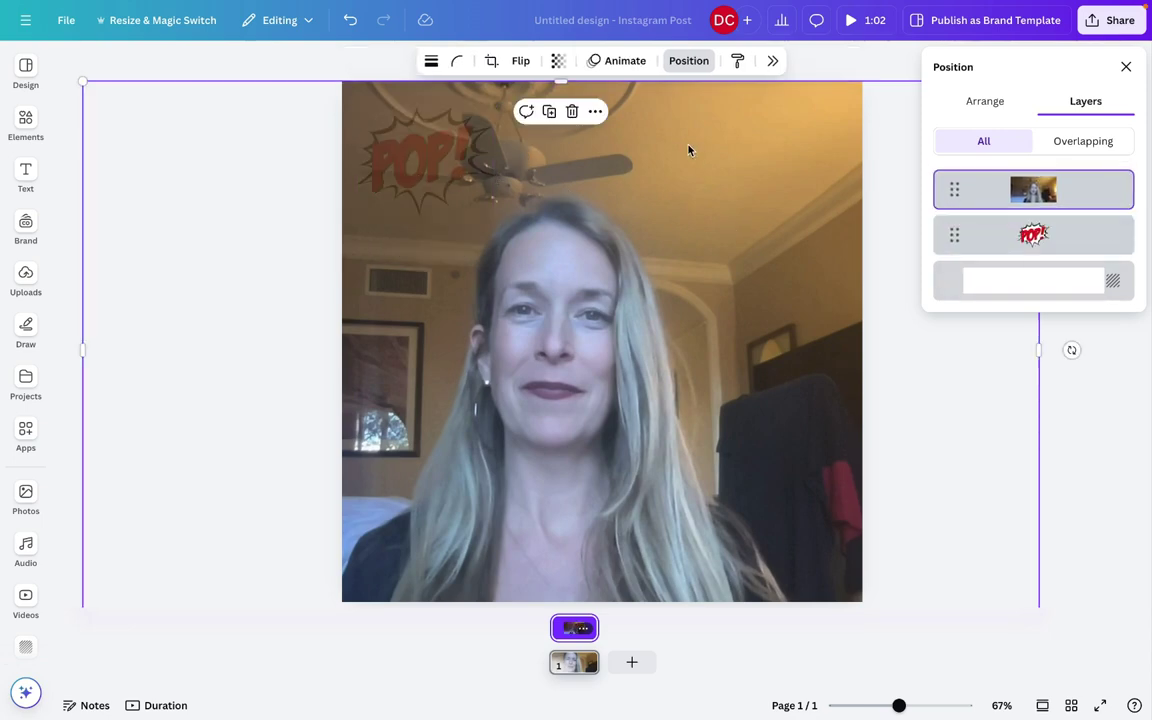
Step: Flip the video horizontally, leaving it upright after trying a vertical flip
left_click(522, 62)
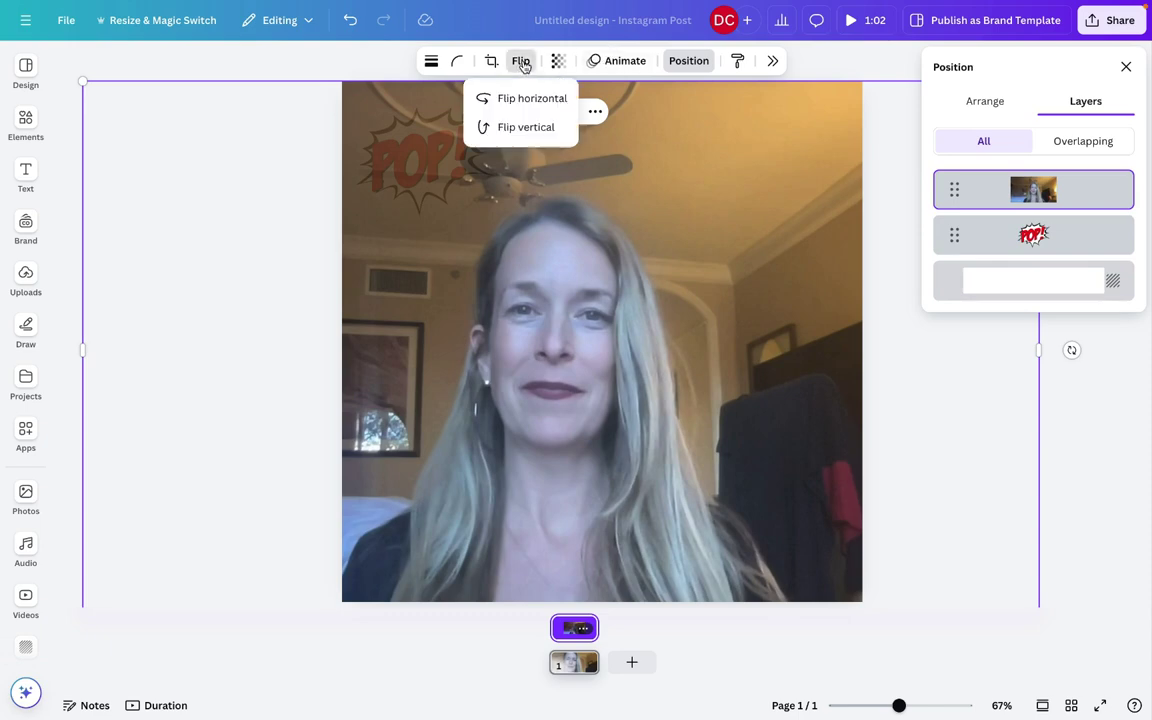
left_click(528, 99)
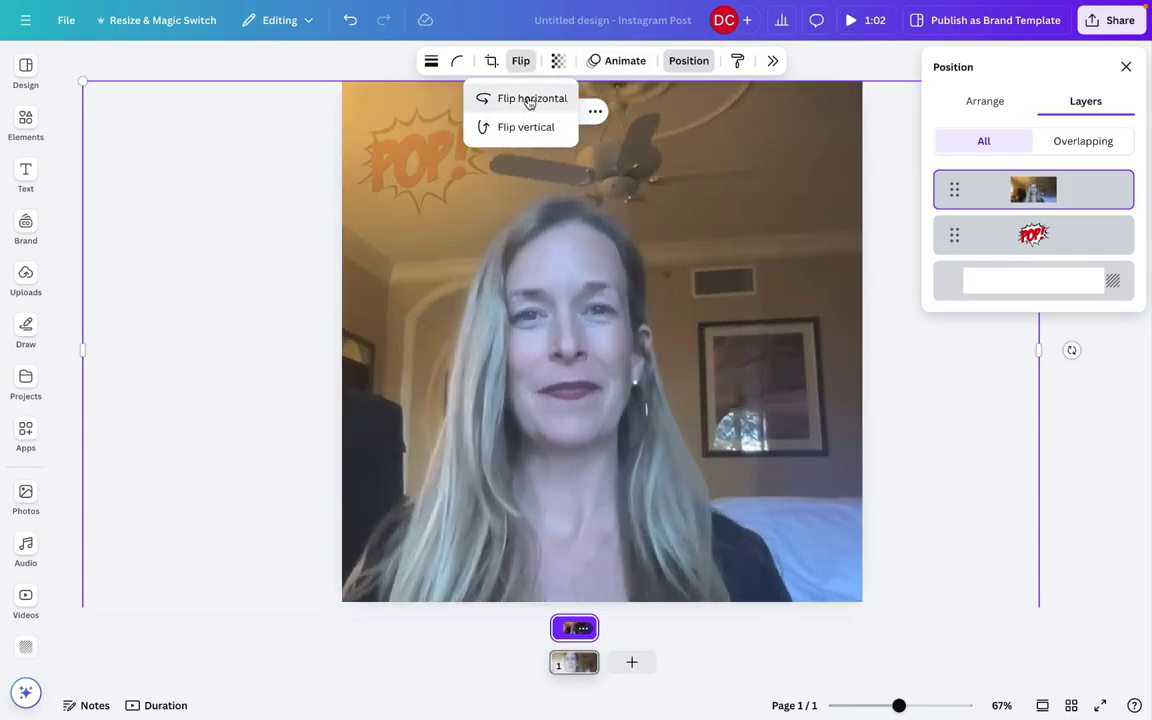
left_click(524, 128)
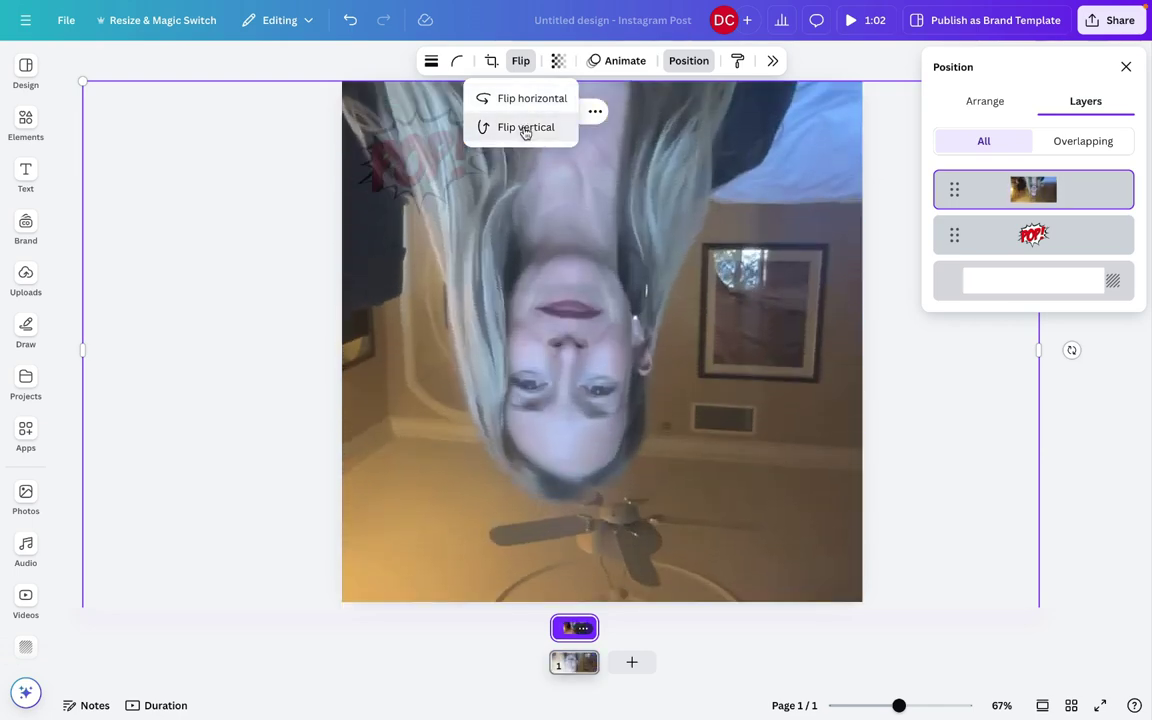
left_click(525, 128)
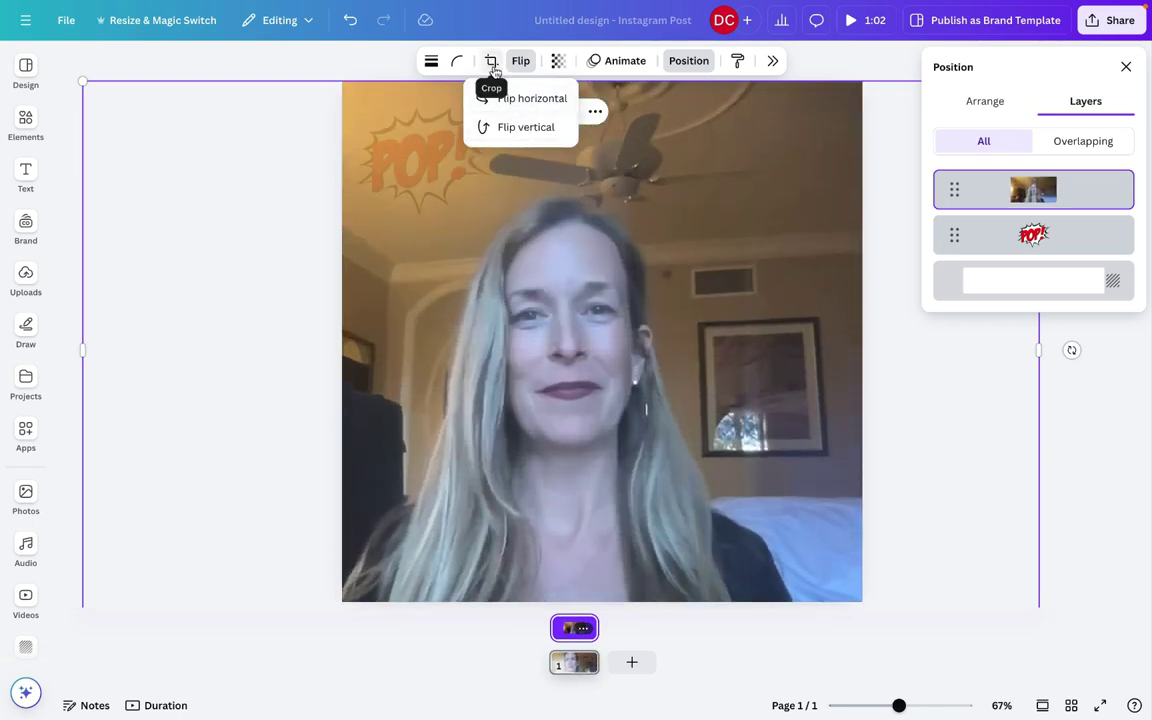
Step: Give the video a solid border at weight 0 and copy its style
left_click(433, 66)
left_click(405, 107)
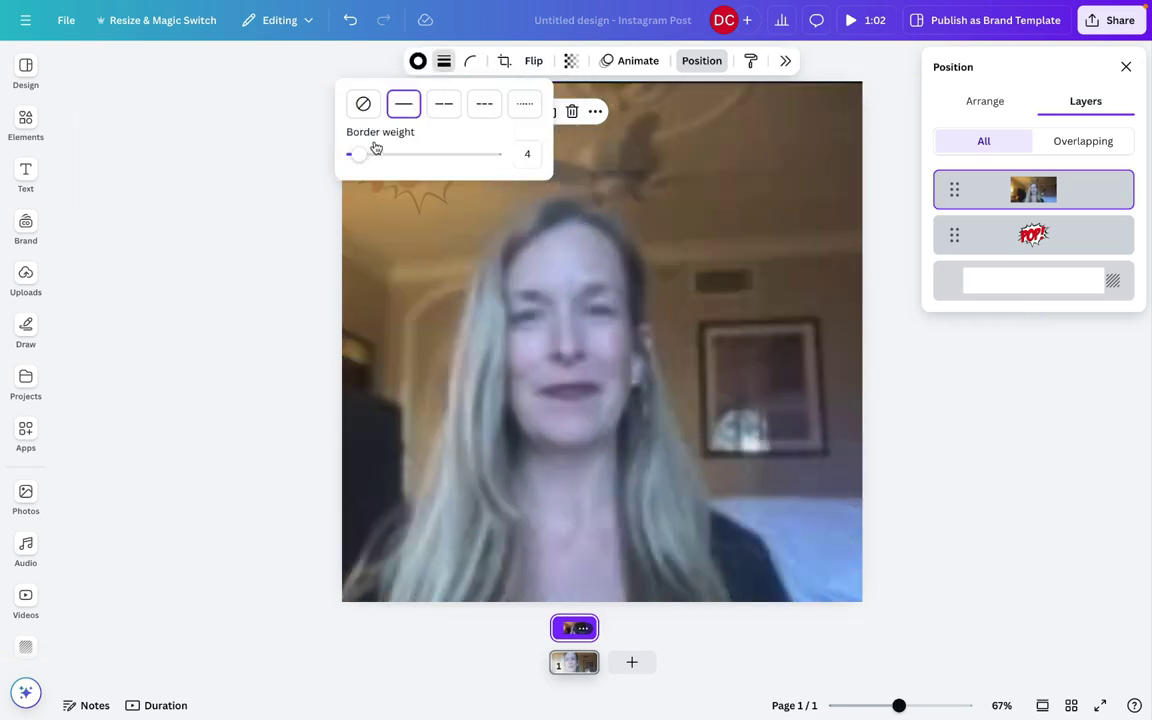
mouse_move(360, 155)
left_mouse_down()
mouse_move(418, 154)
mouse_move(339, 157)
left_mouse_up()
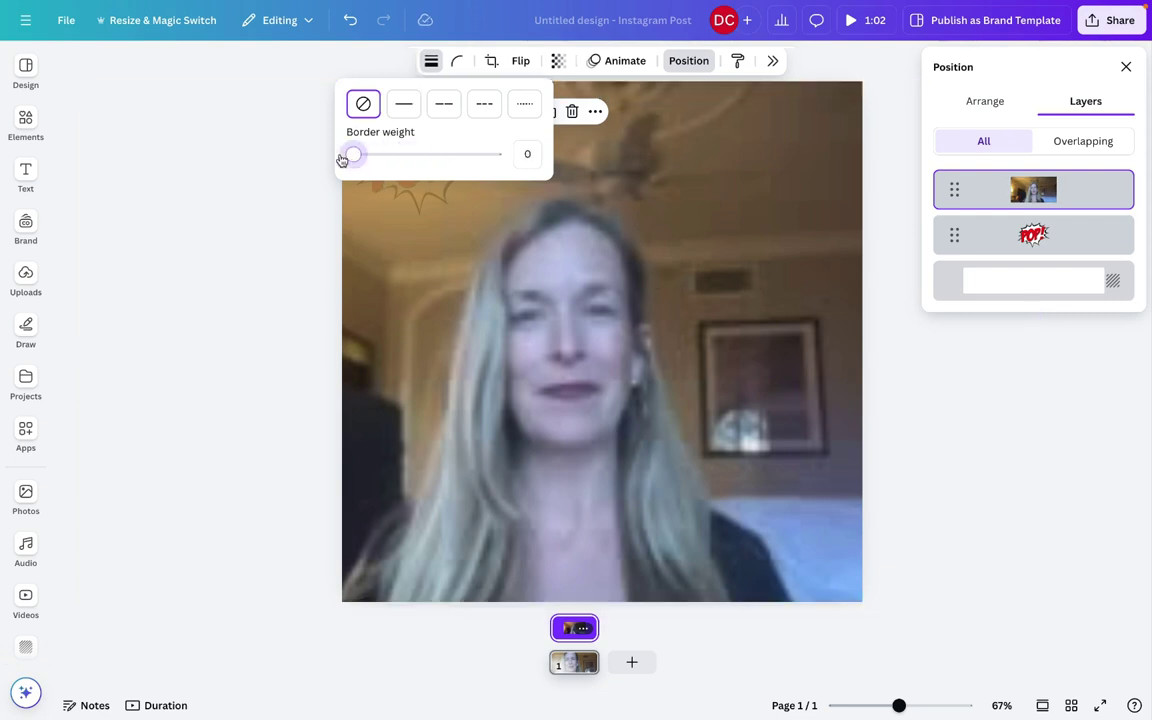
left_click(742, 63)
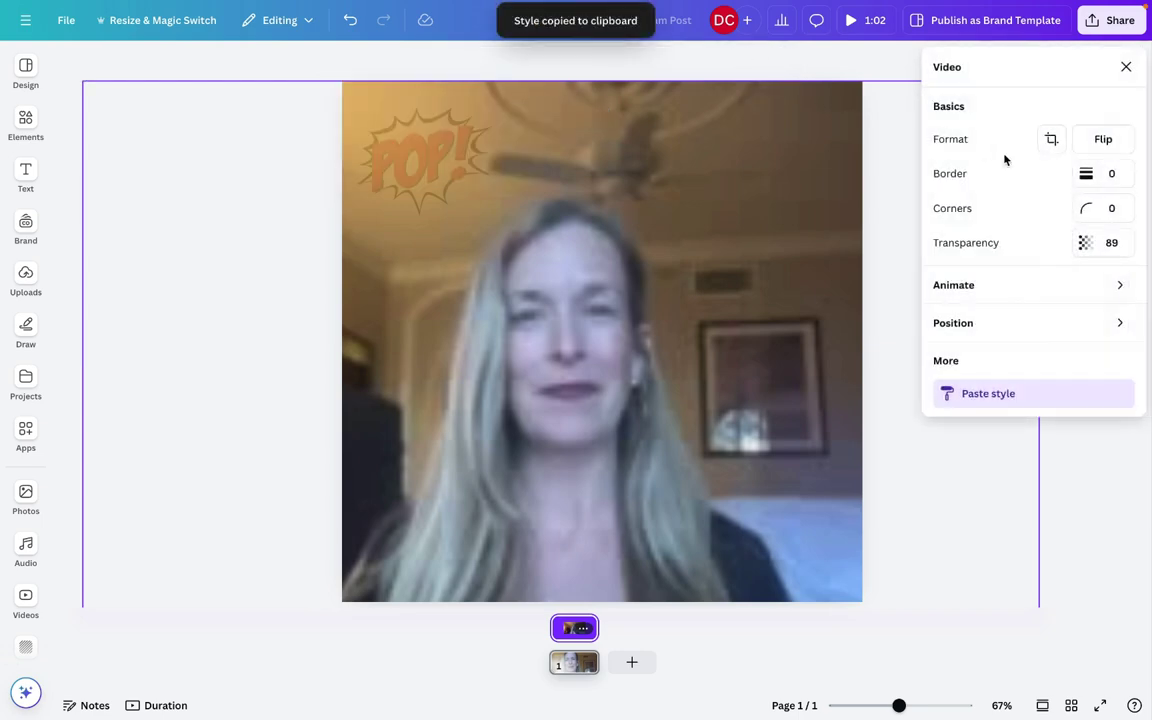
Step: Preview the Rotate and Photo Flow animations on the video, on both entry and exit
left_click(980, 295)
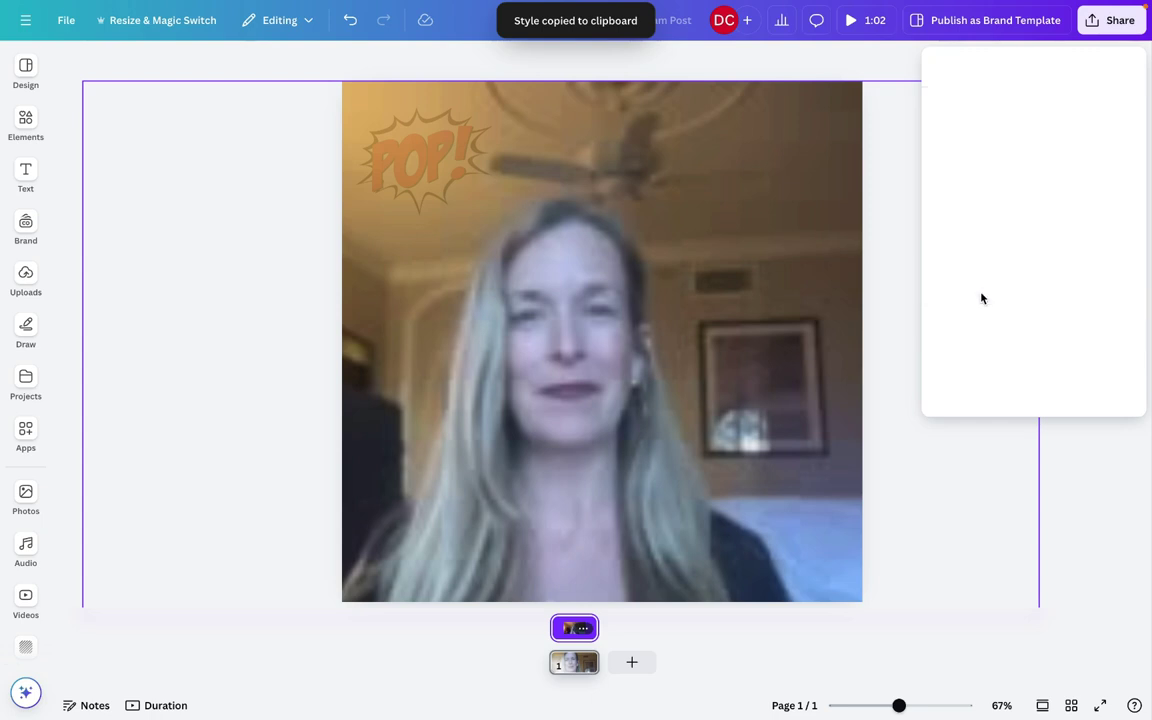
scroll(996, 270, "down", 2)
scroll(996, 270, "down", 4)
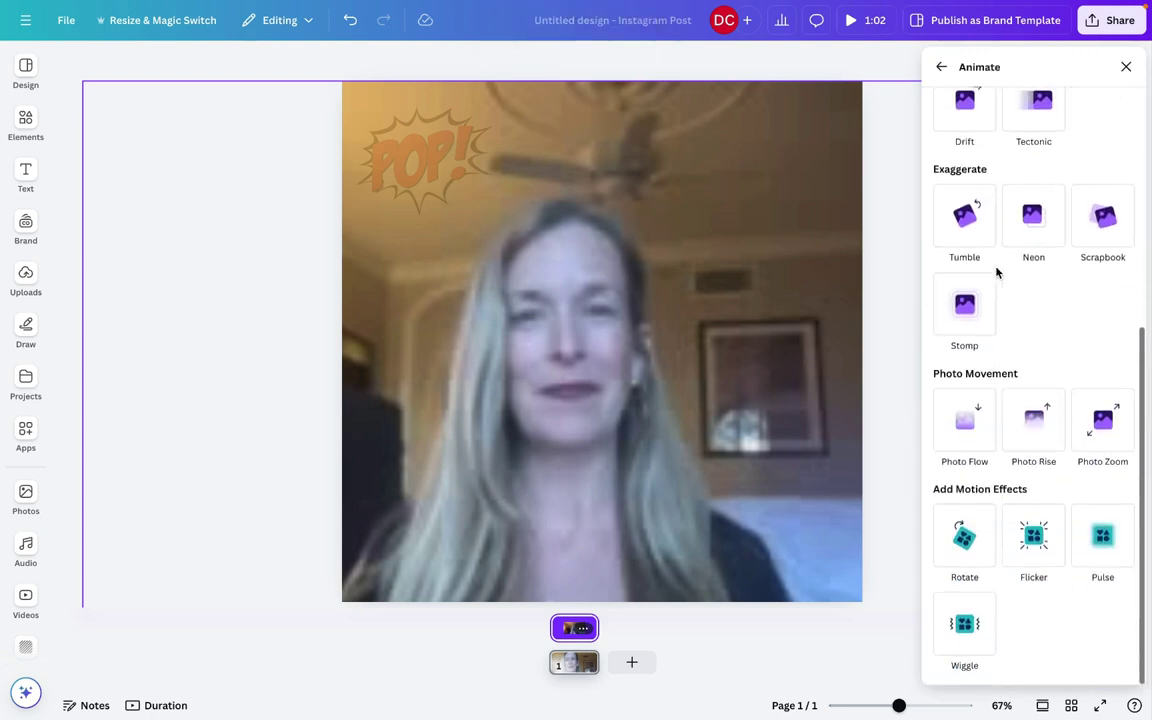
left_click(985, 538)
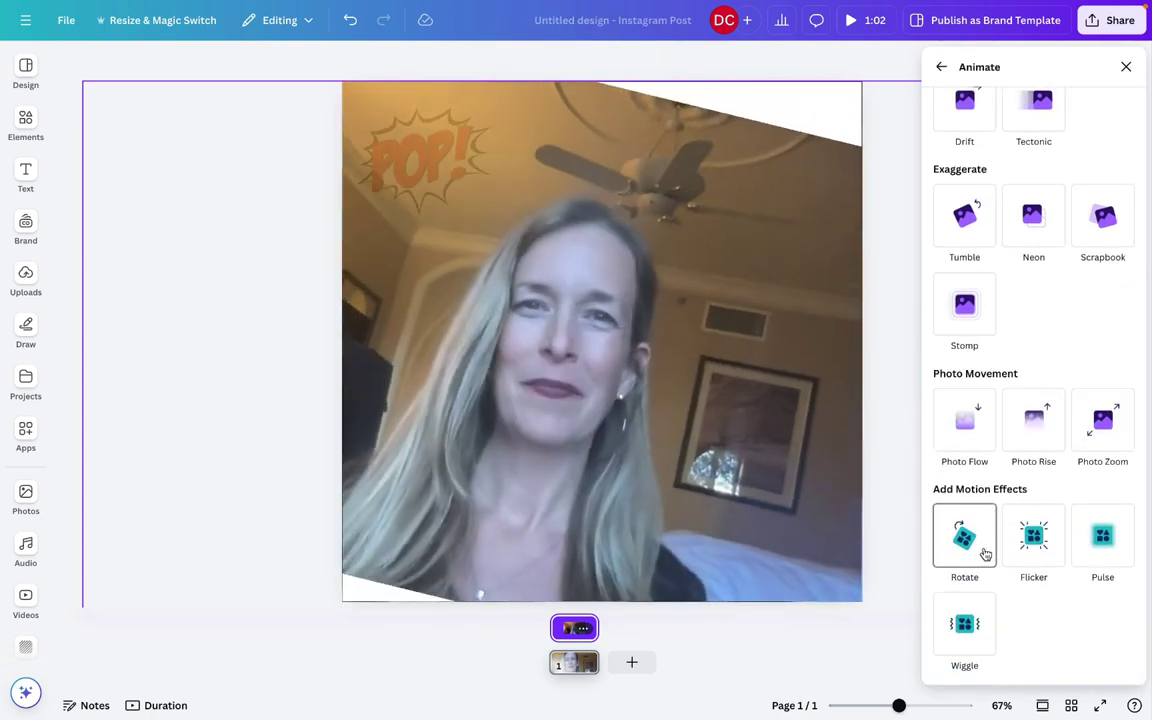
left_click(972, 441)
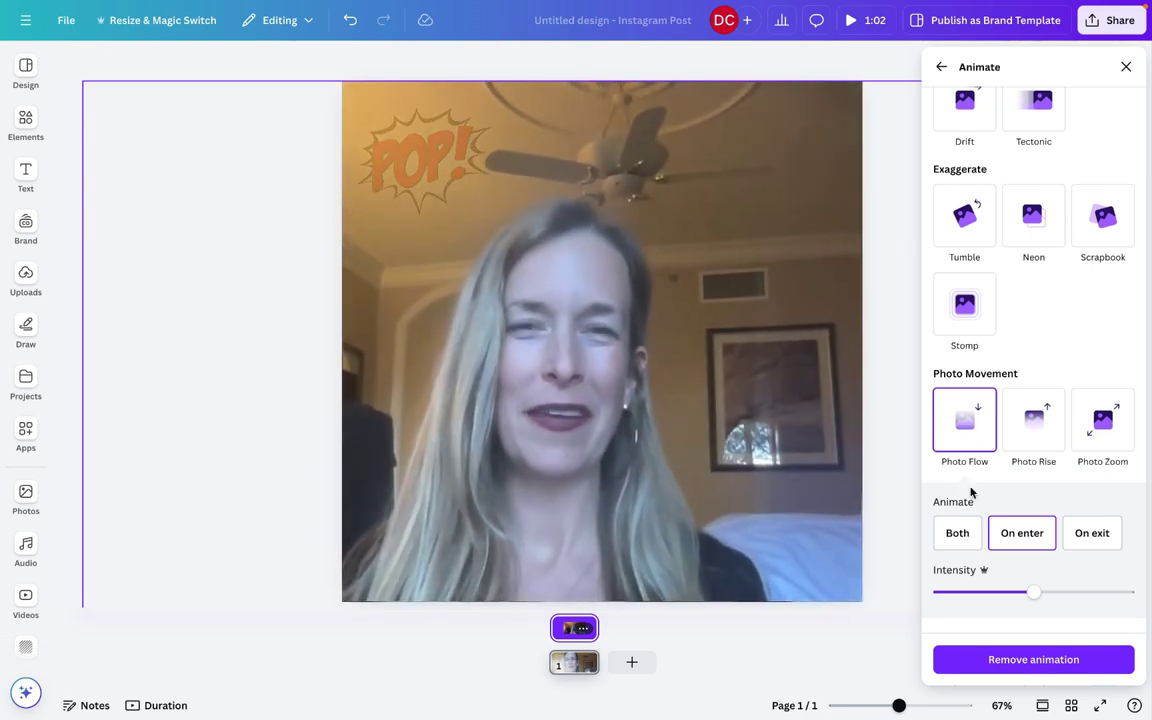
left_click(962, 535)
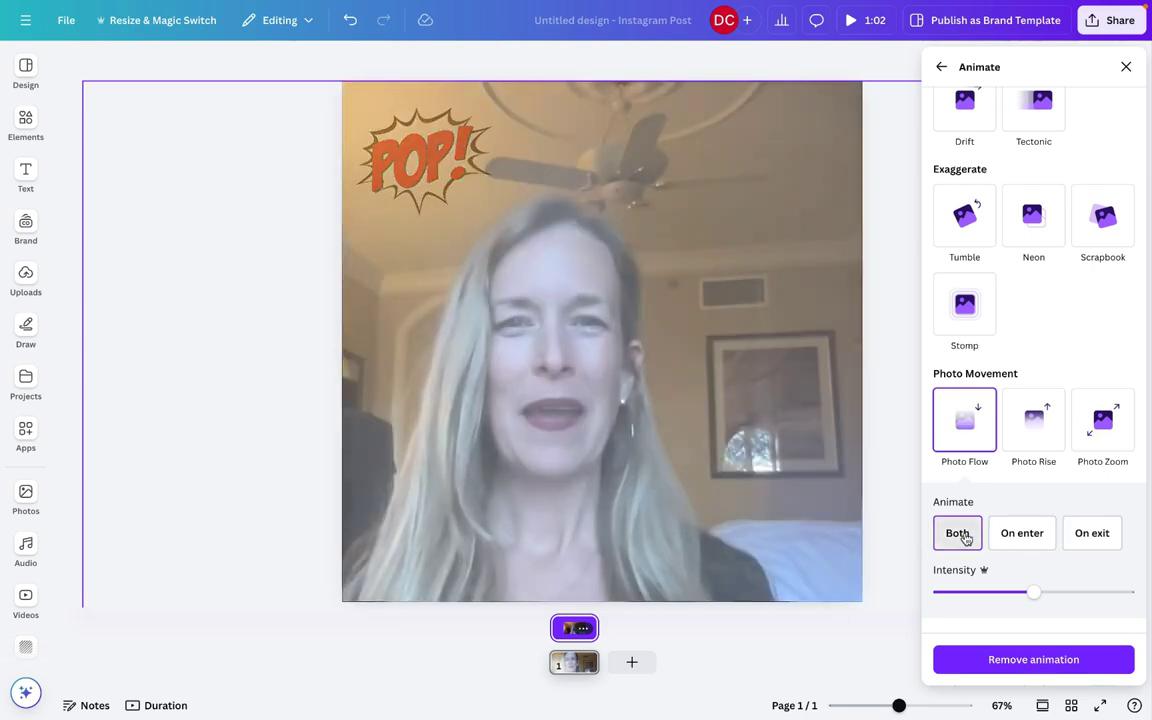
Step: Try Photo Rise, Photo Zoom and the Rotate motion effect, then clear all animations
left_click(1040, 433)
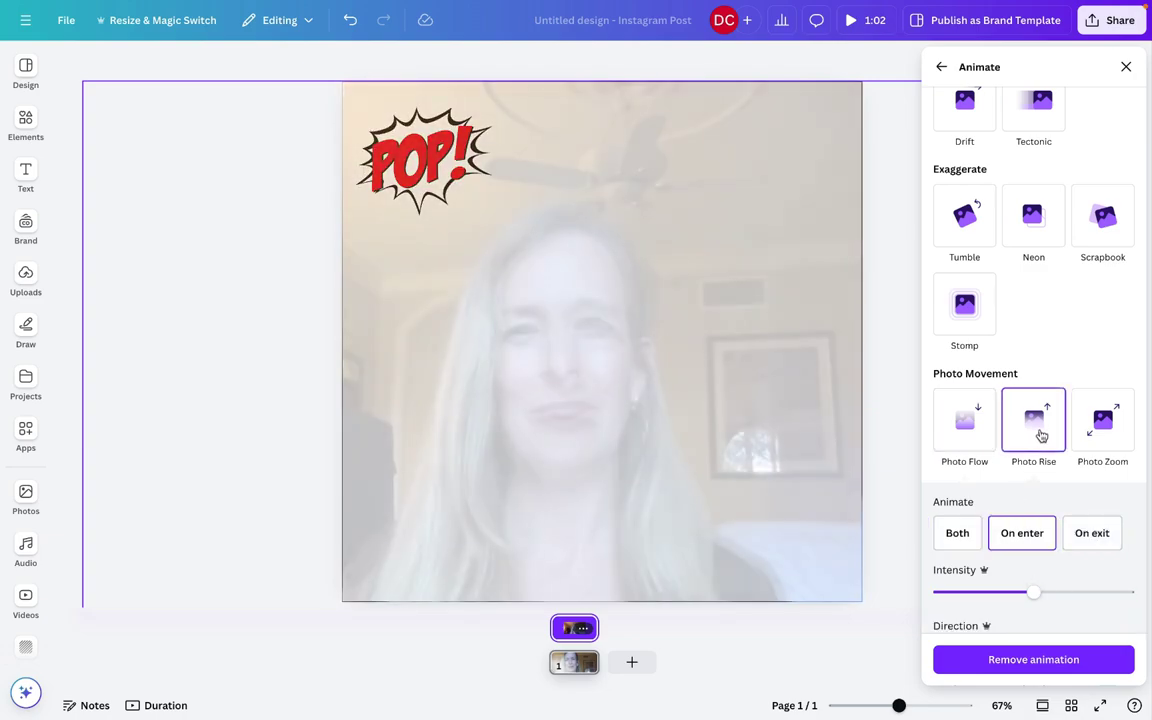
left_click(1109, 441)
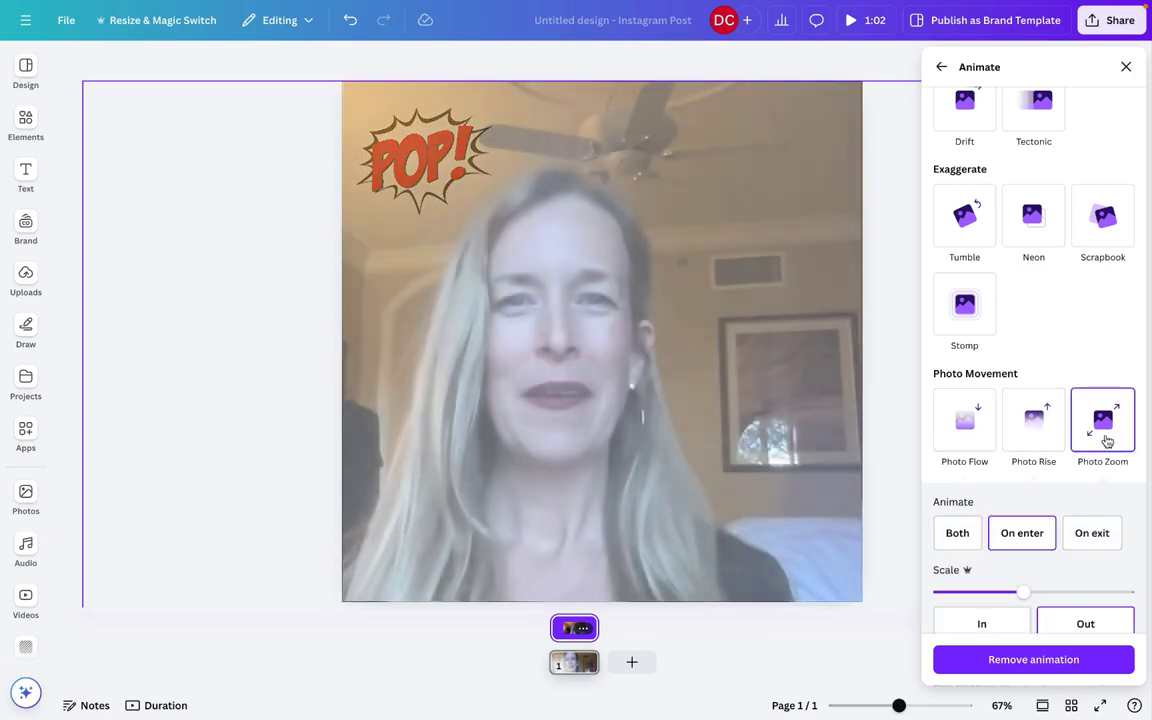
scroll(1073, 419, "down", 4)
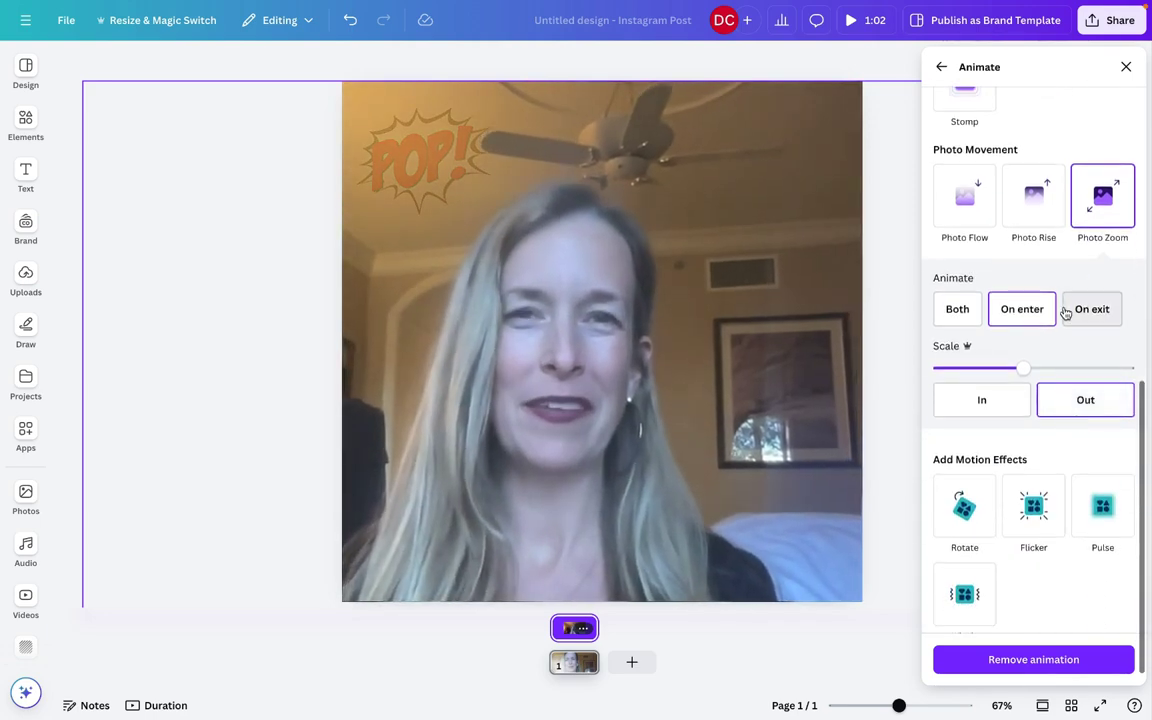
scroll(1064, 309, "down", 1)
left_click(982, 488)
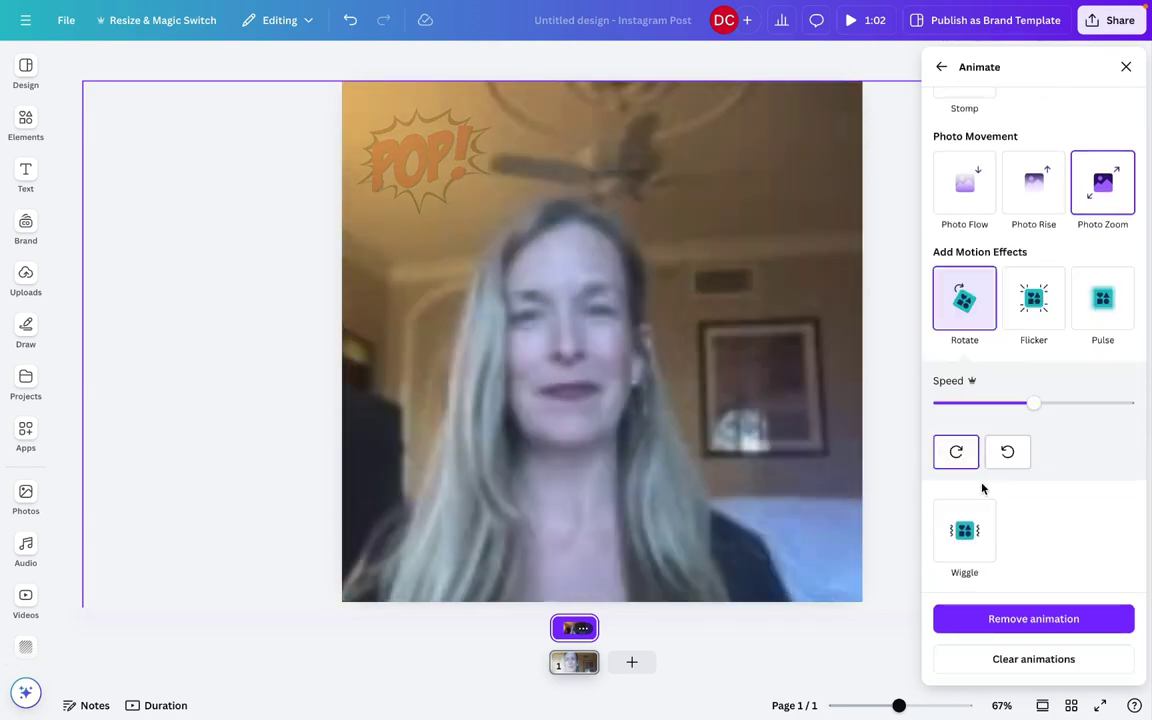
left_click(1004, 660)
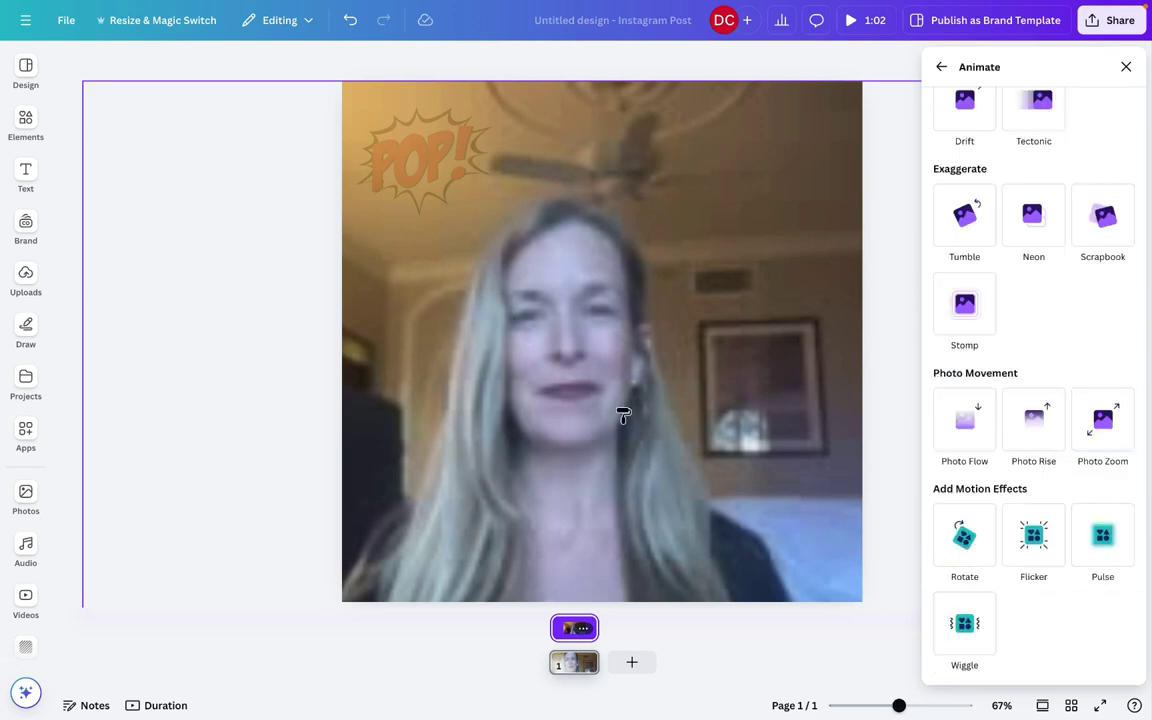